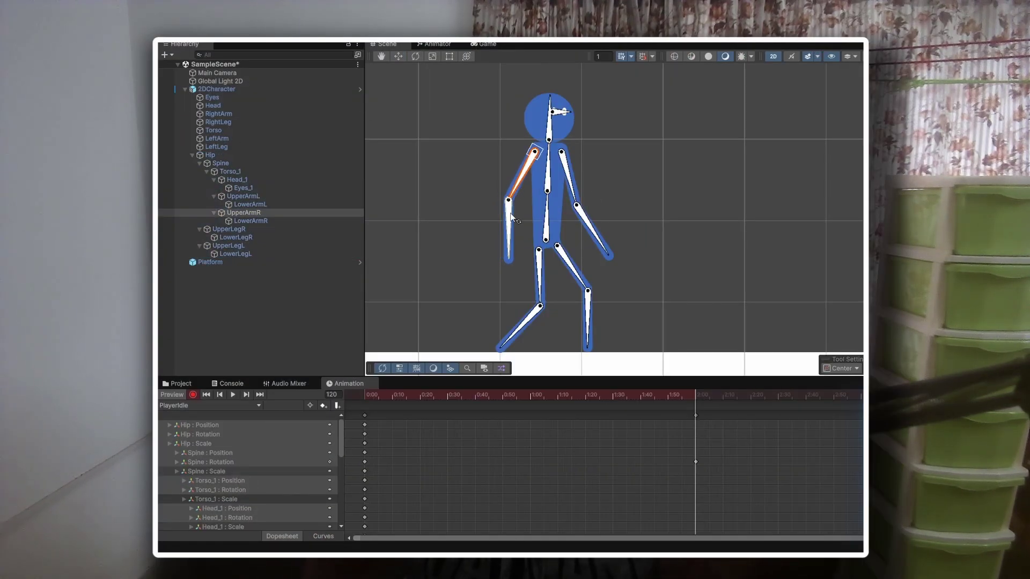
click(509, 220)
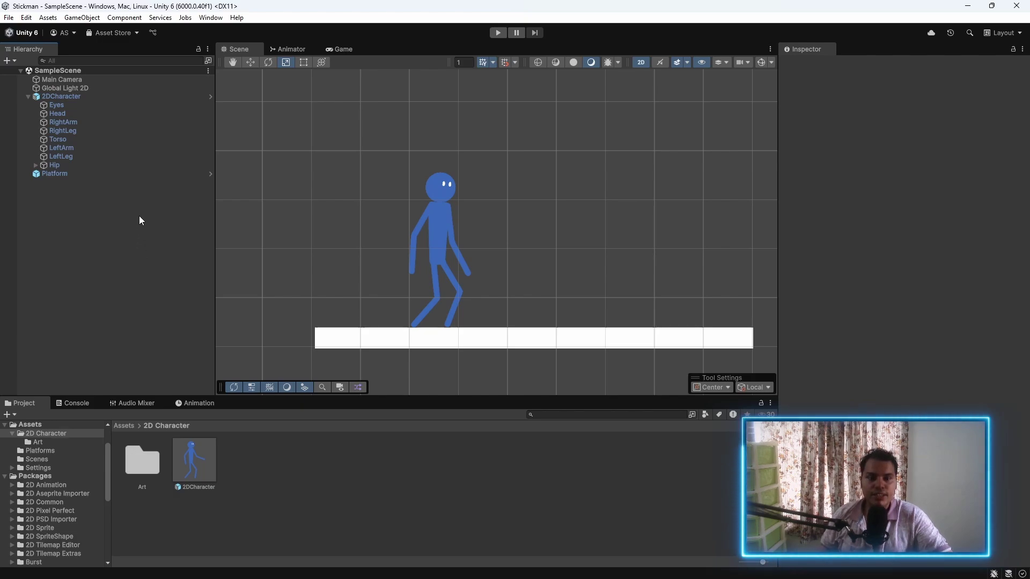
Step: Open the Animation window
click(208, 19)
mouse_move(299, 231)
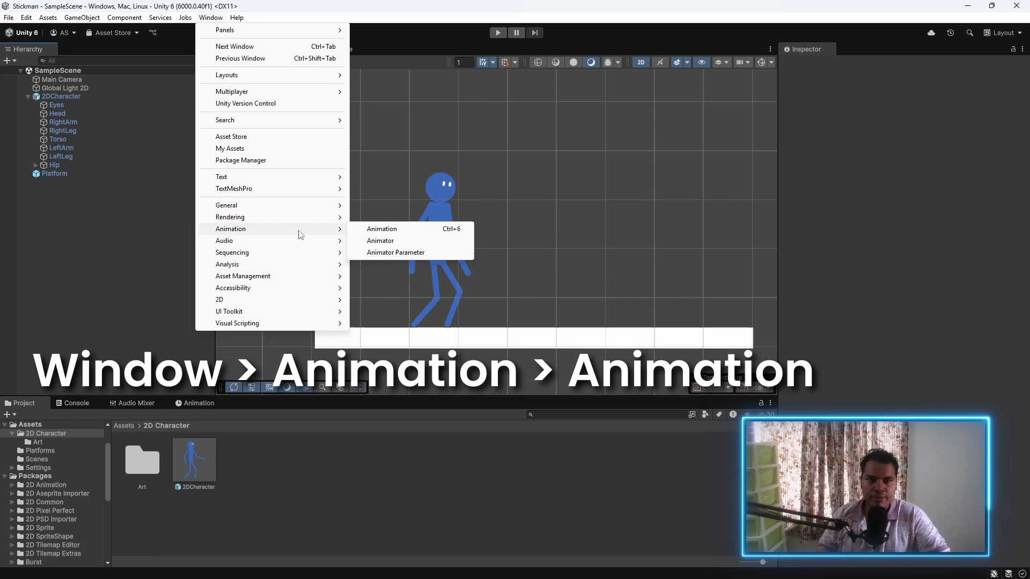
click(381, 229)
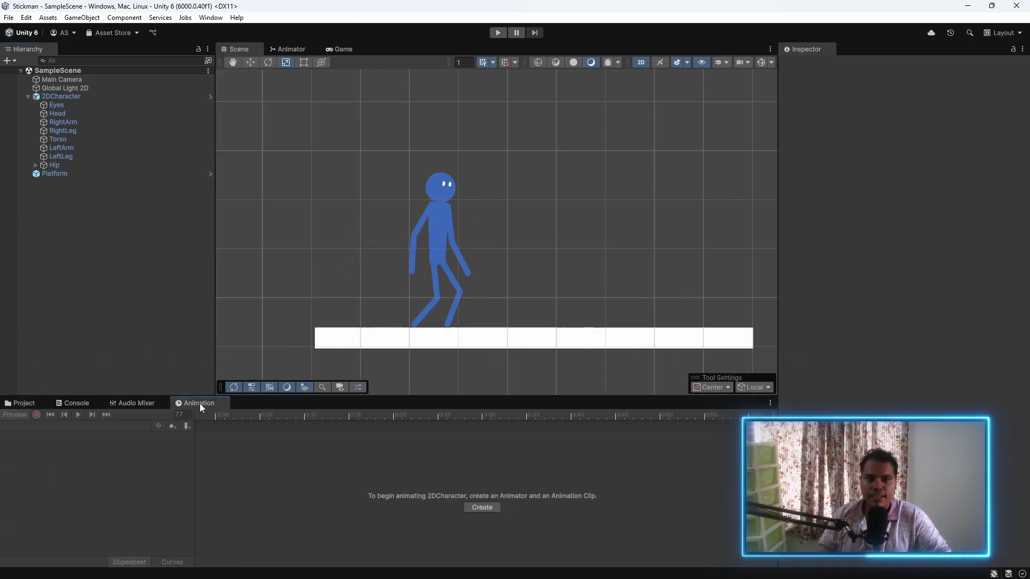
Step: Create a new folder named Animations inside the 2D Character assets folder
click(21, 403)
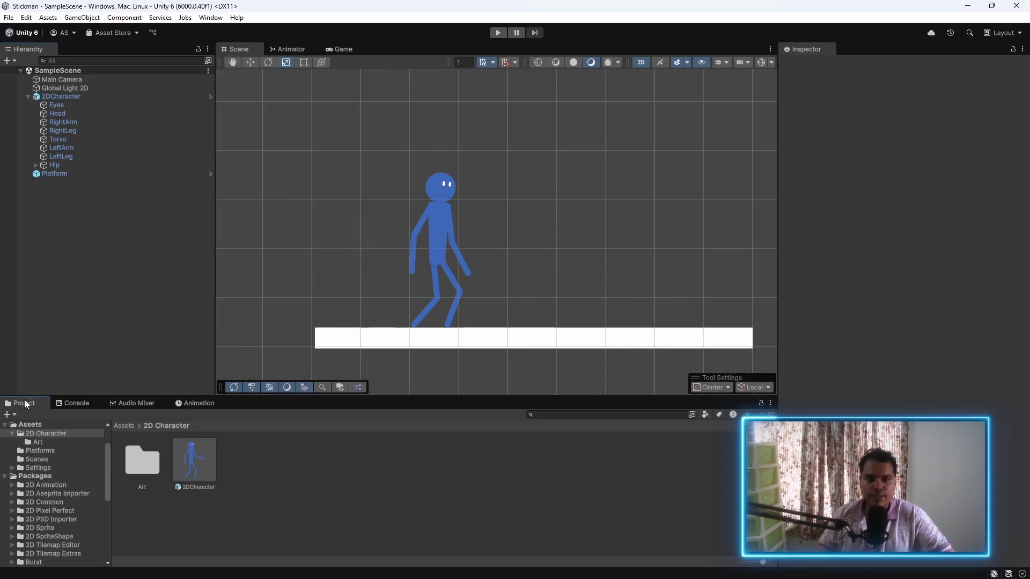
right_click(271, 510)
mouse_move(318, 209)
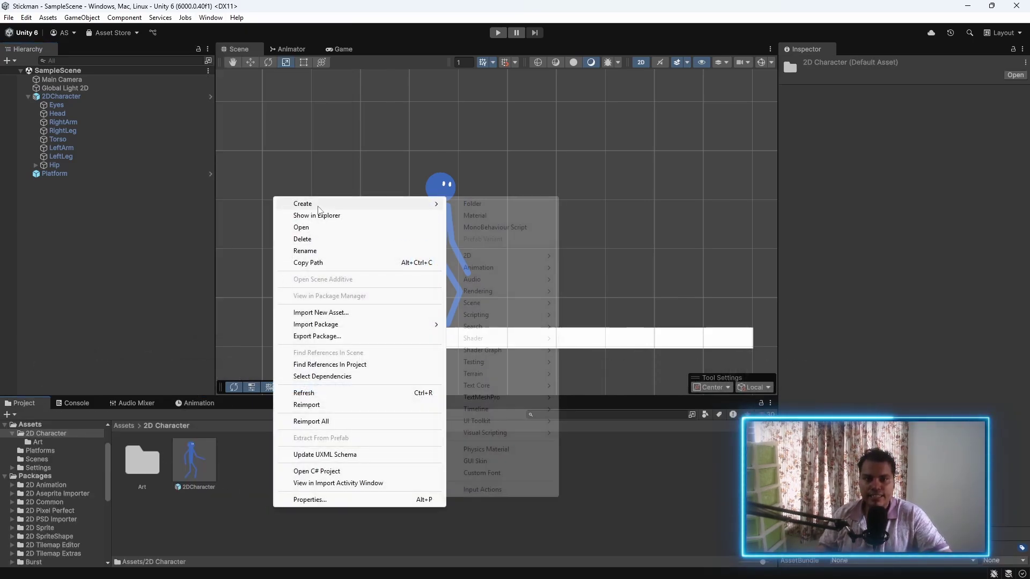
click(468, 205)
text(Animations)
key(Return)
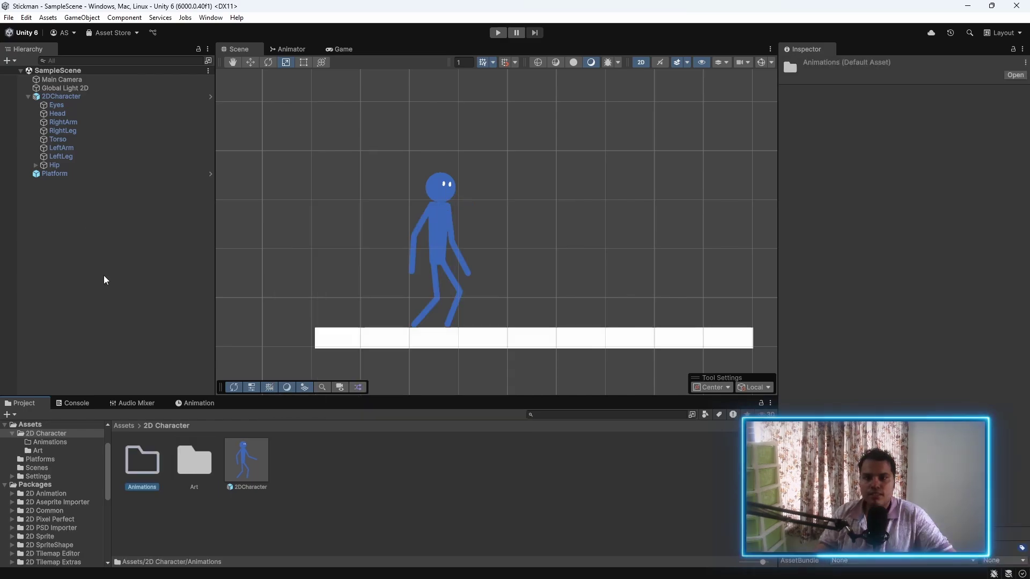
Step: Create an animation clip named PlayerIdle for the 2DCharacter object and save it in the Animations folder
click(196, 402)
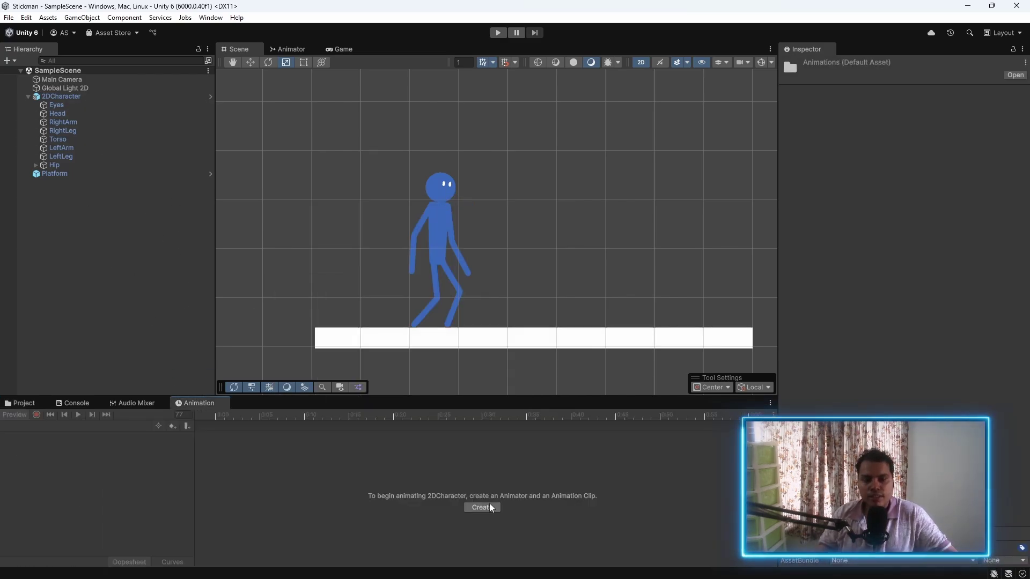
click(112, 97)
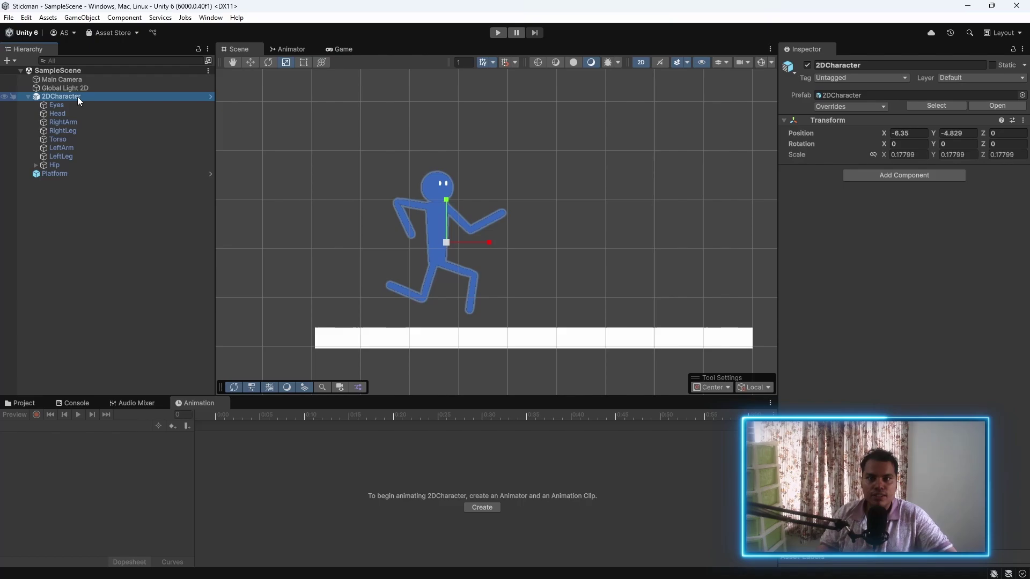
click(474, 506)
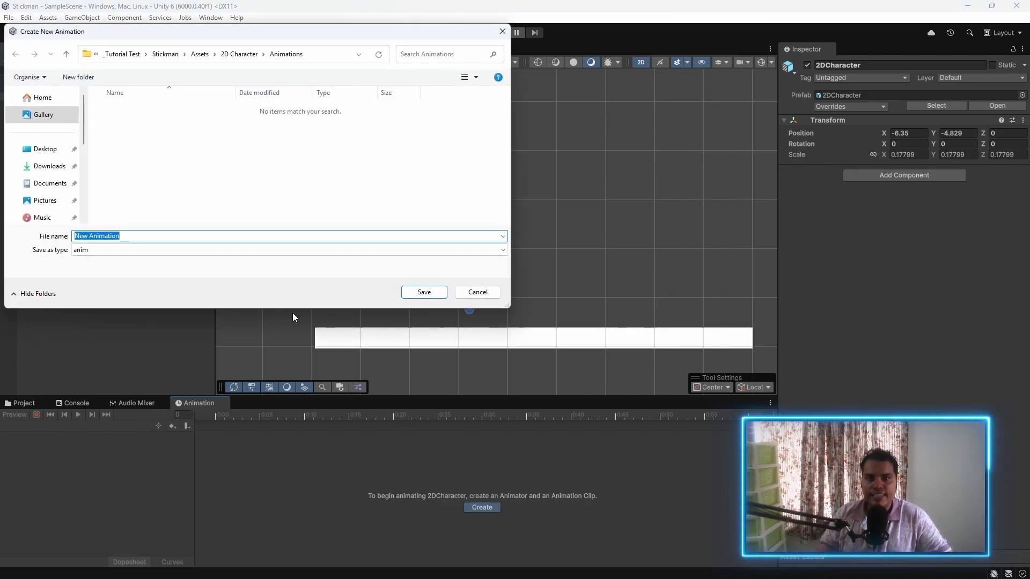
click(239, 53)
double_click(131, 110)
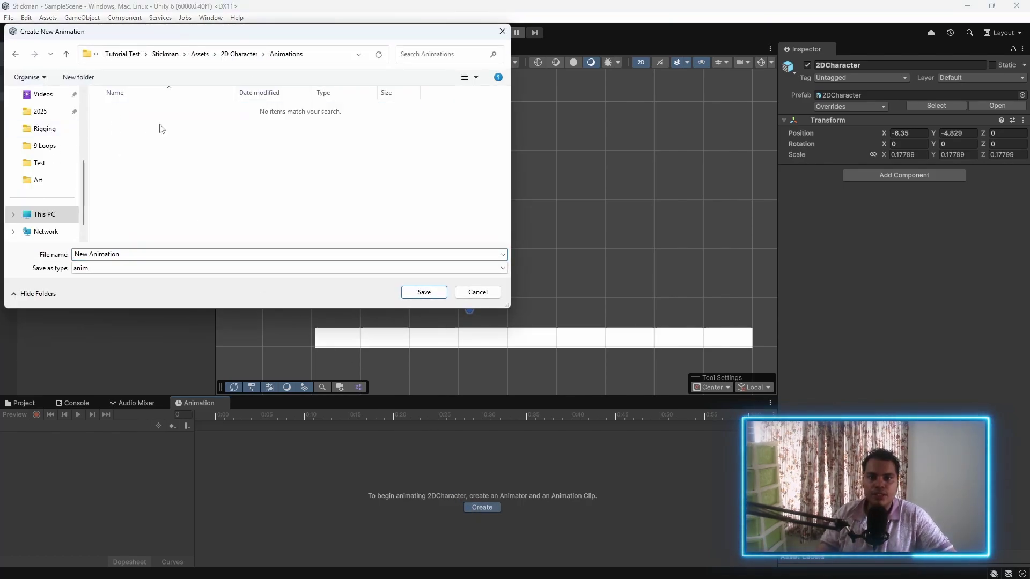
click(136, 266)
click(135, 265)
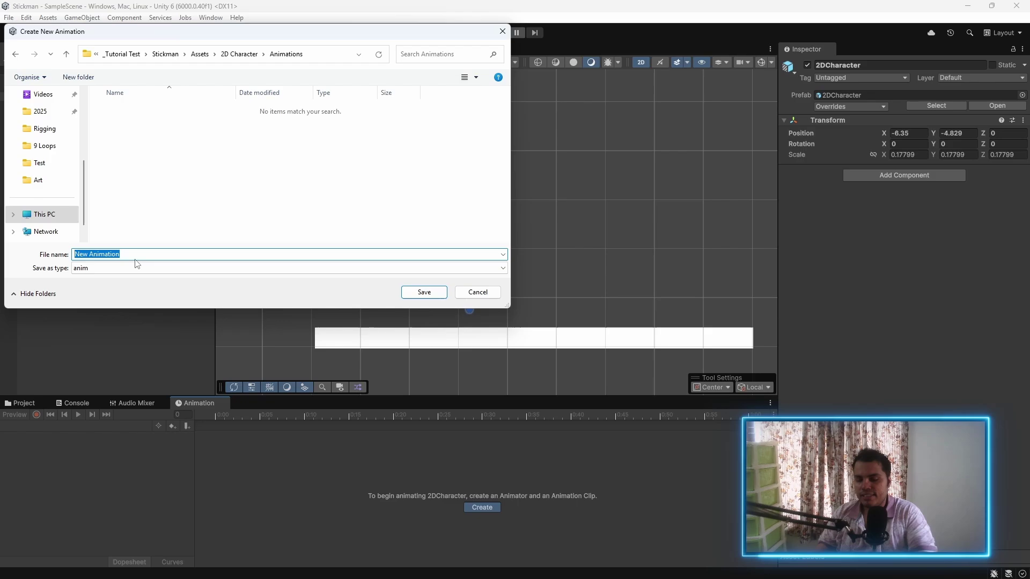
text(Plae)
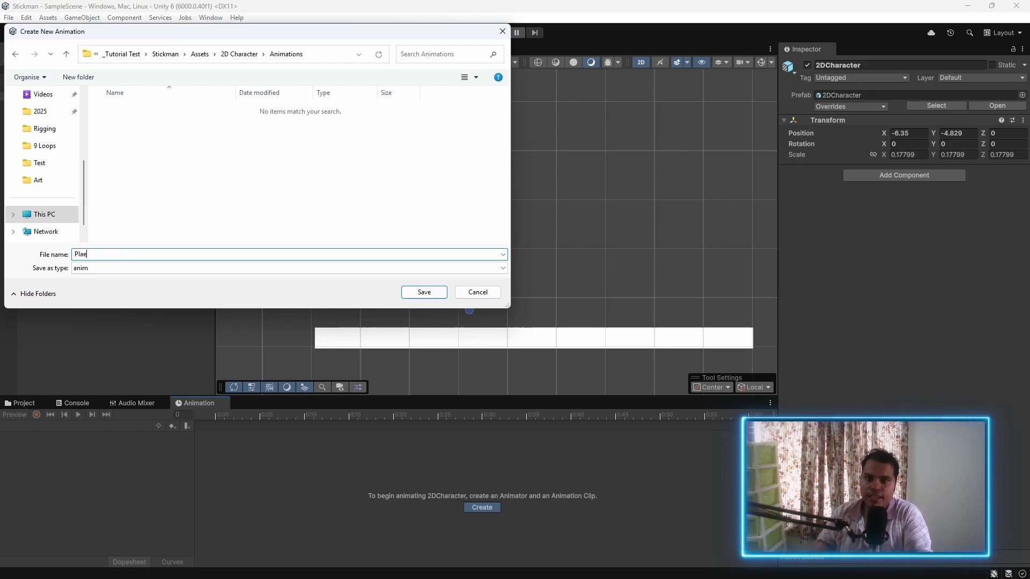
key(BackSpace)
text(yerIdl)
click(424, 292)
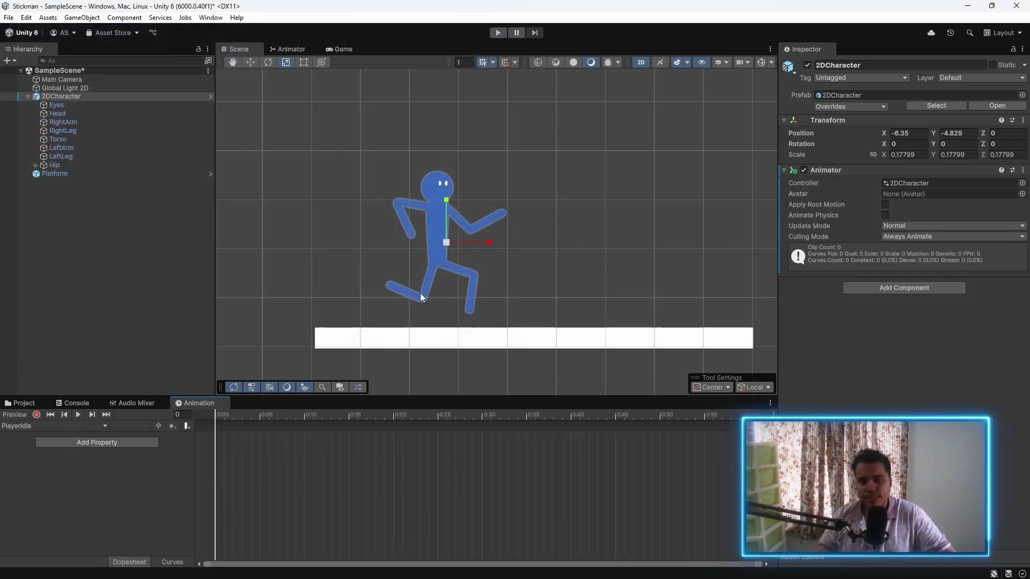
Step: Inspect the PlayerIdle clip and the 2DCharacter animator controller in the Animations folder
click(32, 403)
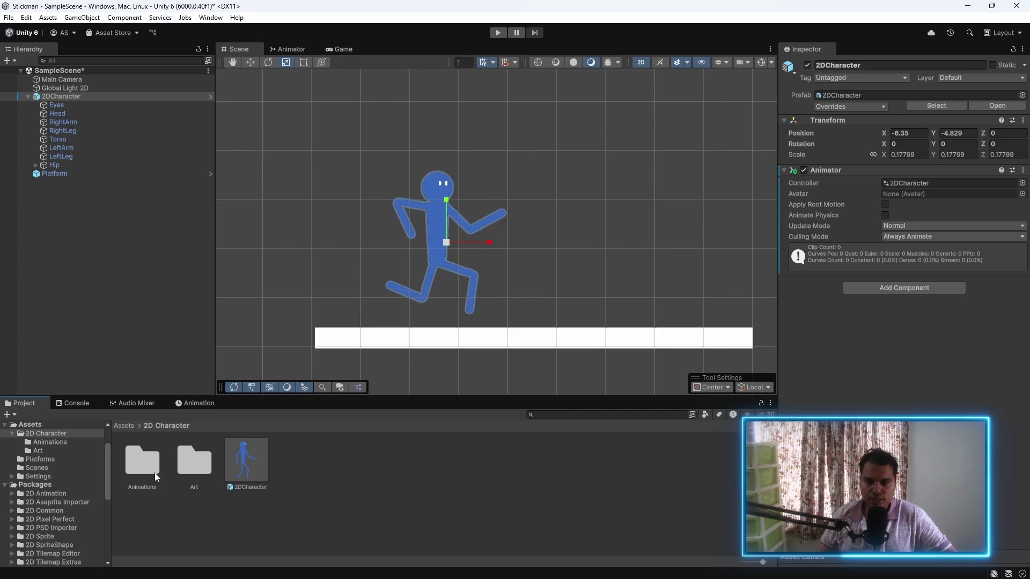
double_click(144, 462)
click(199, 470)
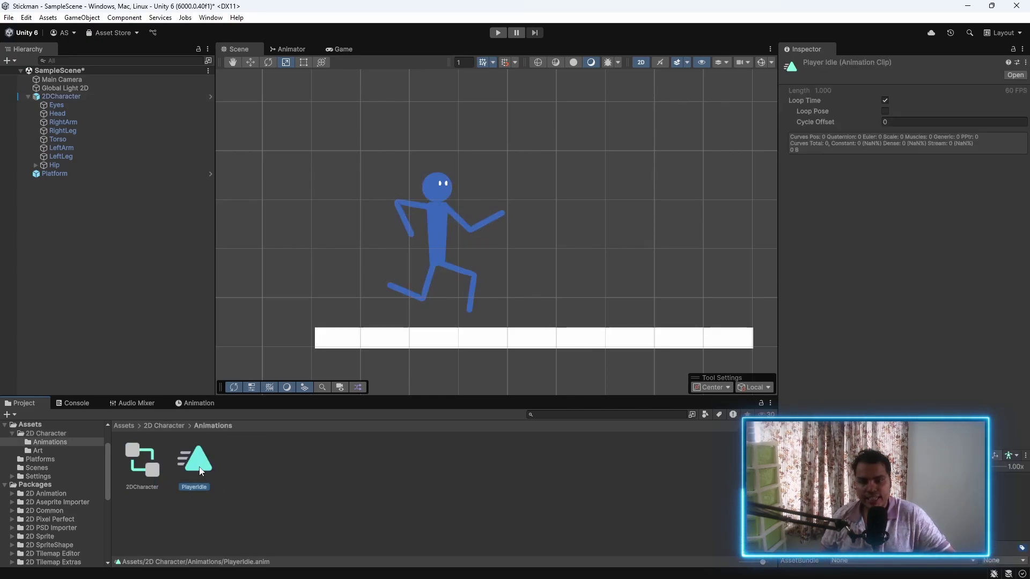
click(163, 456)
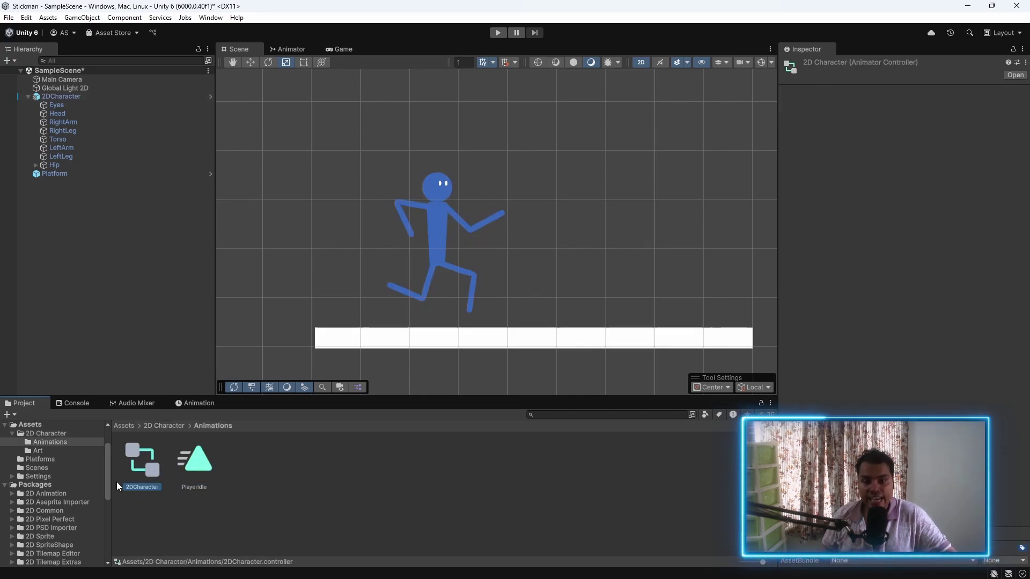
Step: Apply all overrides of the 2DCharacter object, including its Animator component, to the prefab
click(83, 98)
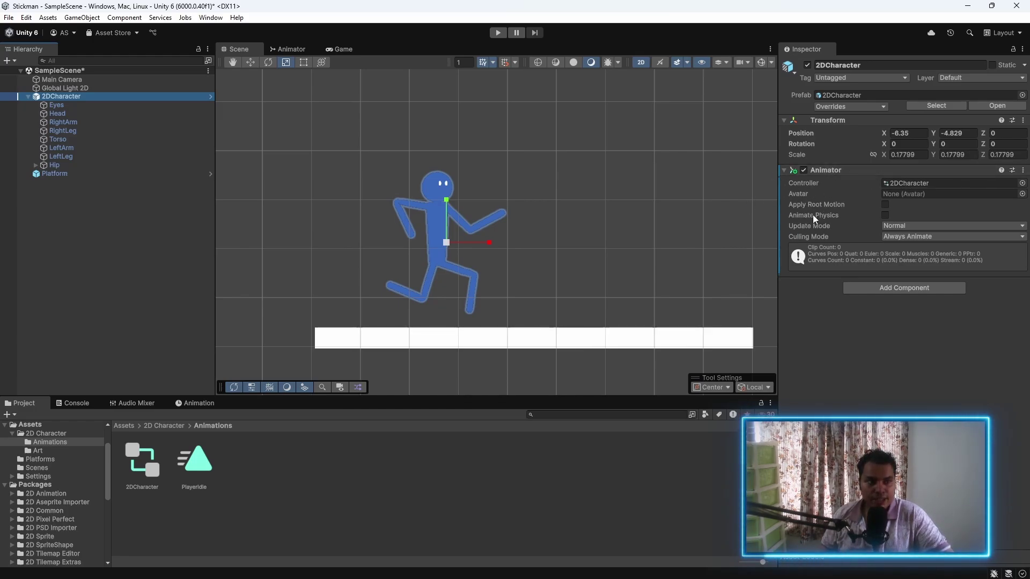
click(852, 107)
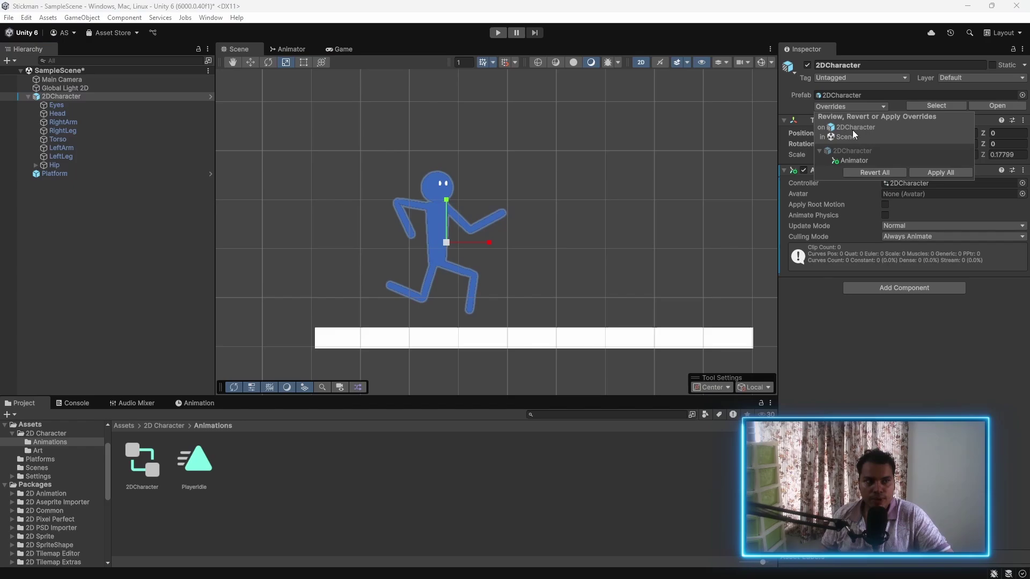
click(936, 172)
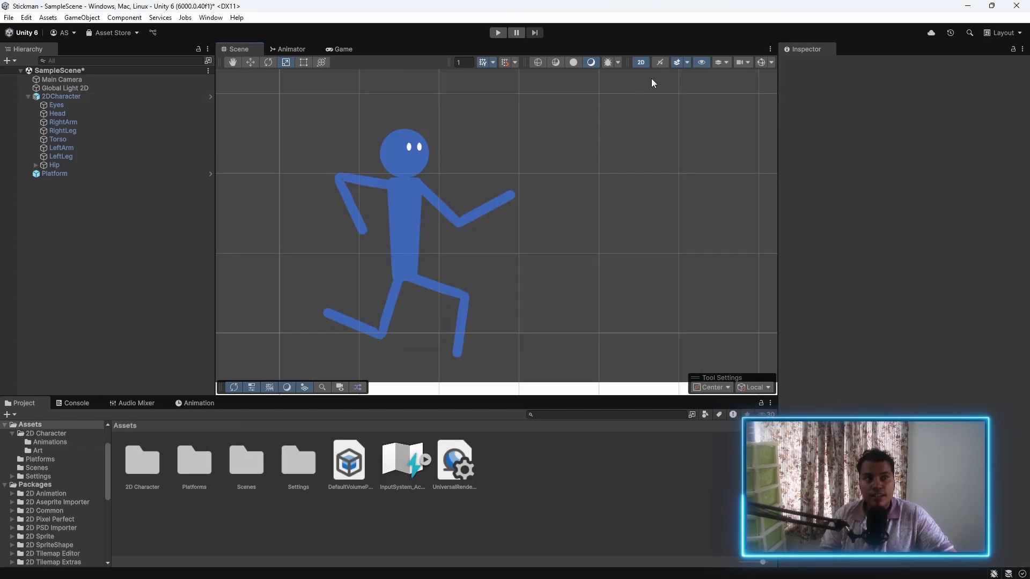
Step: Turn on the Scene view gizmos and select the 2DCharacter to show its bones
click(761, 62)
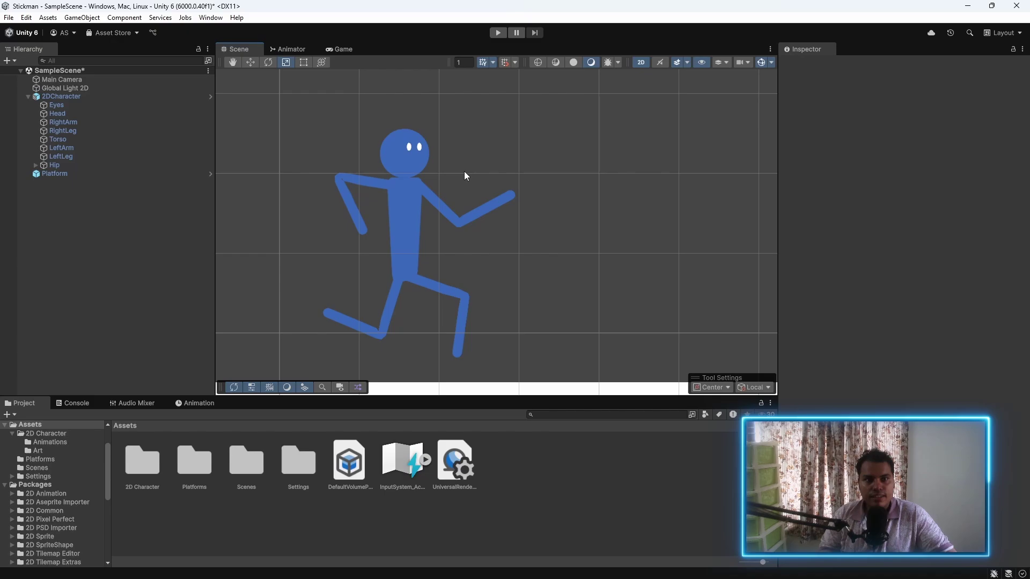
click(399, 185)
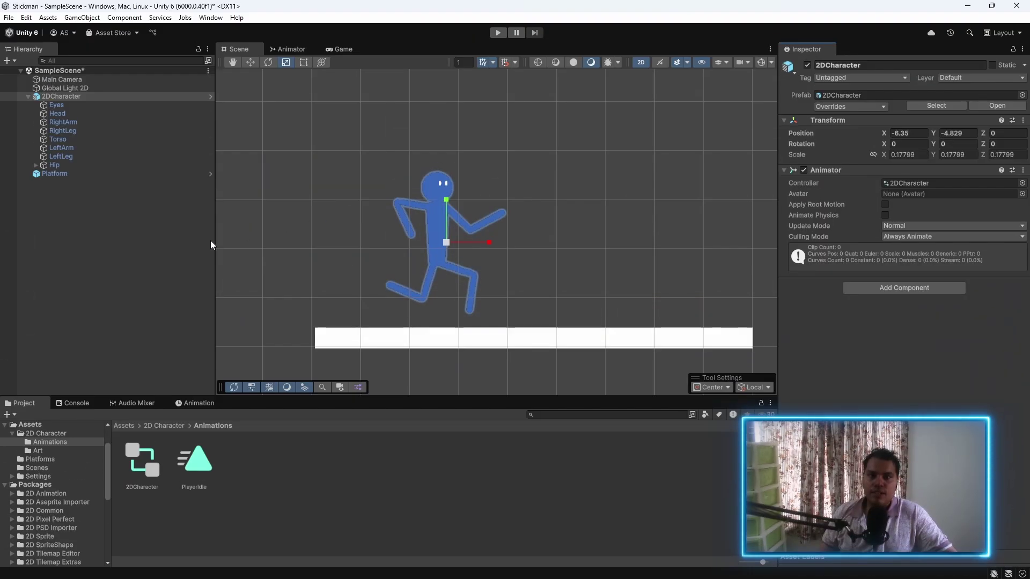
click(134, 289)
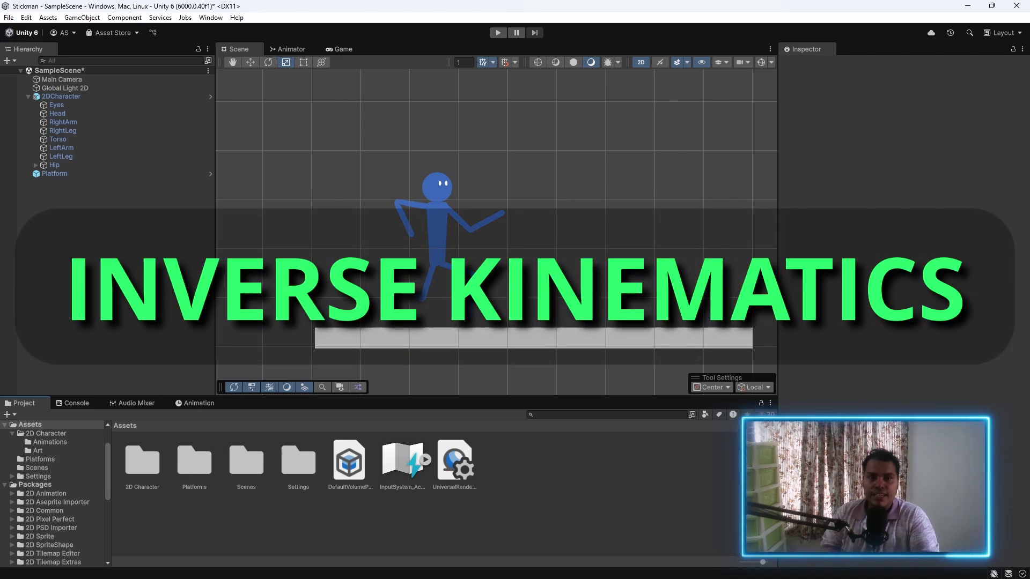
double_click(61, 96)
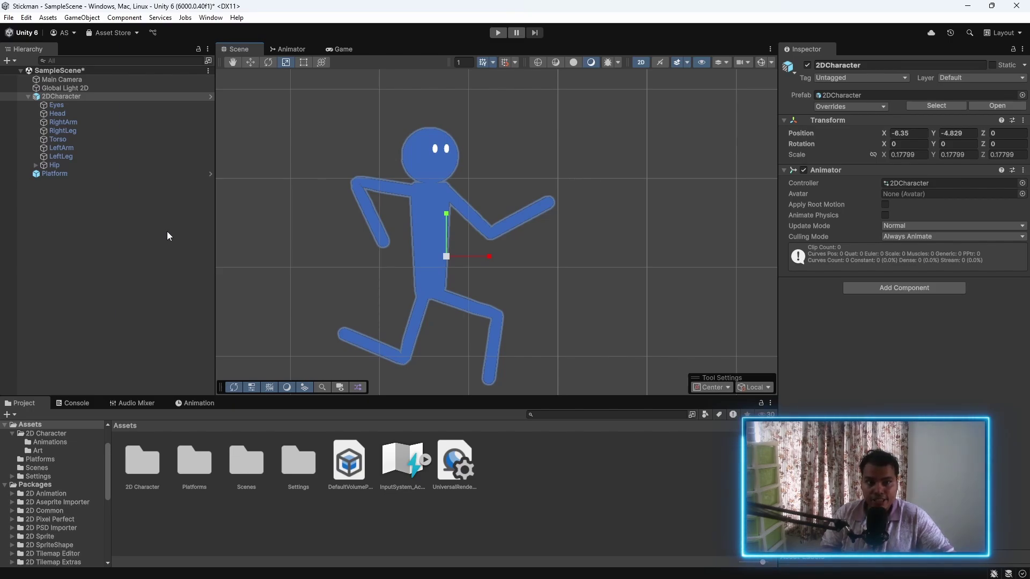
scroll(485, 230, up, 4)
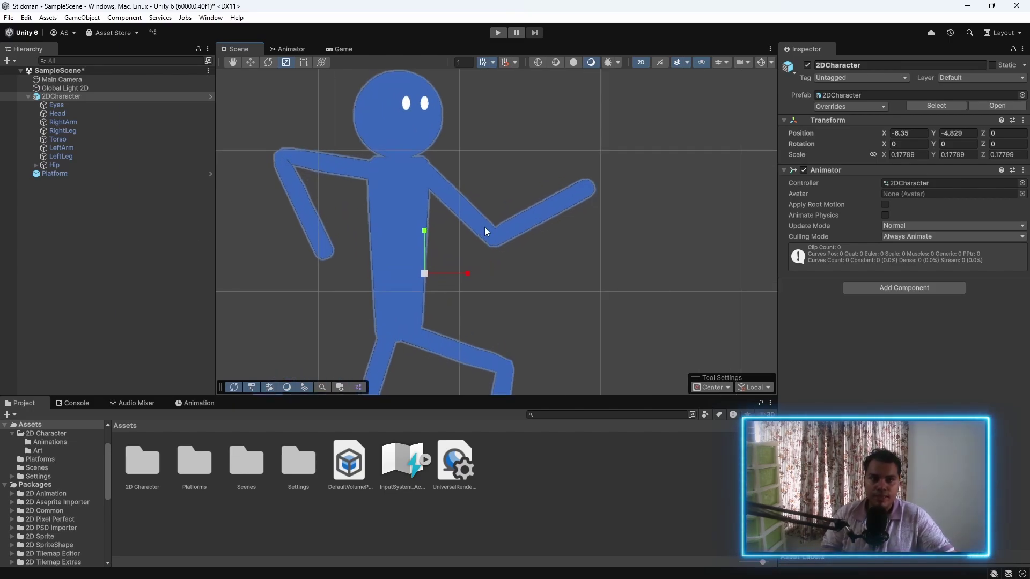
scroll(414, 204, down, 3)
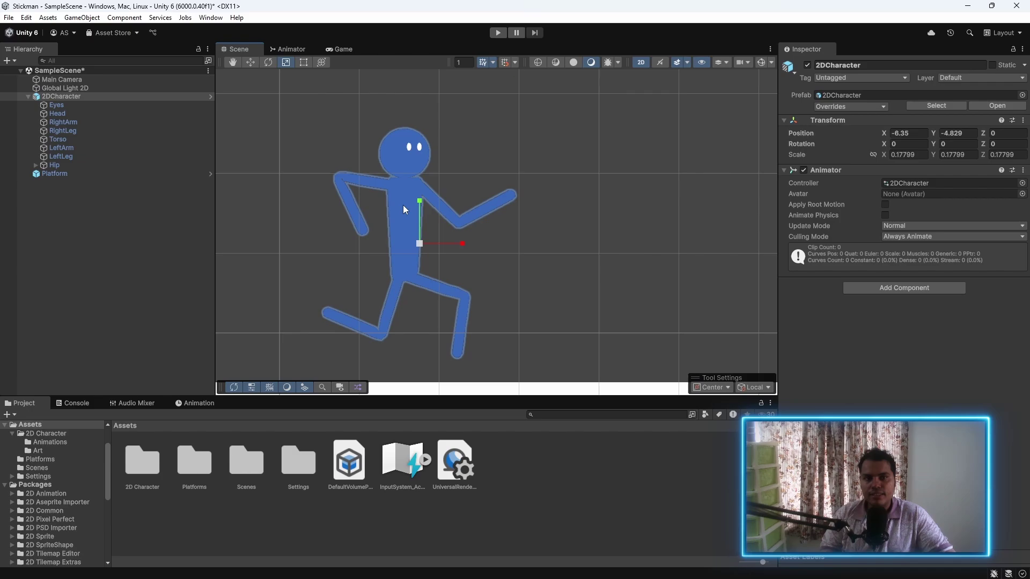
click(403, 205)
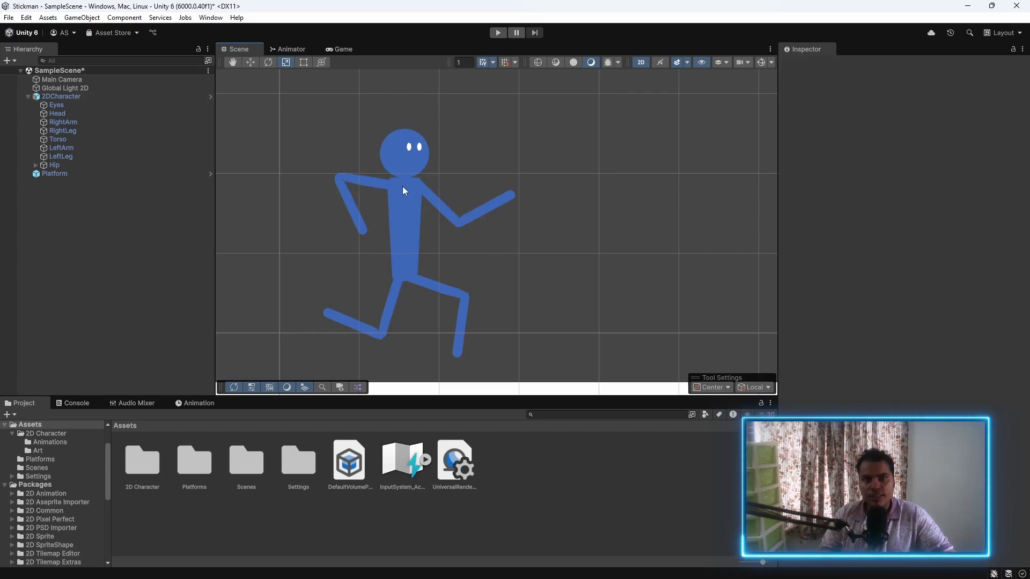
click(401, 187)
scroll(402, 185, up, 3)
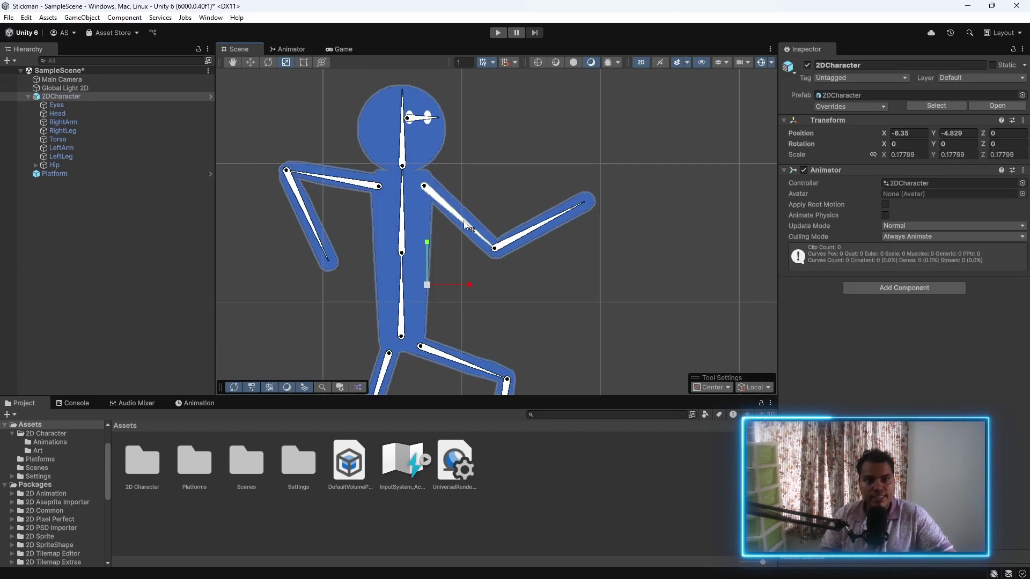
Step: Rotate the UpperArmL bone to about -154° and the LowerArmL bone to about 61° on Z, lowering the front arm
drag(466, 226, 516, 270)
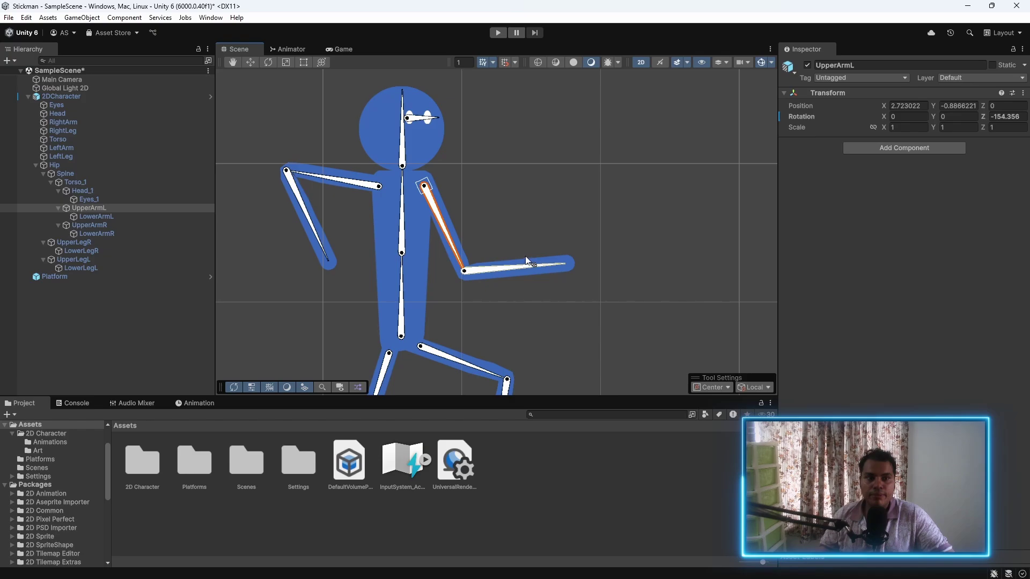
mouse_move(559, 271)
mouse_down()
mouse_move(540, 282)
mouse_move(562, 283)
mouse_up()
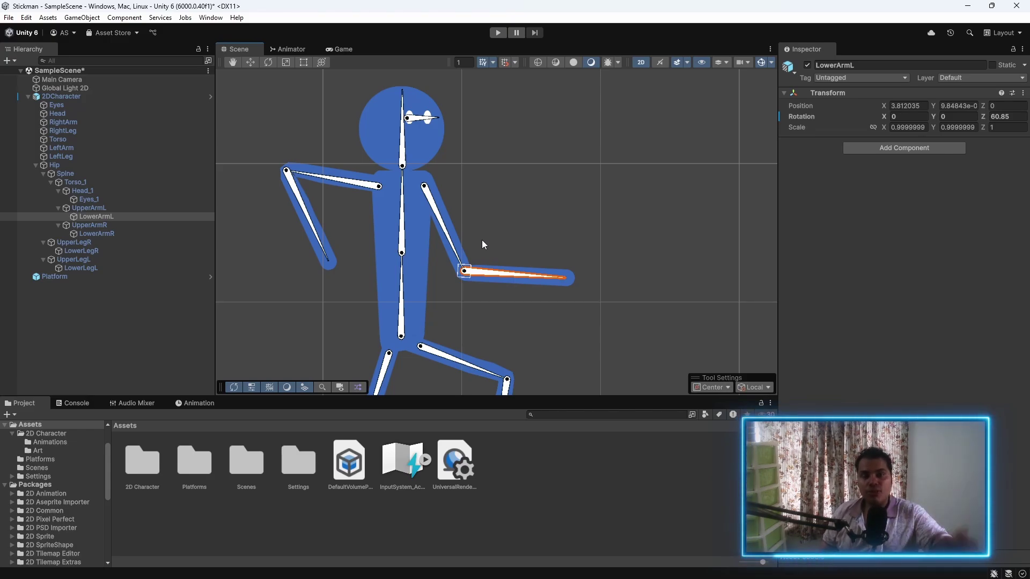
scroll(482, 242, down, 2)
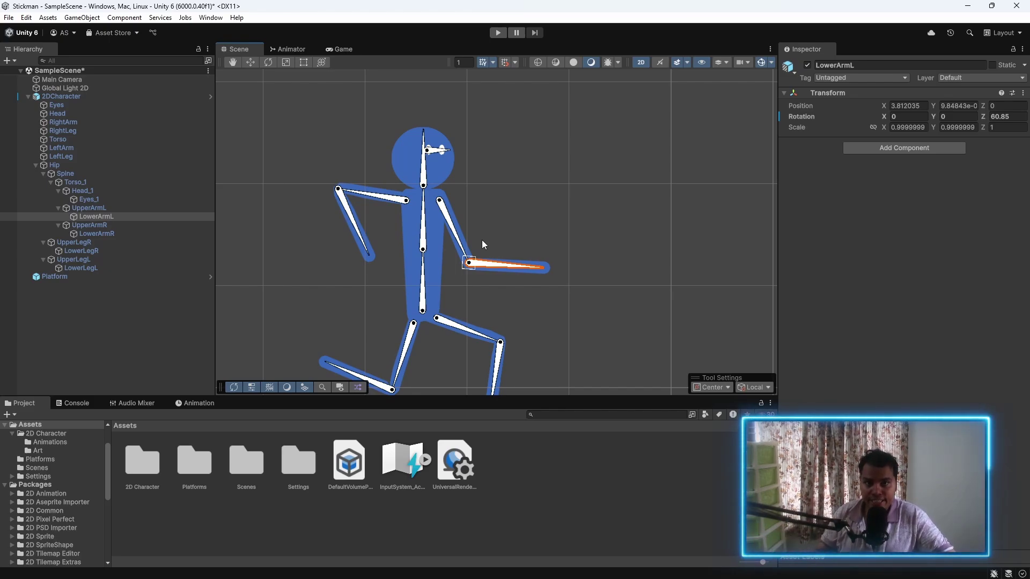
click(481, 239)
Step: Show the Animation window for the 2DCharacter with PlayerIdle as the active clip
click(199, 403)
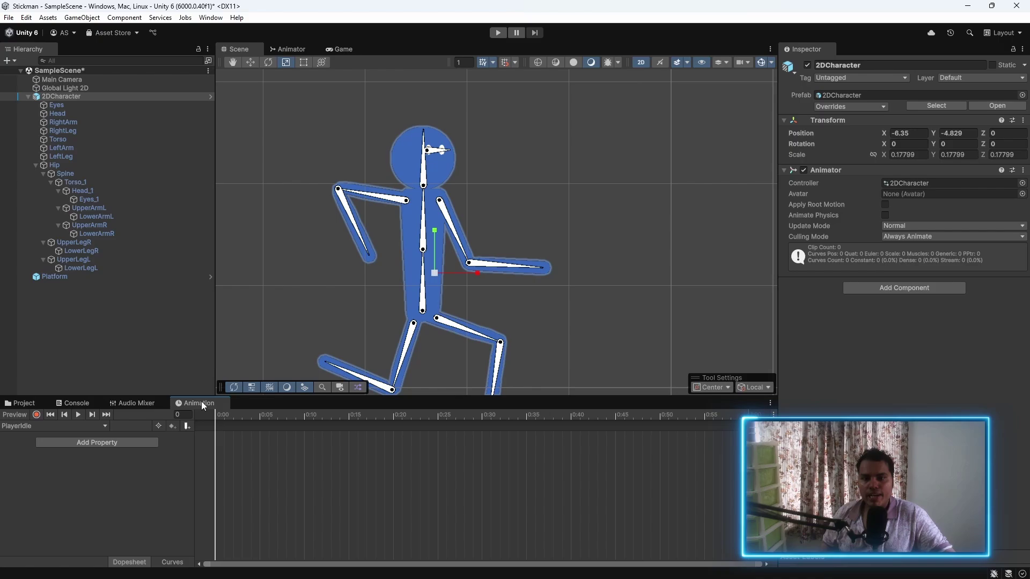
click(70, 427)
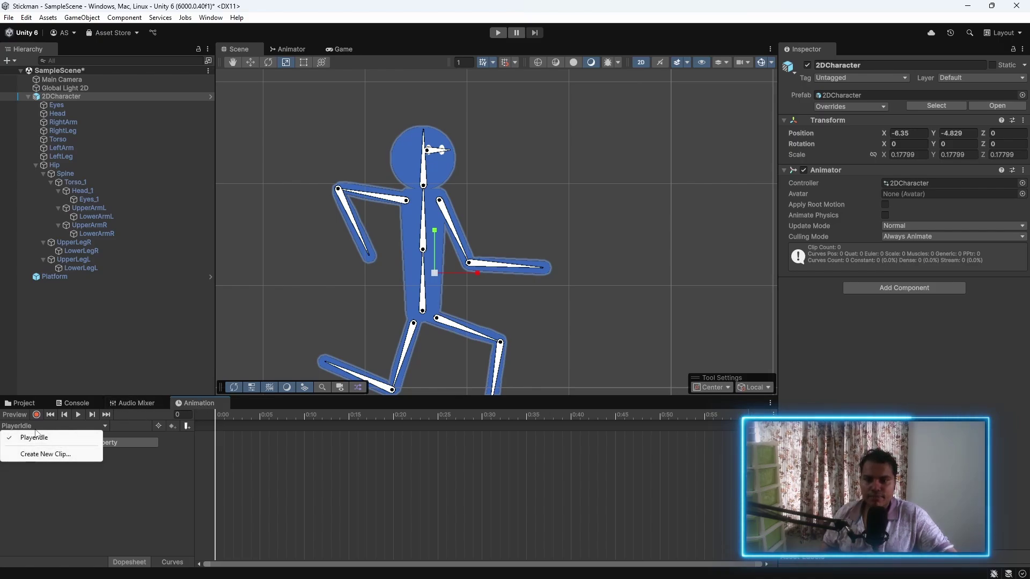
click(43, 436)
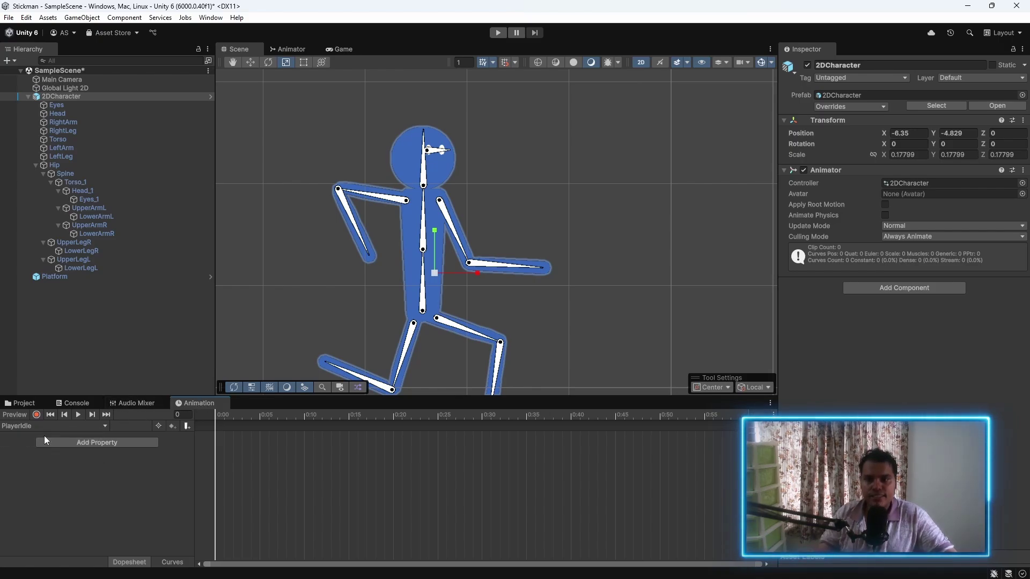
Step: Move the 2DCharacter slightly upward above the platform, to about -4.82 on Y
scroll(278, 360, down, 3)
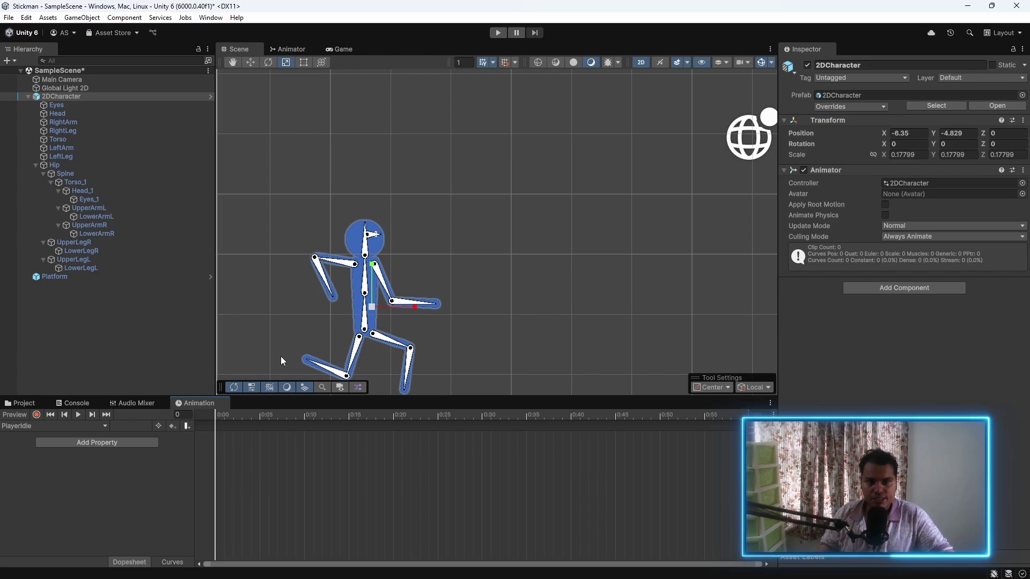
scroll(281, 356, up, 2)
scroll(410, 259, down, 2)
key(w)
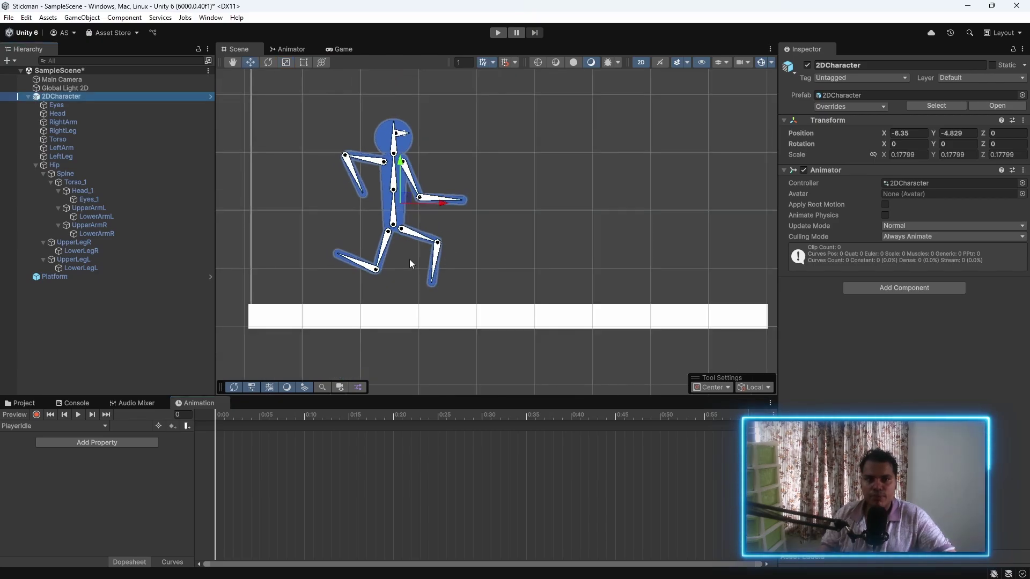
drag(401, 161, 401, 160)
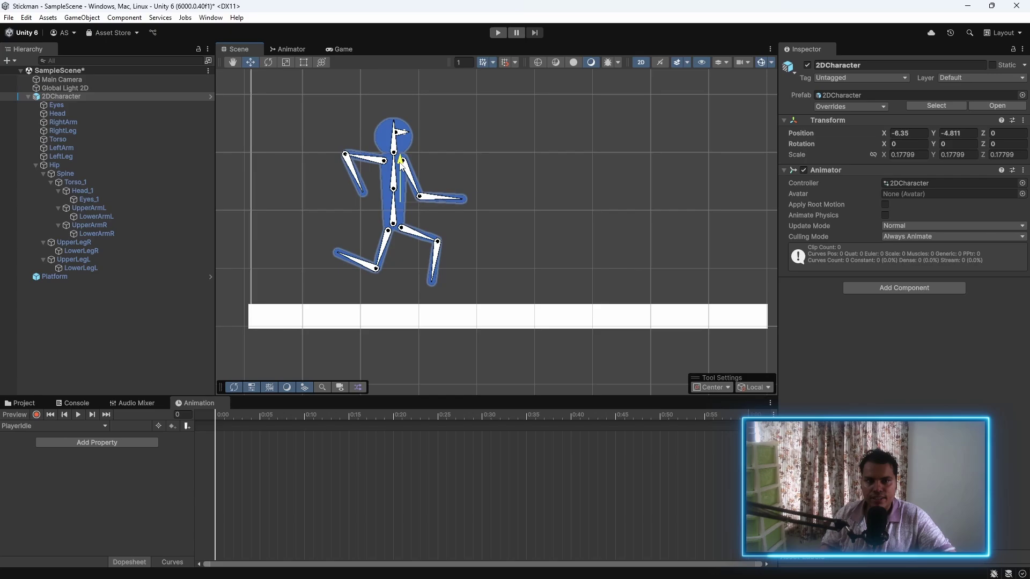
scroll(397, 261, up, 1)
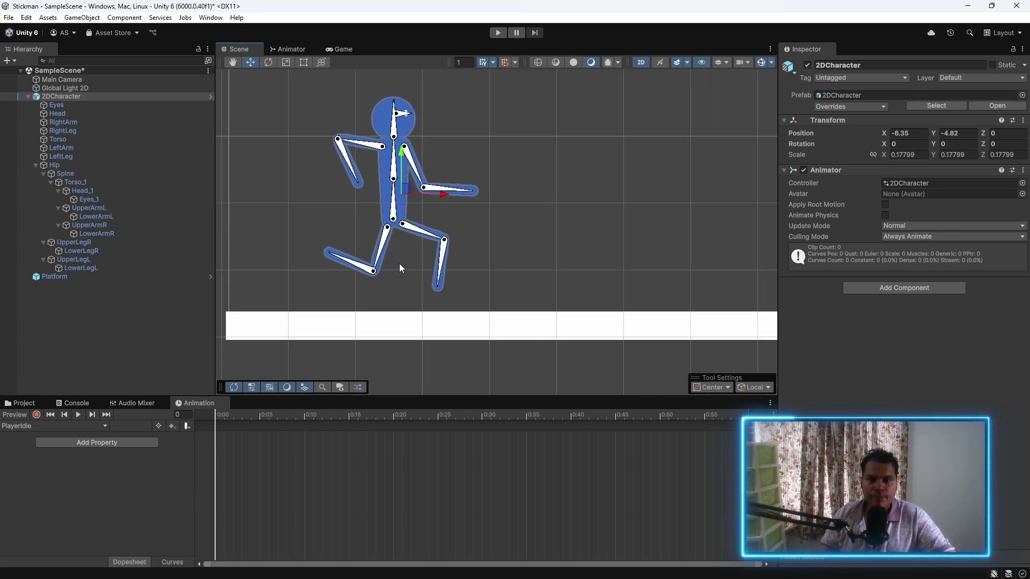
Step: Start recording PlayerIdle at frame 0 and rotate the upper and lower bones of both legs downward into a standing stance
click(37, 414)
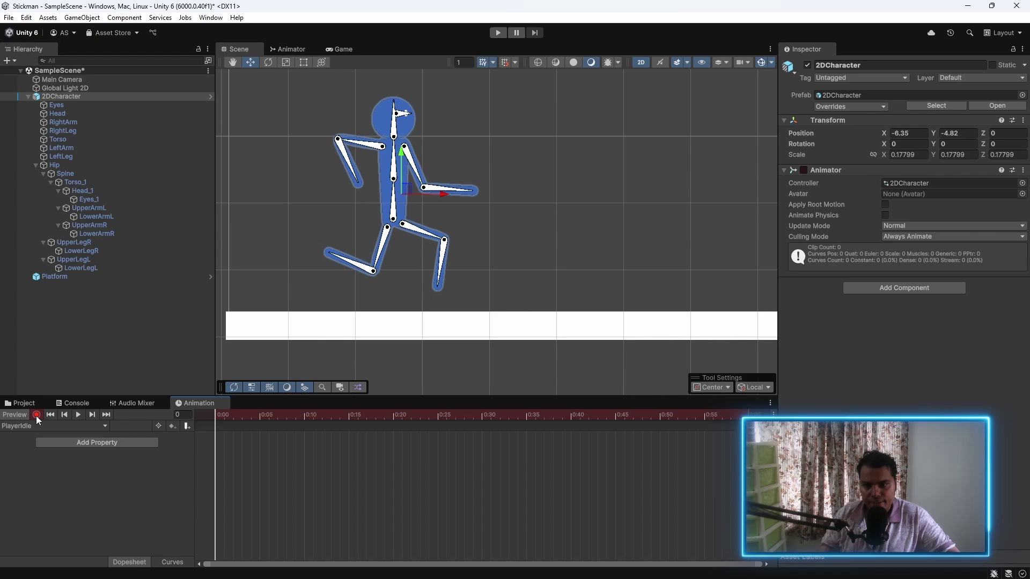
scroll(416, 236, up, 1)
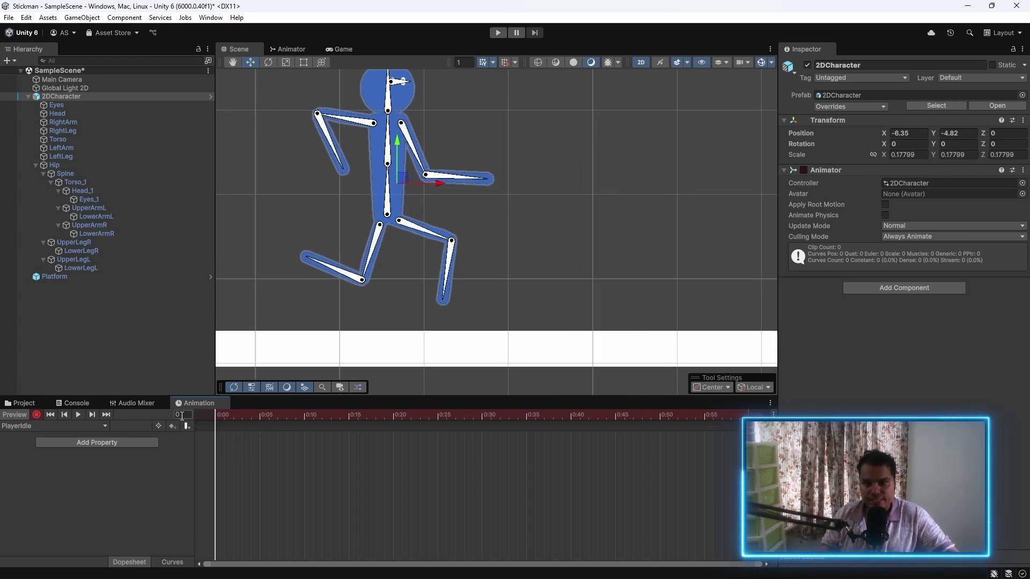
drag(429, 233, 411, 250)
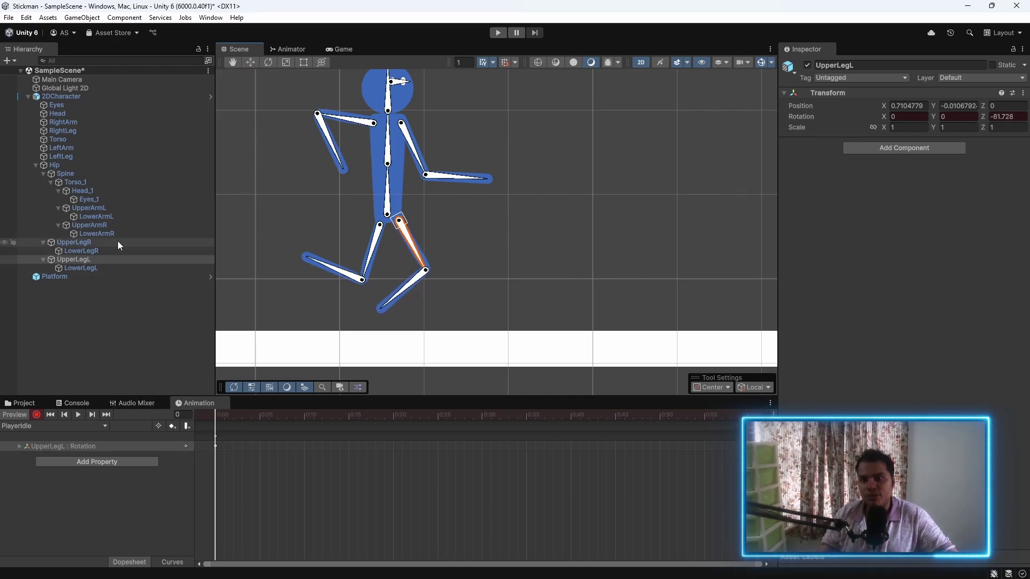
drag(371, 254, 379, 254)
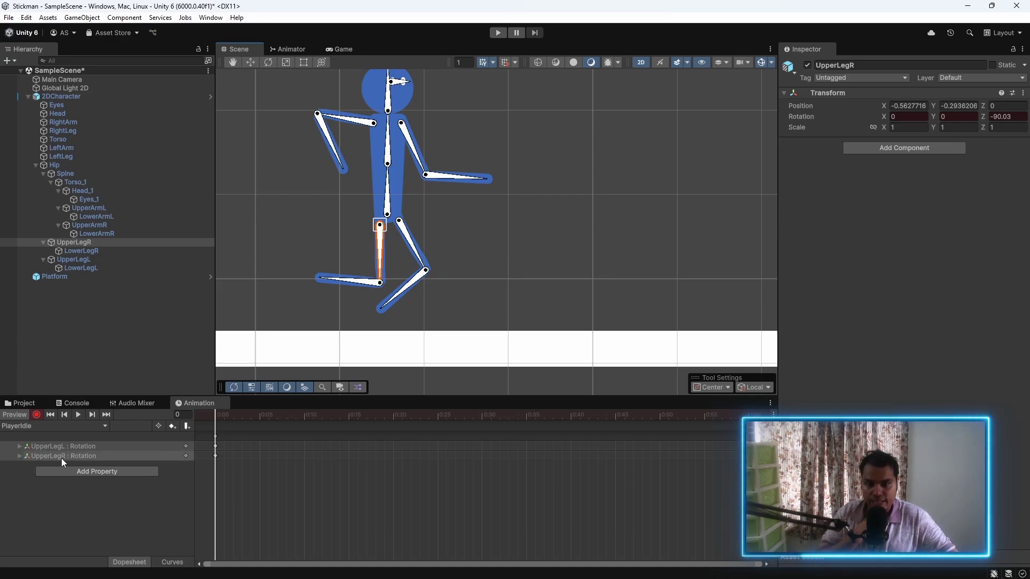
drag(349, 279, 369, 310)
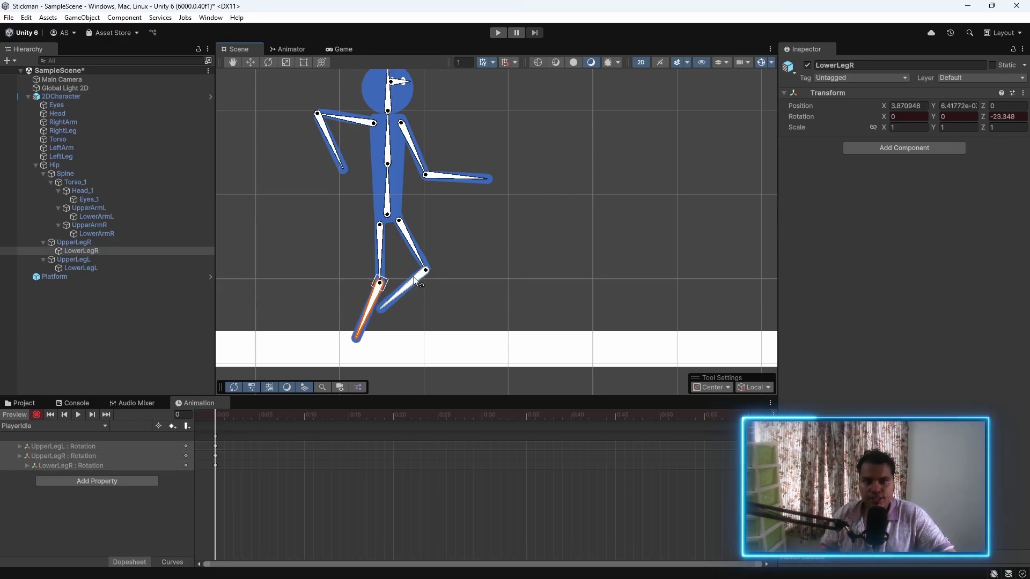
drag(425, 270, 415, 300)
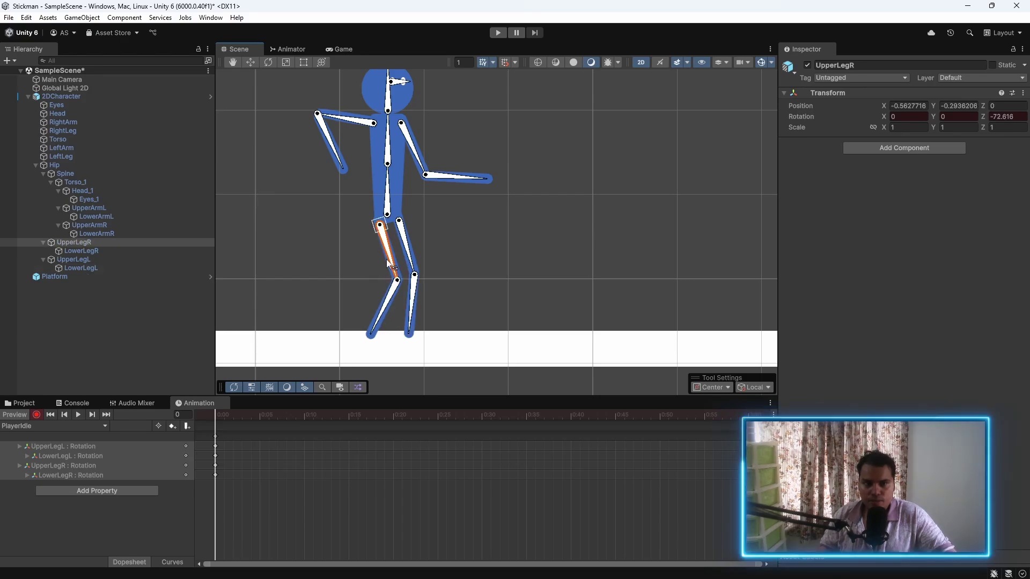
Step: Undo the latest leg rotations, lower LowerLegR until its foot meets the platform, and rotate UpperLegL to about -56° on Z
key(ctrl+z)
key(ctrl+z)
key(ctrl+z)
key(ctrl+z)
key(ctrl+z)
key(ctrl+z)
click(351, 300)
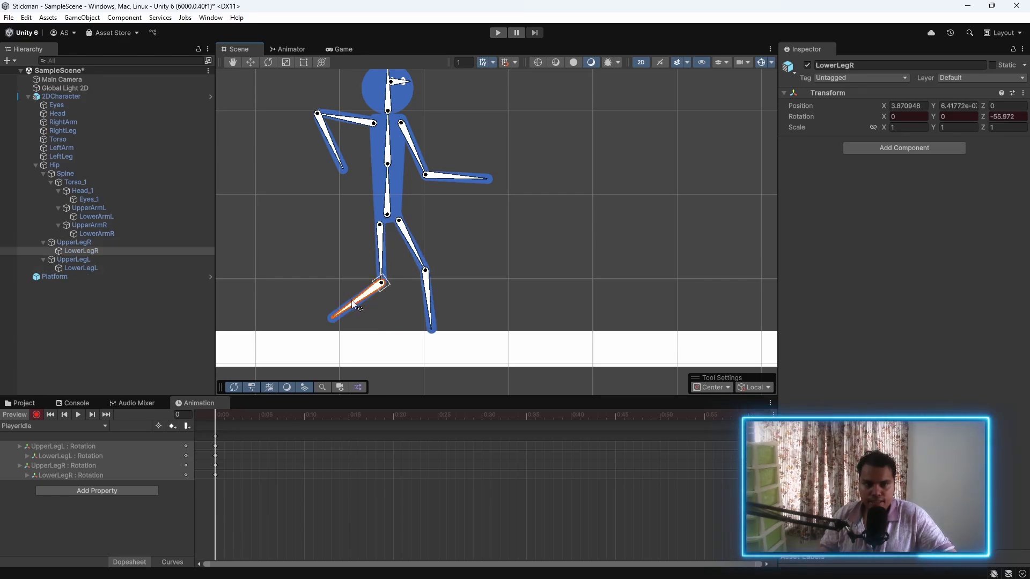
drag(352, 301, 356, 306)
click(429, 263)
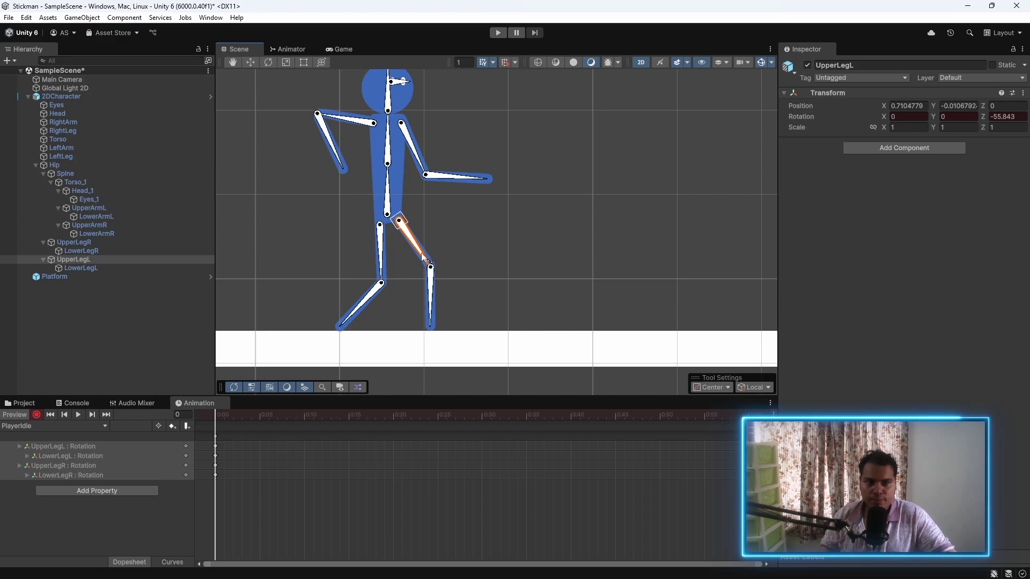
Step: Lower both arms to hang beside the body, with UpperArmL at about -157° and LowerArmL at about 13° on Z
drag(349, 119, 343, 214)
click(371, 172)
drag(456, 177, 432, 211)
drag(418, 155, 413, 158)
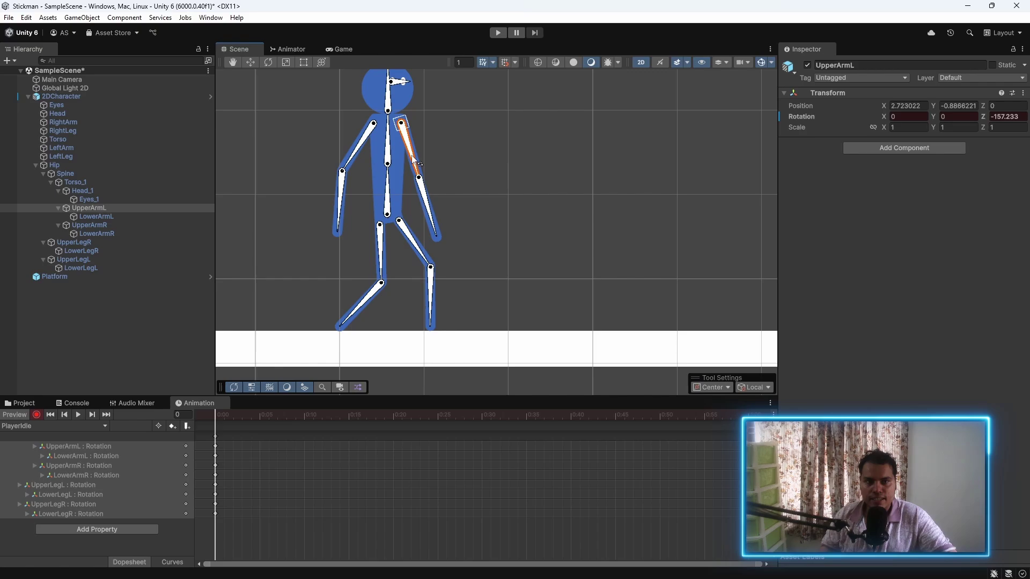
click(426, 200)
drag(426, 195, 427, 196)
scroll(469, 182, down, 1)
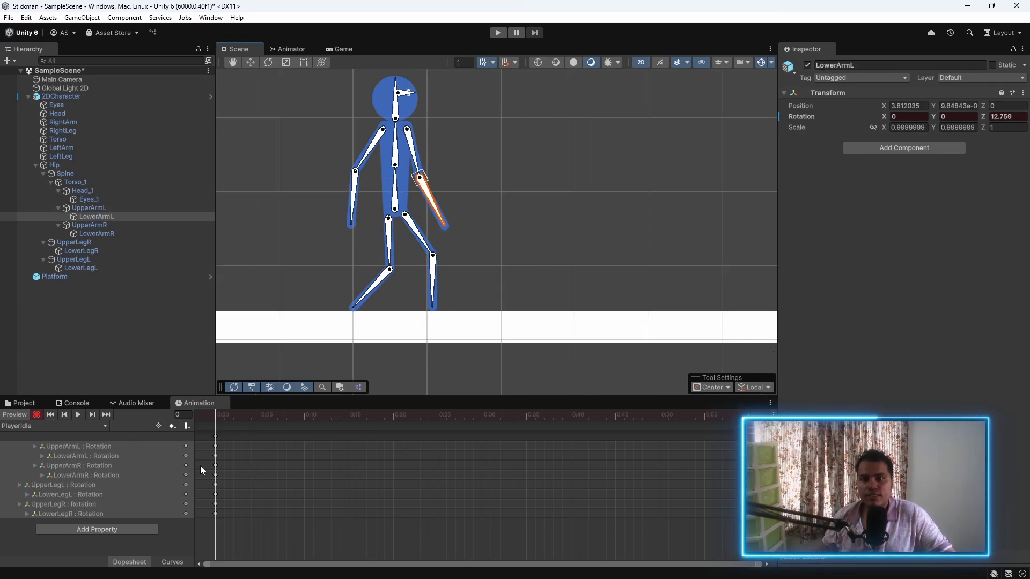
Step: Select every bone from Hip to LowerLegL and add position, rotation and scale keys at frame 0
click(85, 166)
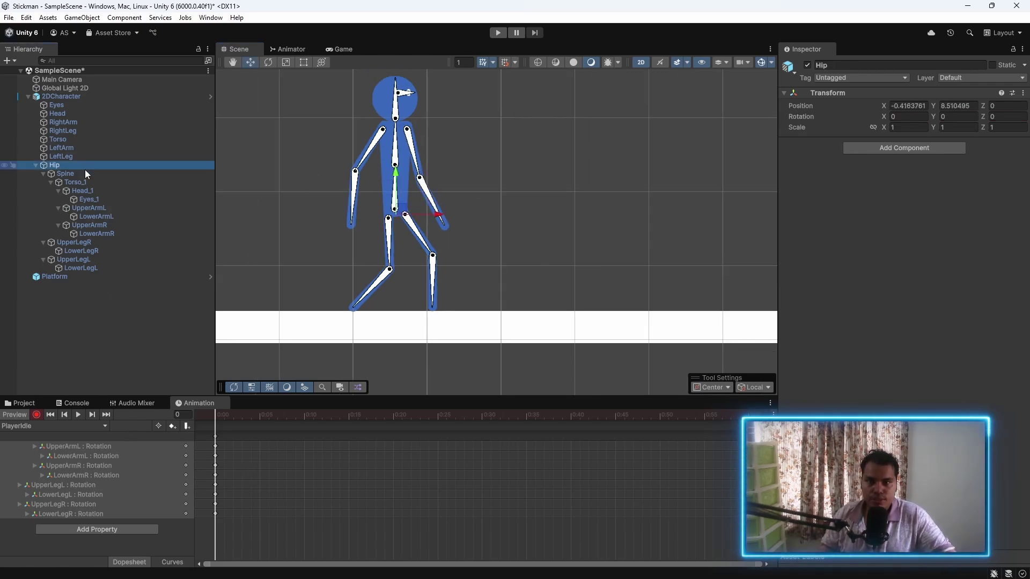
shift+click(121, 269)
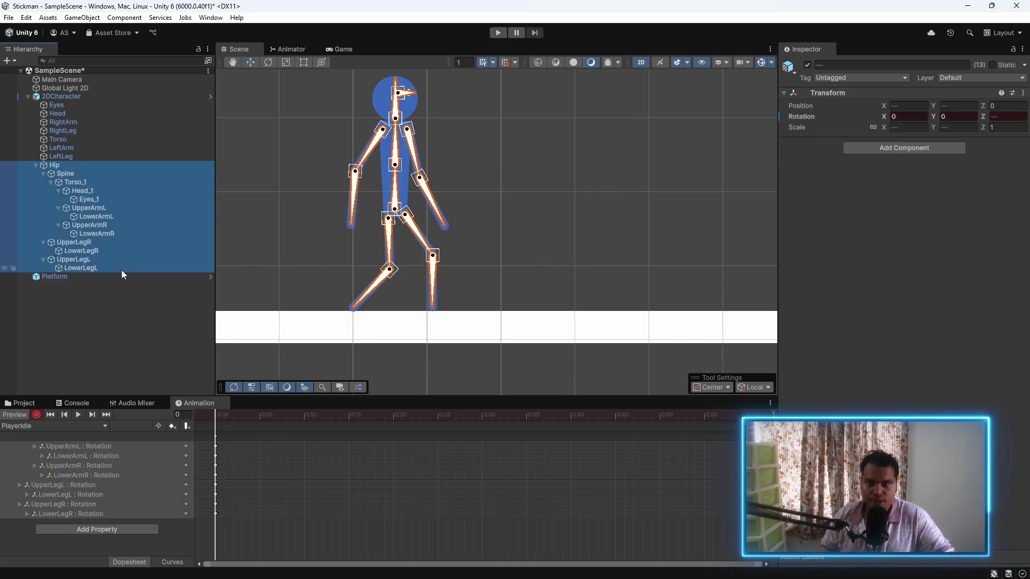
right_click(803, 106)
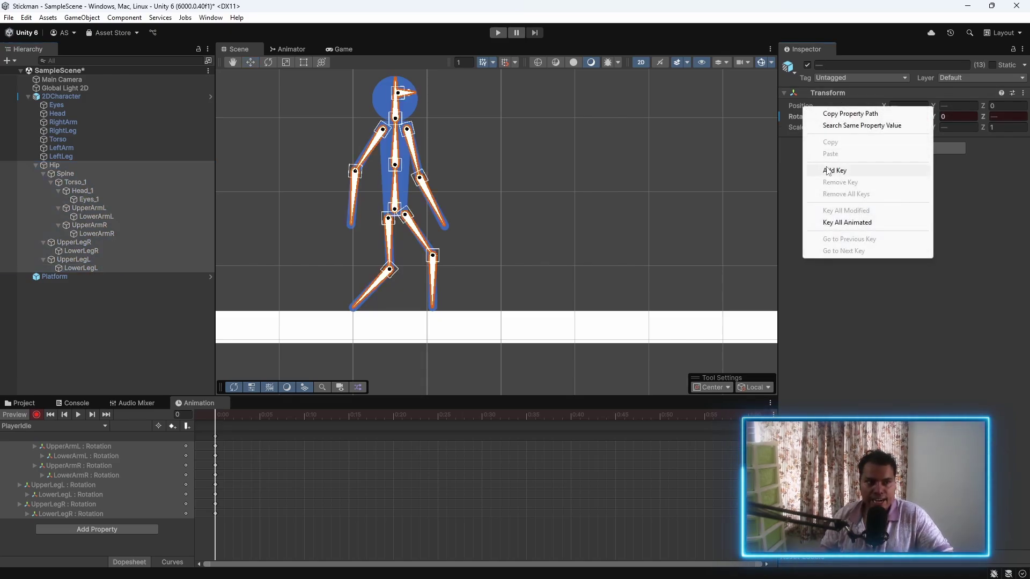
click(827, 171)
right_click(806, 117)
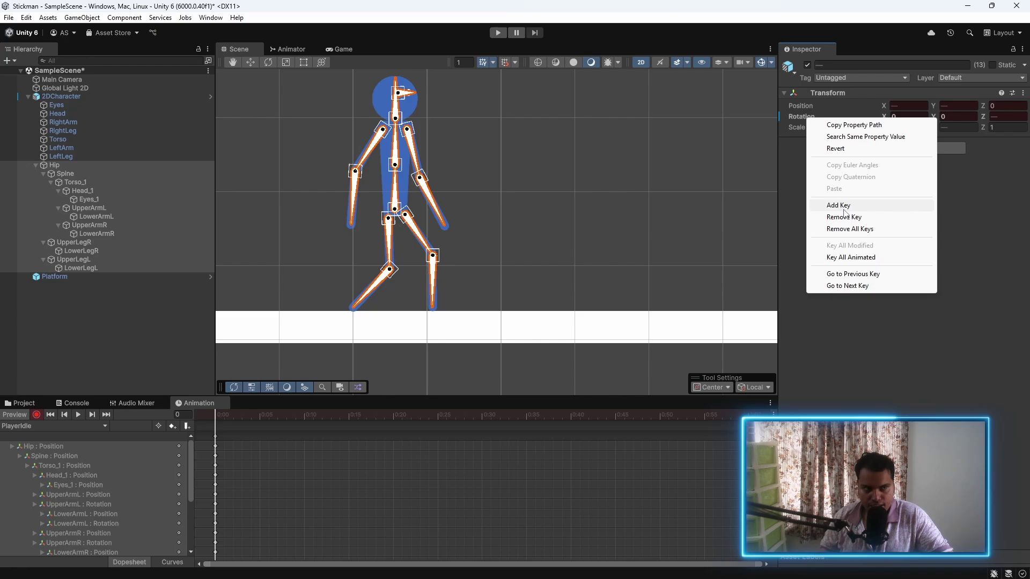
click(843, 211)
right_click(793, 130)
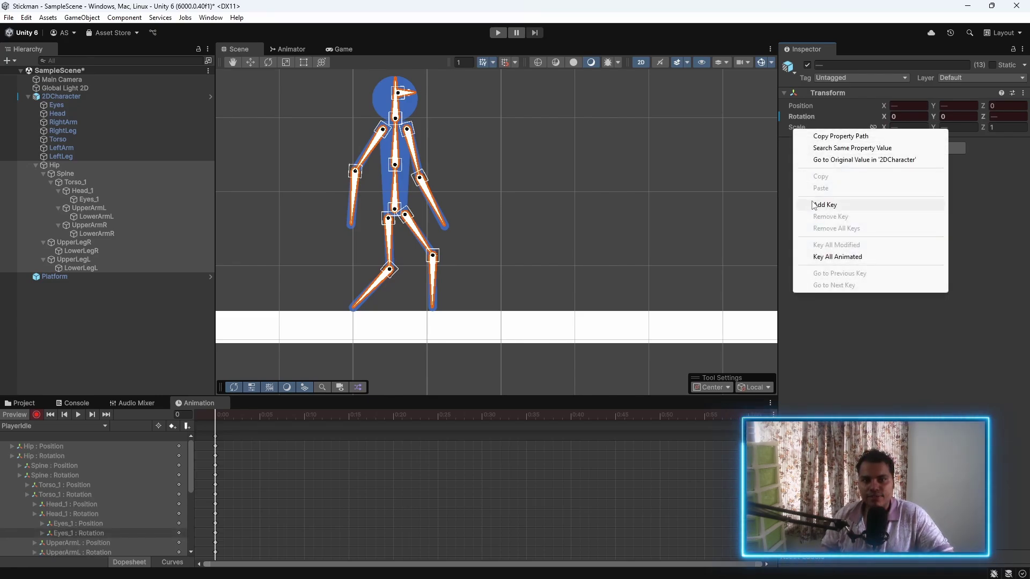
click(814, 205)
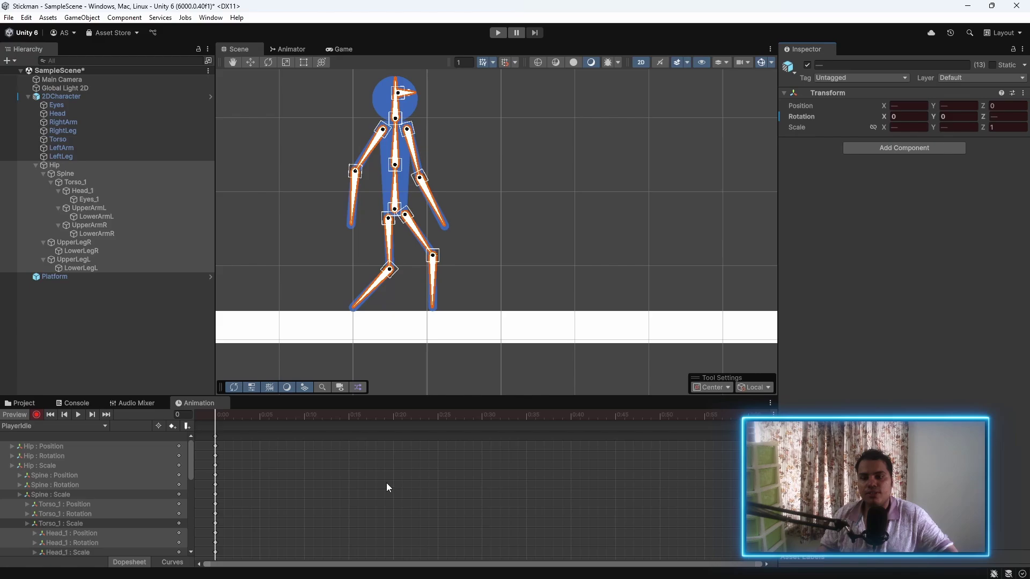
Step: Record a new pose at frame 120, tilting the Spine bone slightly forward to about 89° on Z
scroll(386, 482, down, 4)
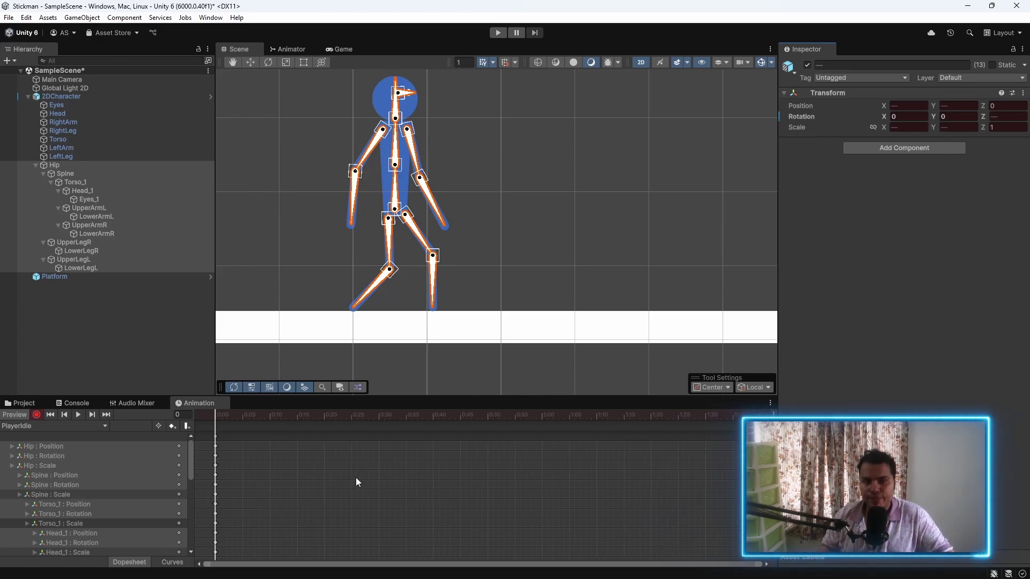
scroll(431, 459, down, 1)
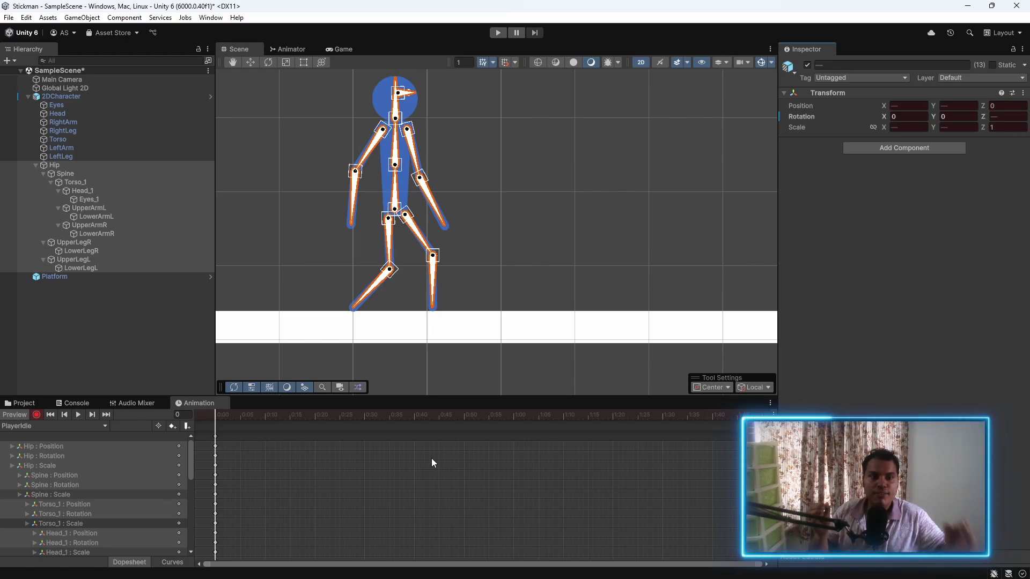
scroll(449, 459, down, 3)
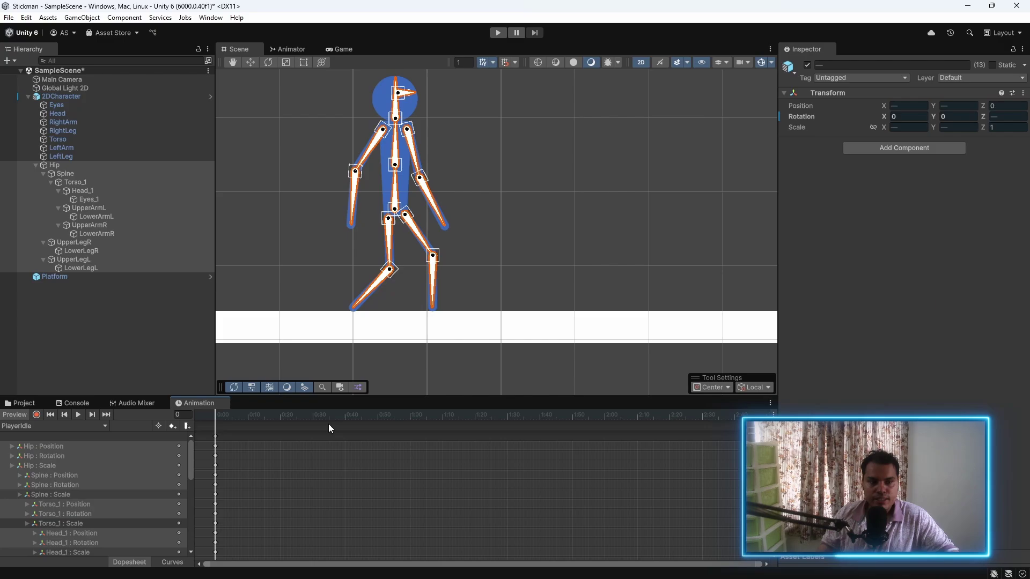
scroll(329, 424, down, 1)
drag(368, 413, 560, 414)
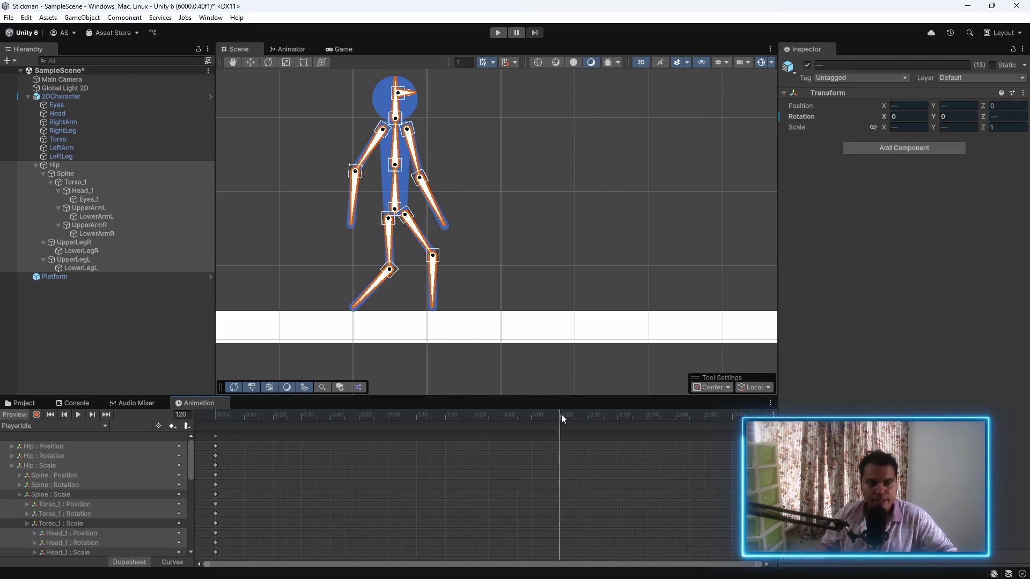
click(424, 244)
key(f)
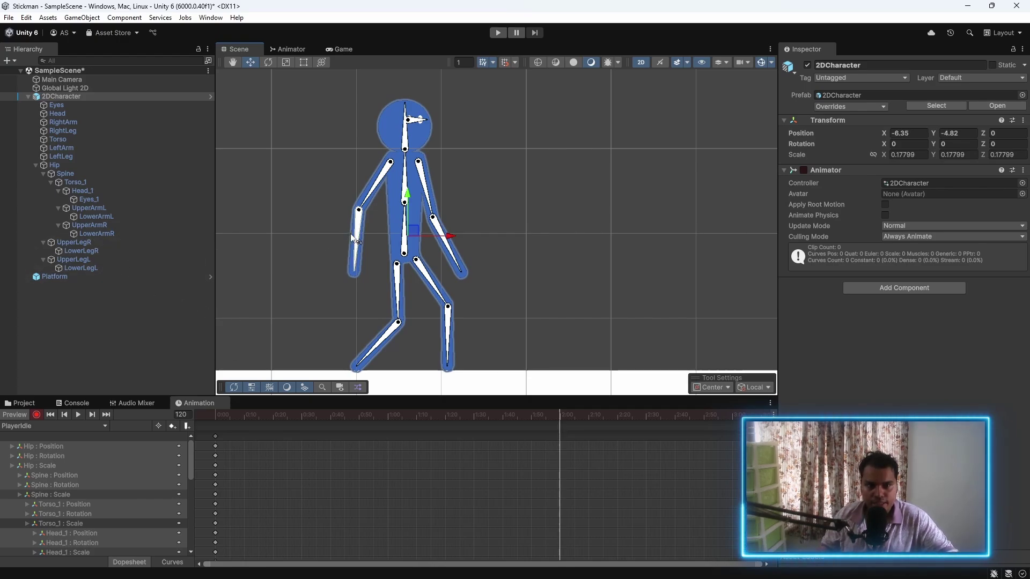
click(404, 236)
drag(406, 238, 407, 235)
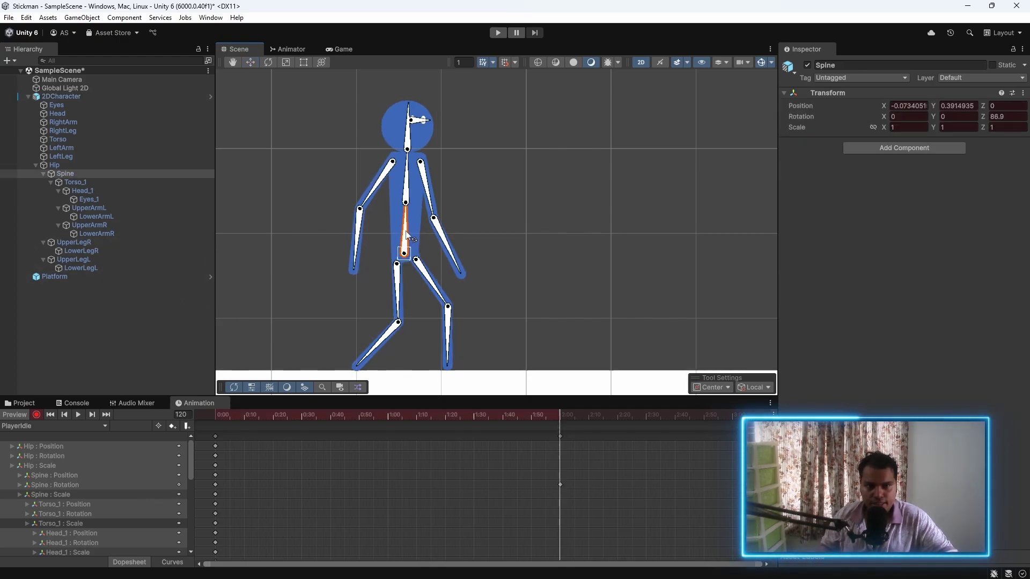
Step: Adjust both arms at frame 120, rotating LowerArmL to about 17° and UpperArmR to about 153° on Z
drag(430, 195, 432, 195)
click(450, 241)
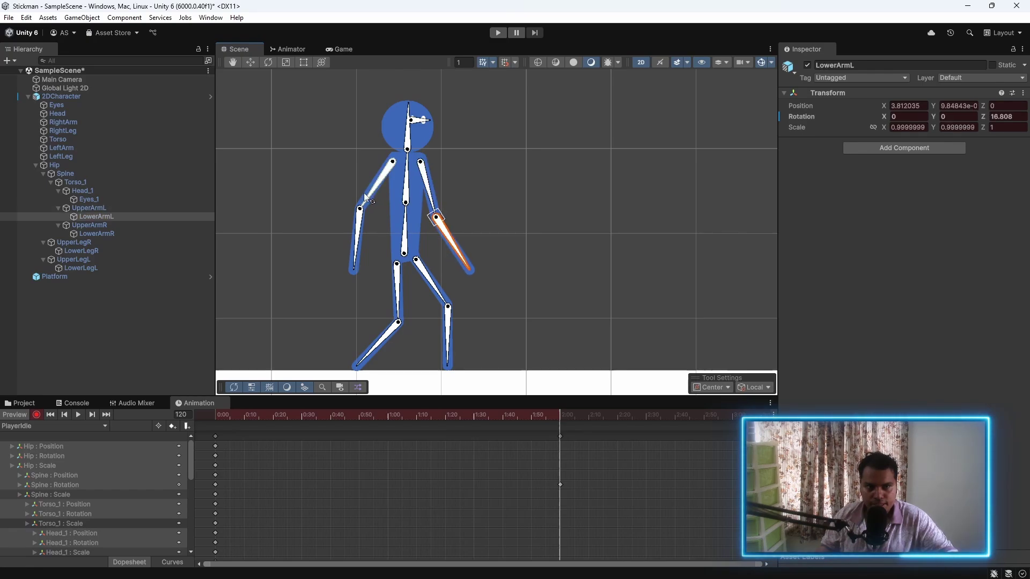
drag(368, 196, 371, 199)
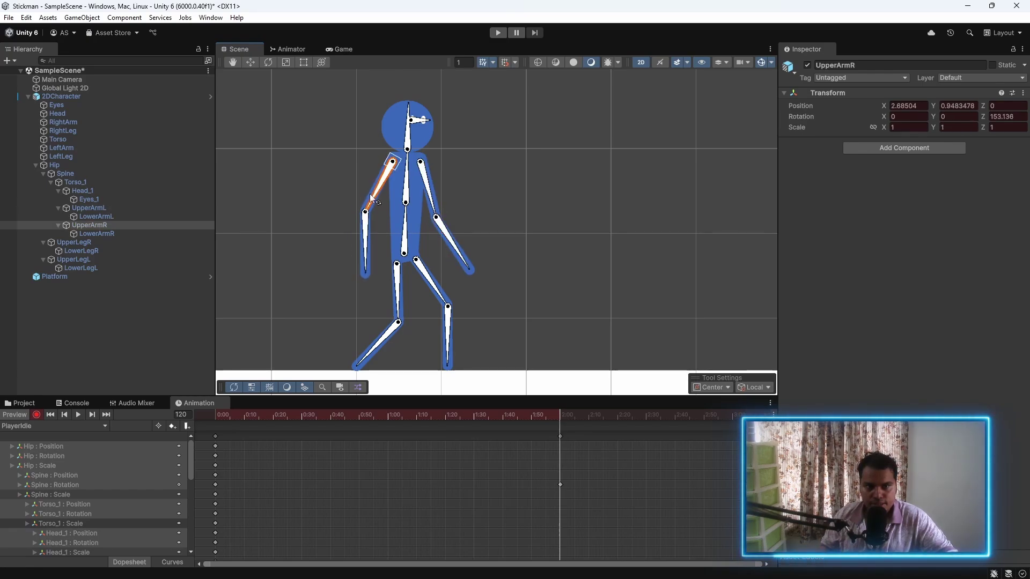
click(371, 231)
Step: Lean the torso slightly forward at frame 120 and tilt the Head_1 bone to about -3° on Z
click(408, 137)
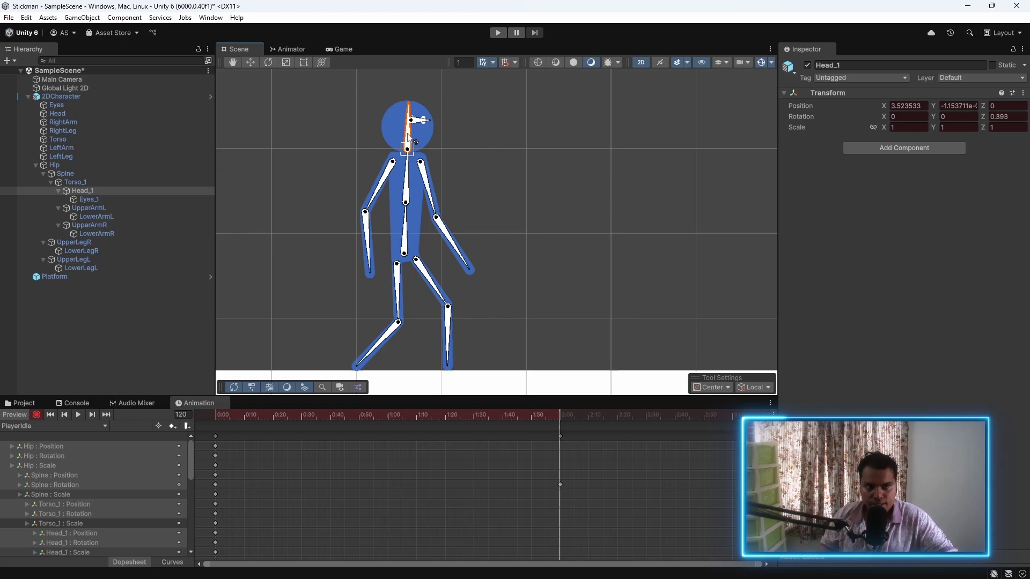
drag(410, 168, 413, 144)
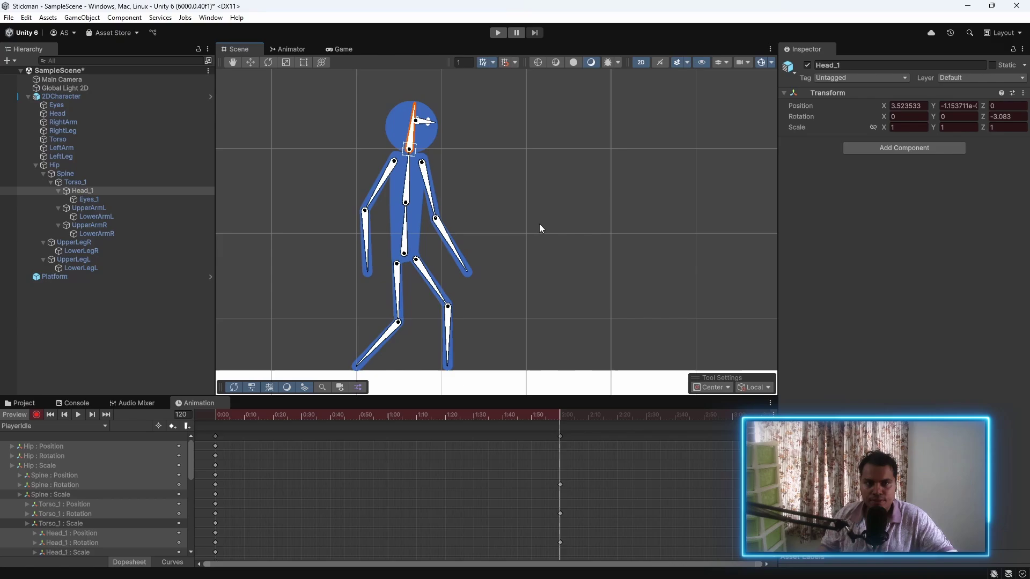
click(539, 224)
Step: Play the PlayerIdle clip from the first frame to preview the motion
scroll(539, 224, down, 2)
click(217, 414)
click(81, 413)
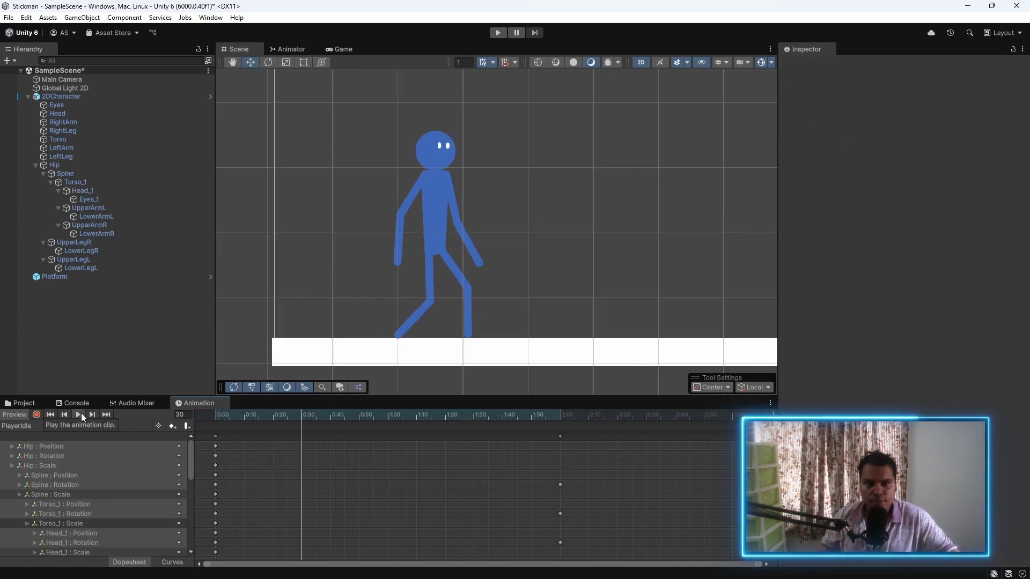
Step: Copy all frame 0 keyframes to frame 240, return to the first frame and deselect the bones
click(216, 436)
scroll(288, 439, down, 4)
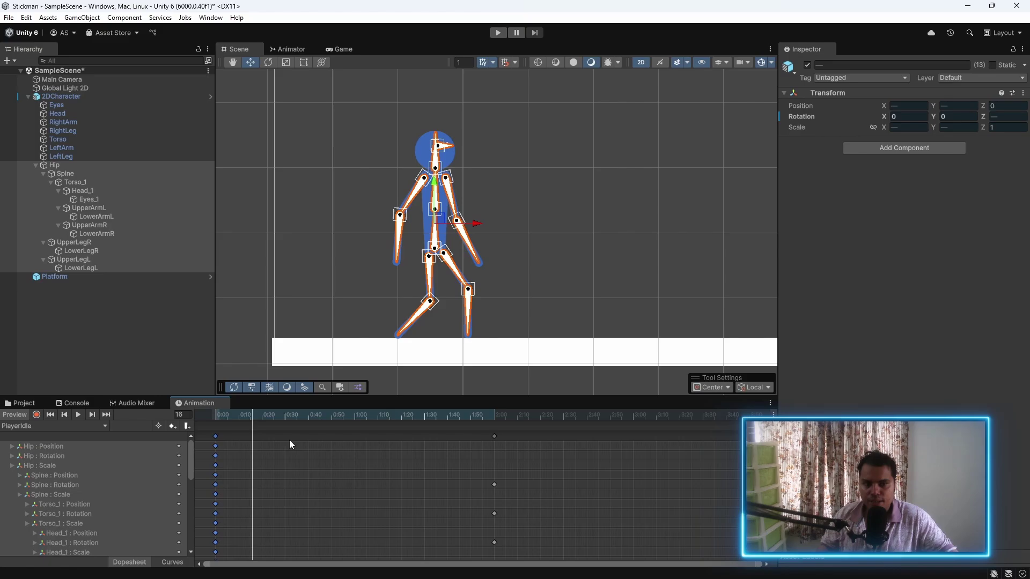
scroll(417, 435, down, 1)
drag(569, 416, 639, 420)
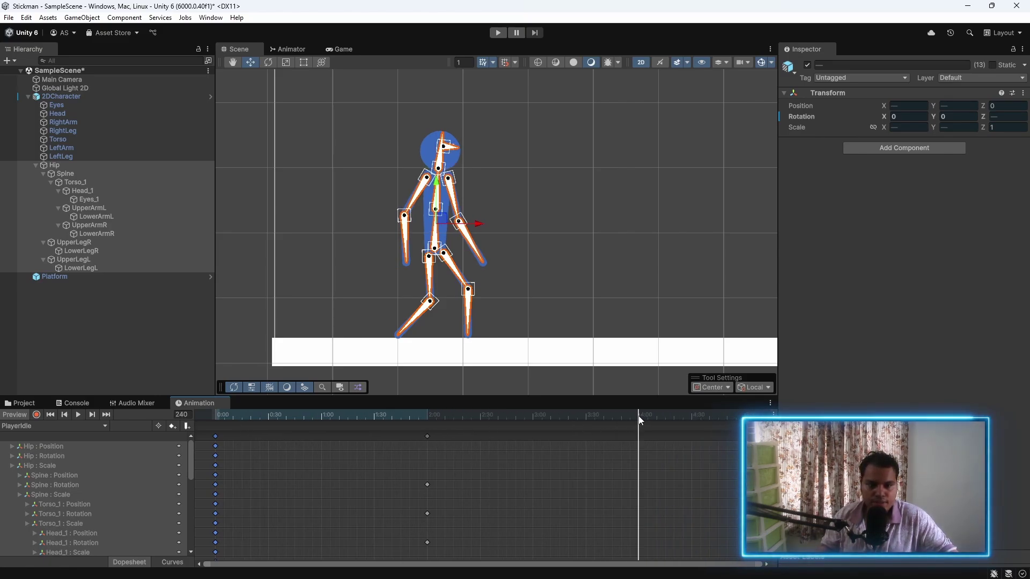
key(ctrl+v)
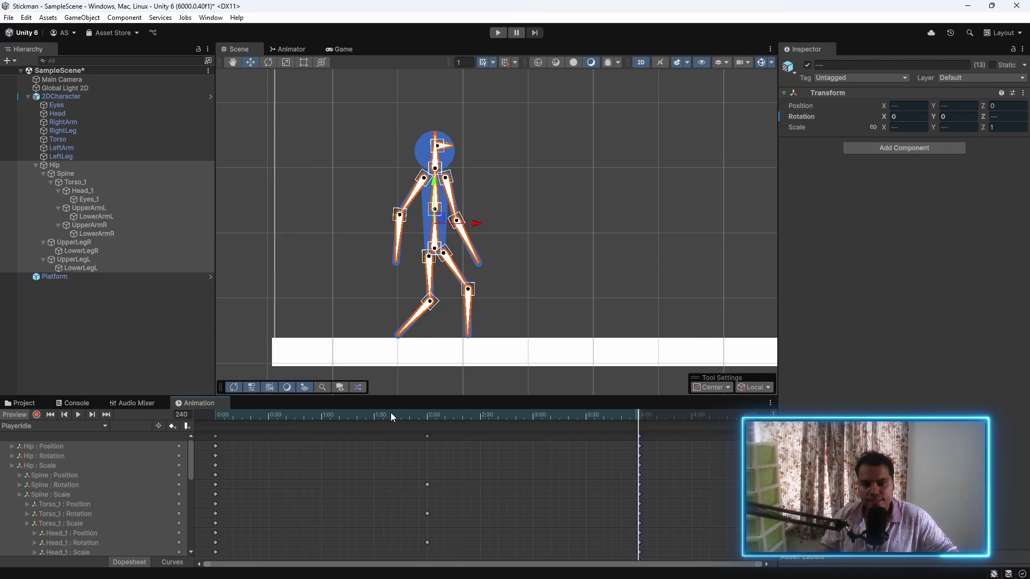
key(shift+comma)
click(621, 279)
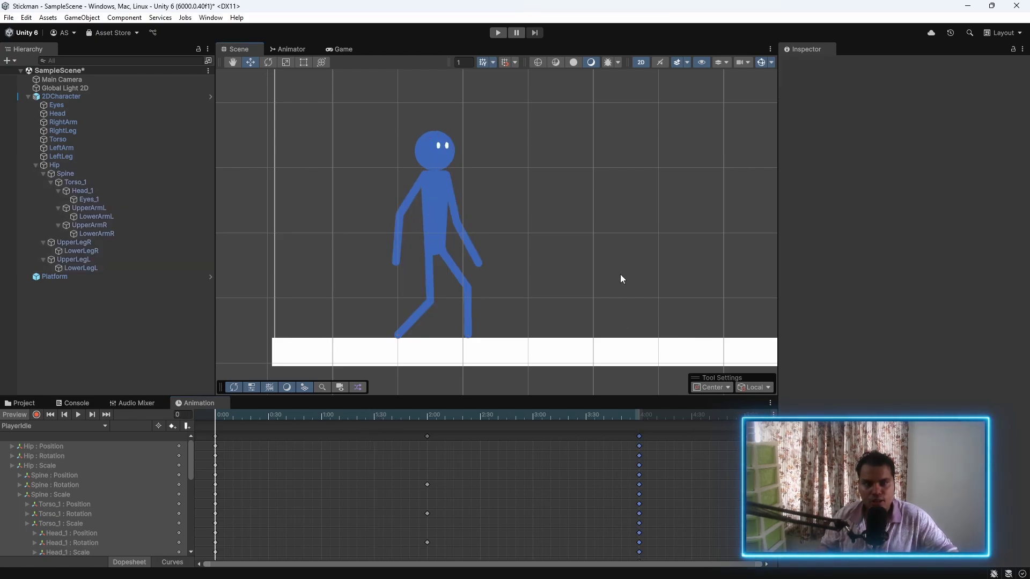
Step: Play the PlayerIdle clip and review the looping motion in both the Game view and the Scene view
click(78, 414)
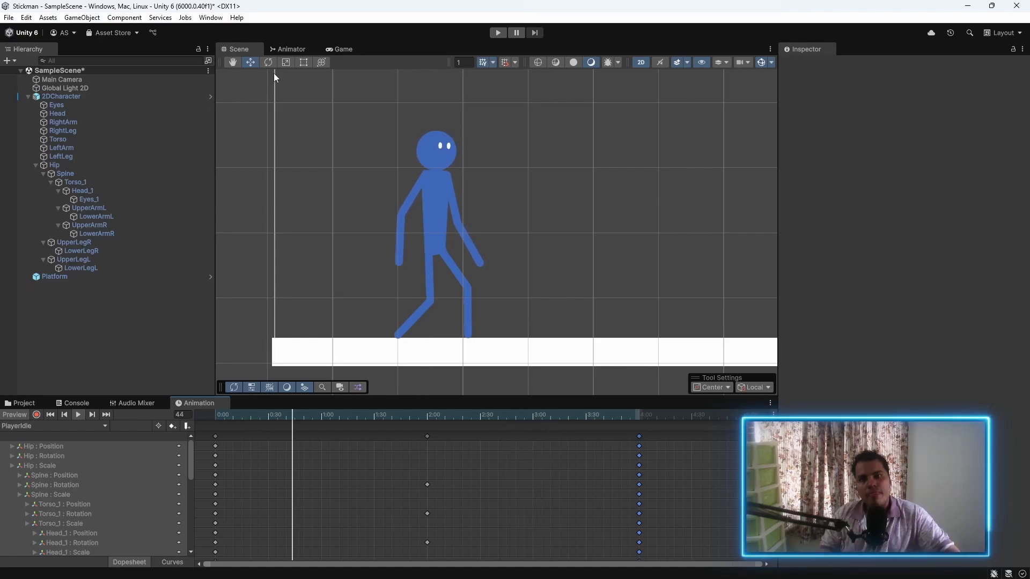
click(333, 48)
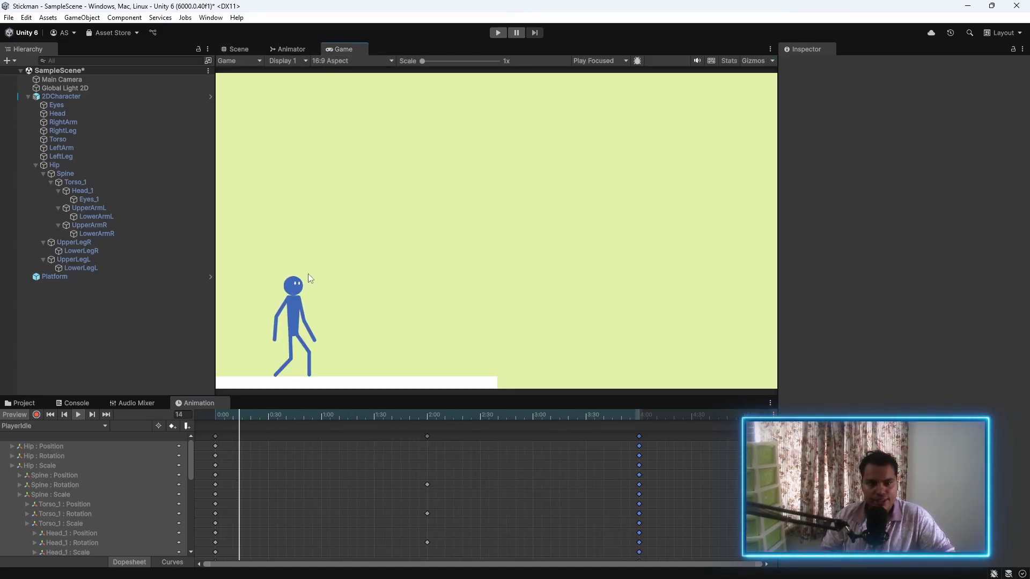
drag(356, 416, 317, 416)
click(239, 49)
scroll(418, 182, up, 3)
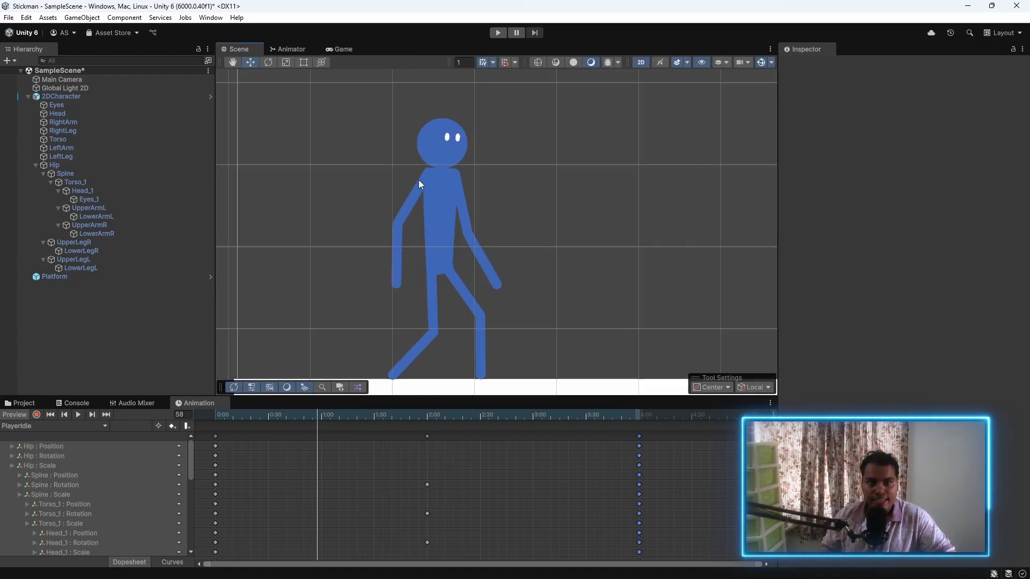
Step: At frame 45, start recording and add a Scale key to the Eyes_1 bone
drag(300, 419, 294, 418)
click(52, 456)
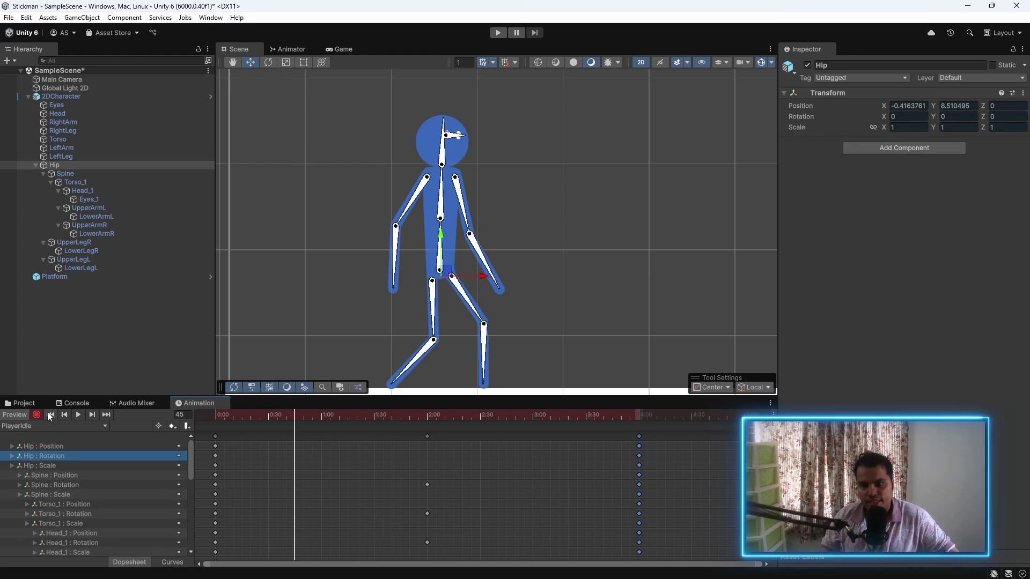
click(111, 200)
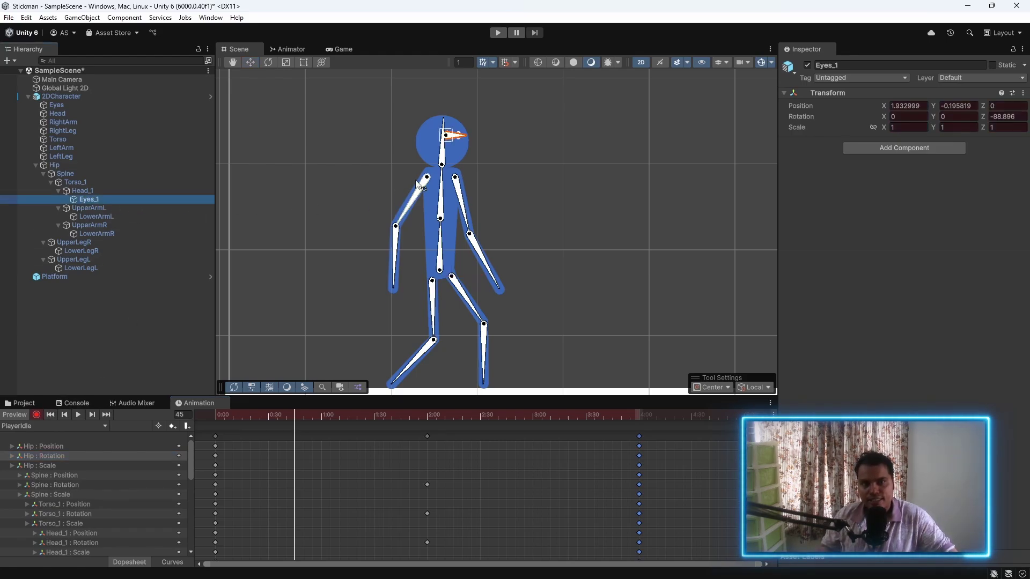
scroll(460, 117, up, 2)
click(801, 131)
right_click(801, 131)
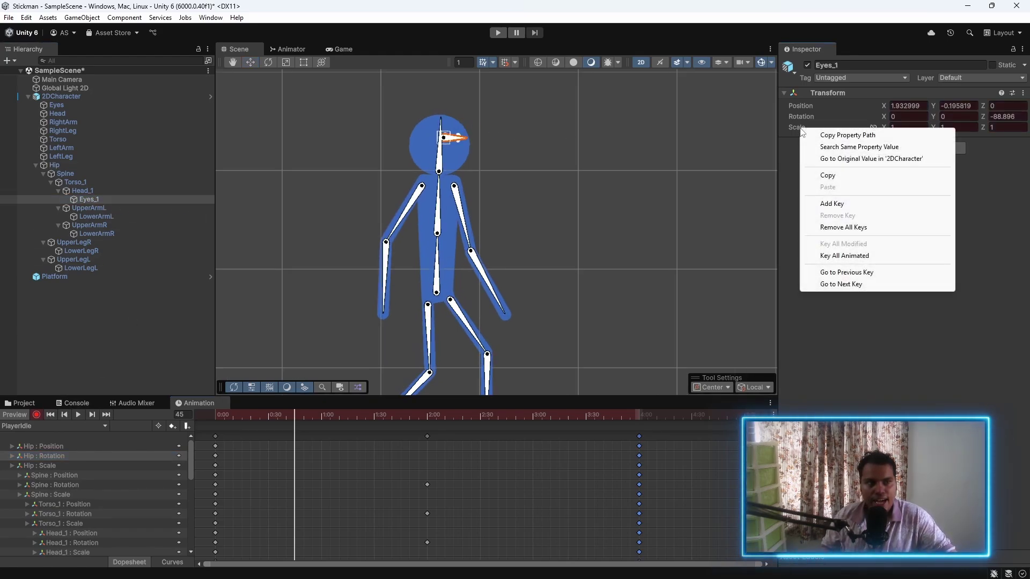
click(824, 204)
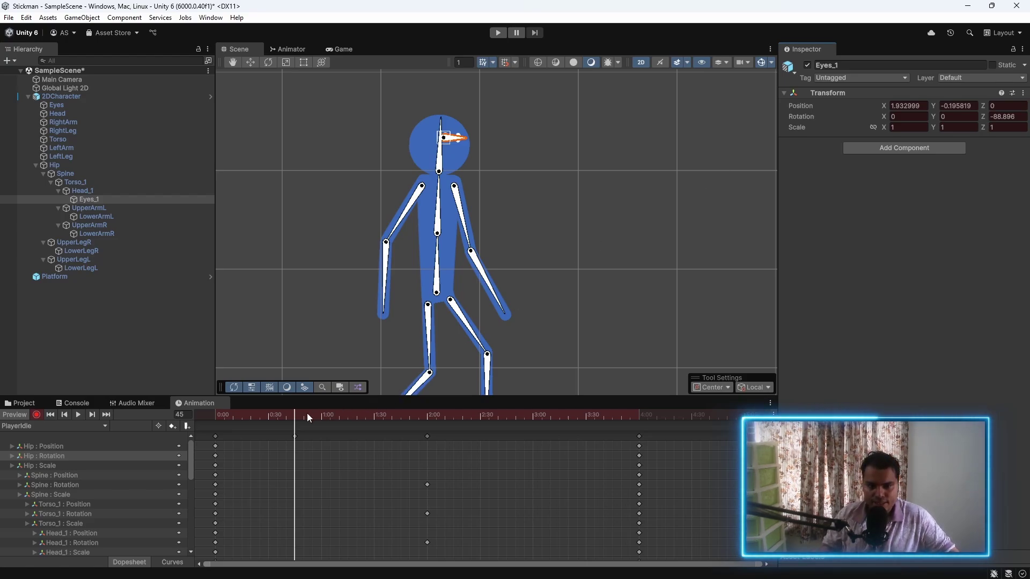
Step: Set the Eyes_1 bone's Y scale to 0 at frame 60, and copy the frame 45 key to about frame 76 to complete the blink
drag(299, 416, 323, 419)
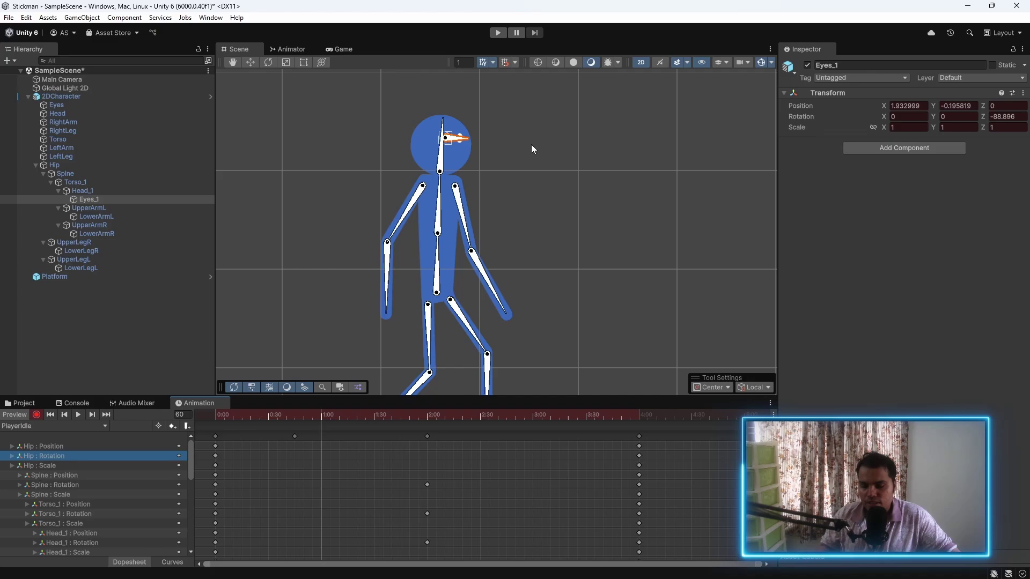
key(r)
scroll(470, 109, up, 5)
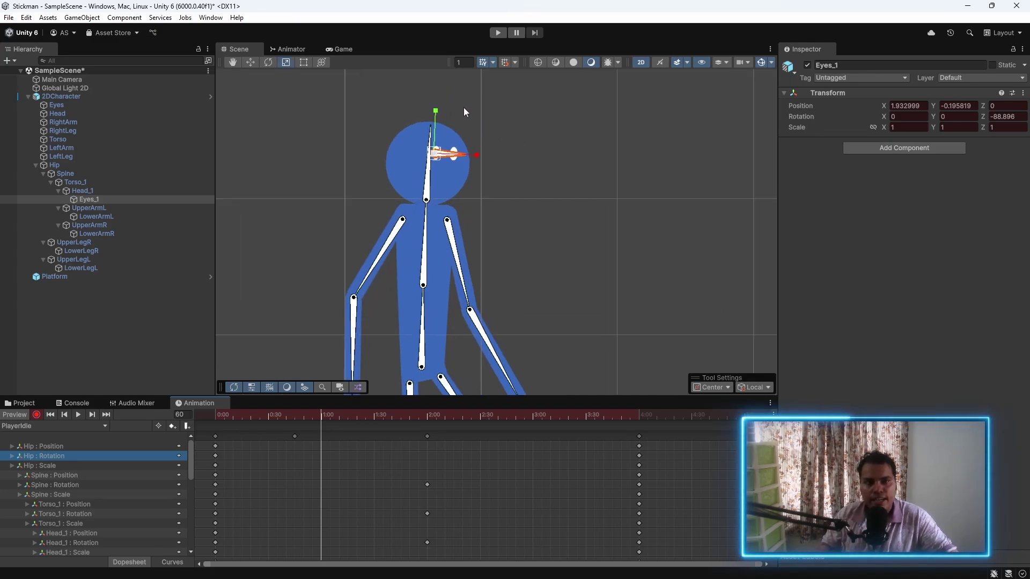
click(961, 128)
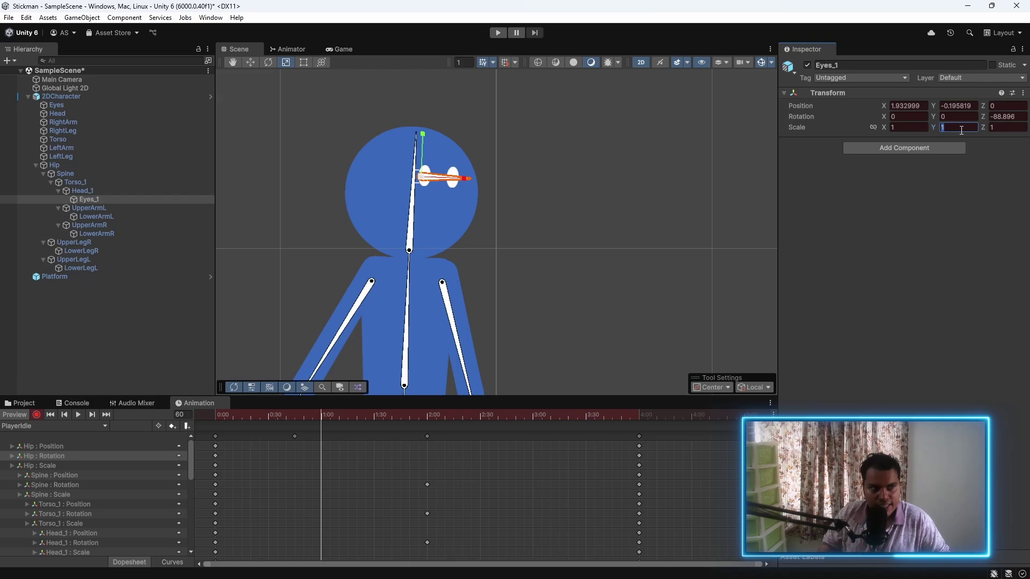
text(0)
key(Return)
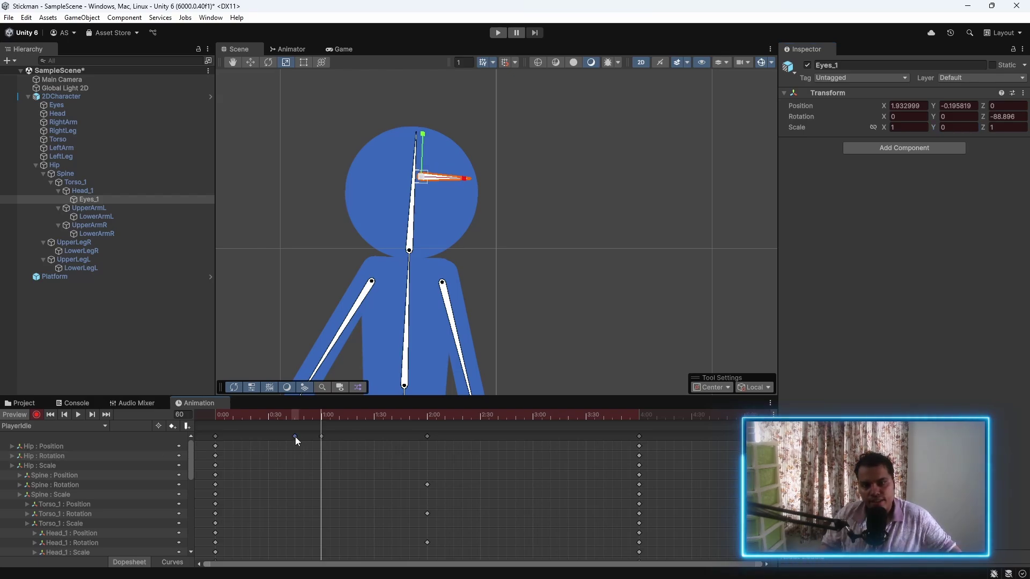
drag(343, 419, 254, 416)
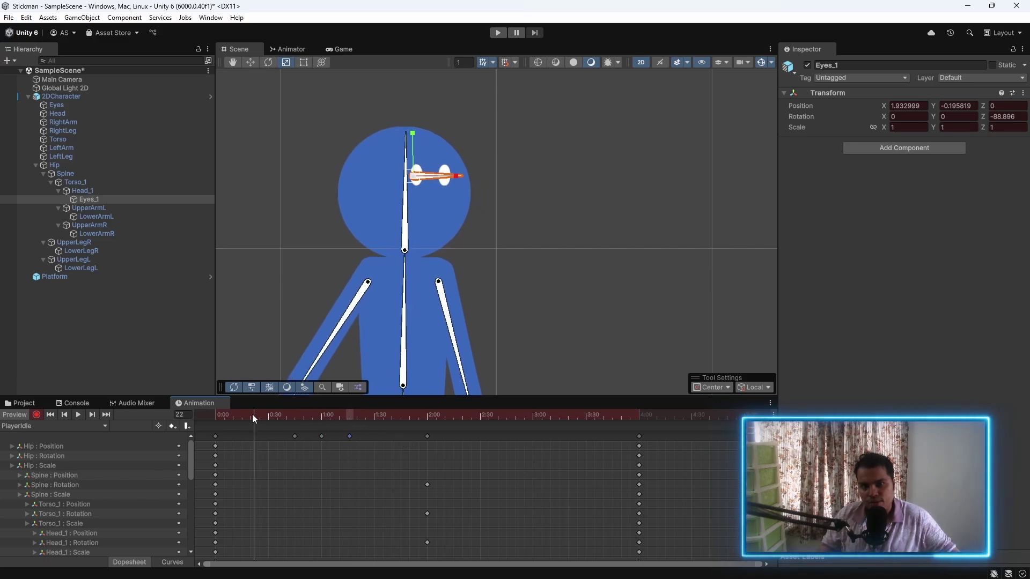
click(78, 414)
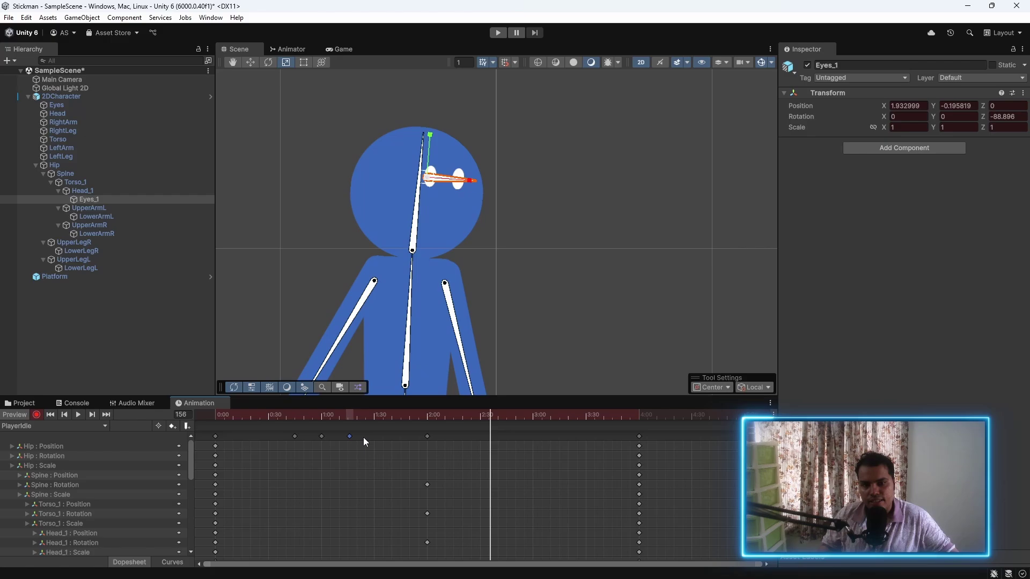
Step: Copy the three blink keyframes and paste them starting at frame 169 for a second blink
drag(363, 432, 285, 446)
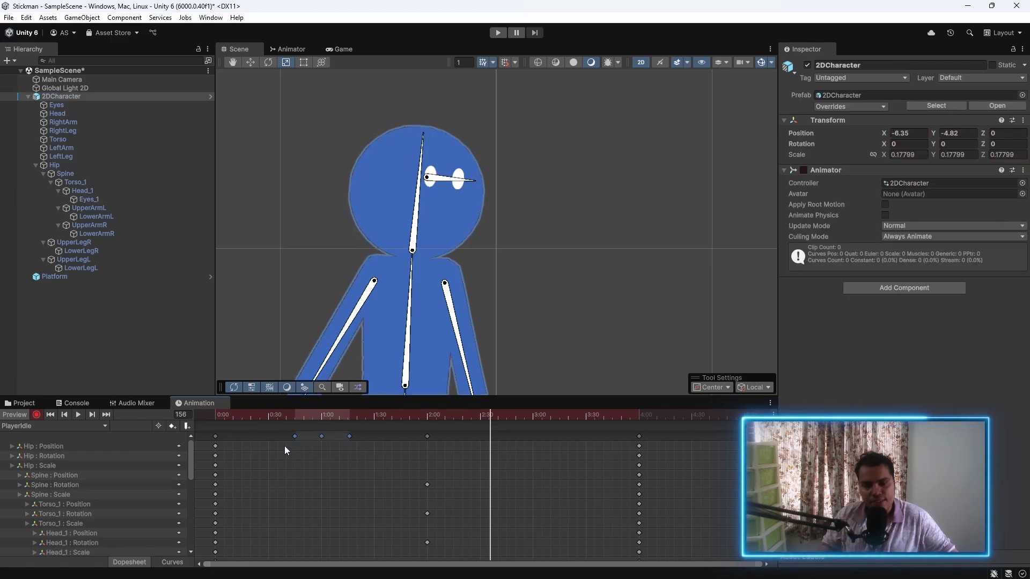
click(513, 417)
key(ctrl+v)
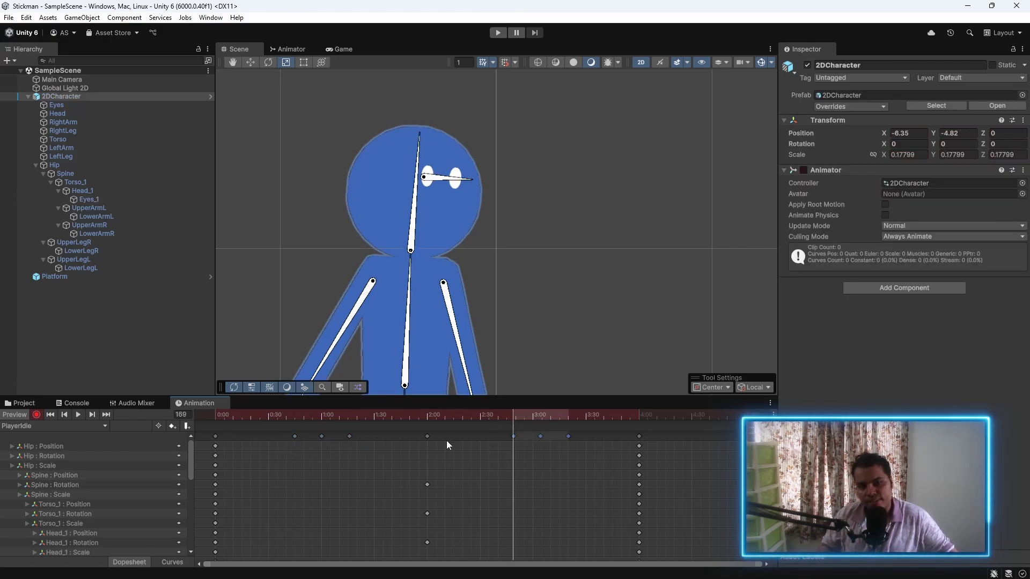
Step: Stop recording and play the PlayerIdle clip from the first frame in the Game view
key(shift+comma)
click(38, 415)
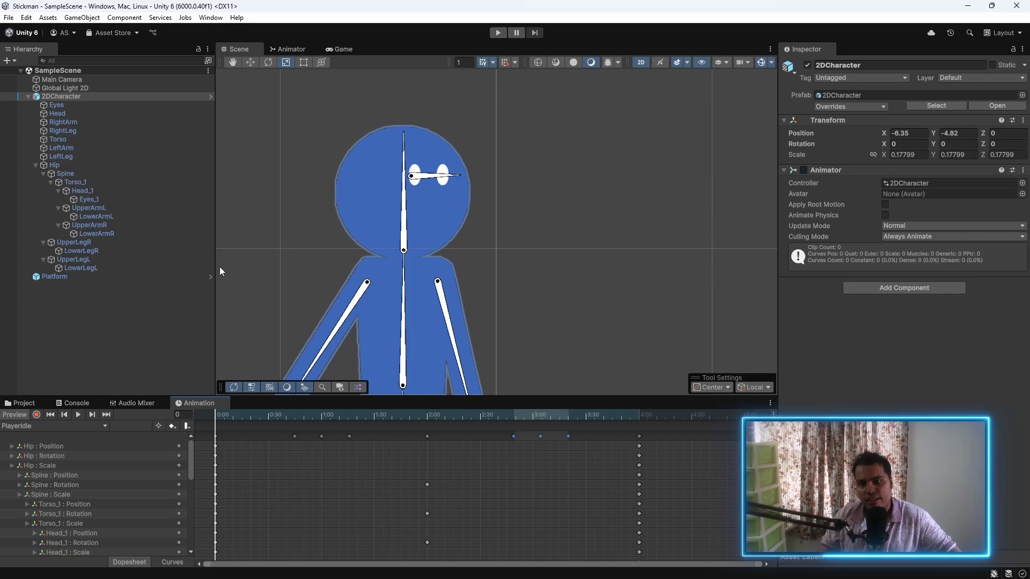
click(342, 48)
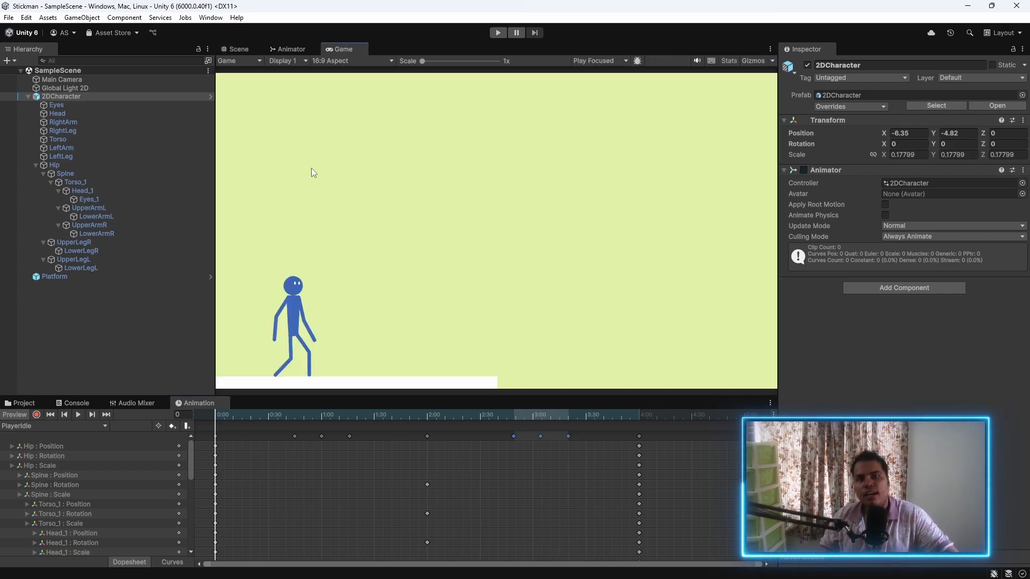
click(78, 418)
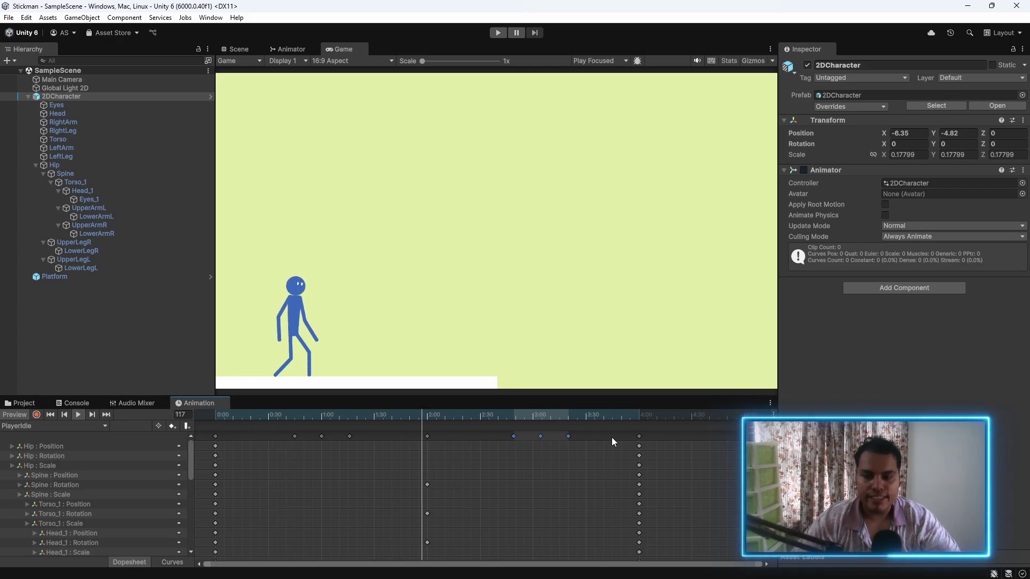
Step: Create a new animation clip named PlayerRun in the Animations folder
click(54, 427)
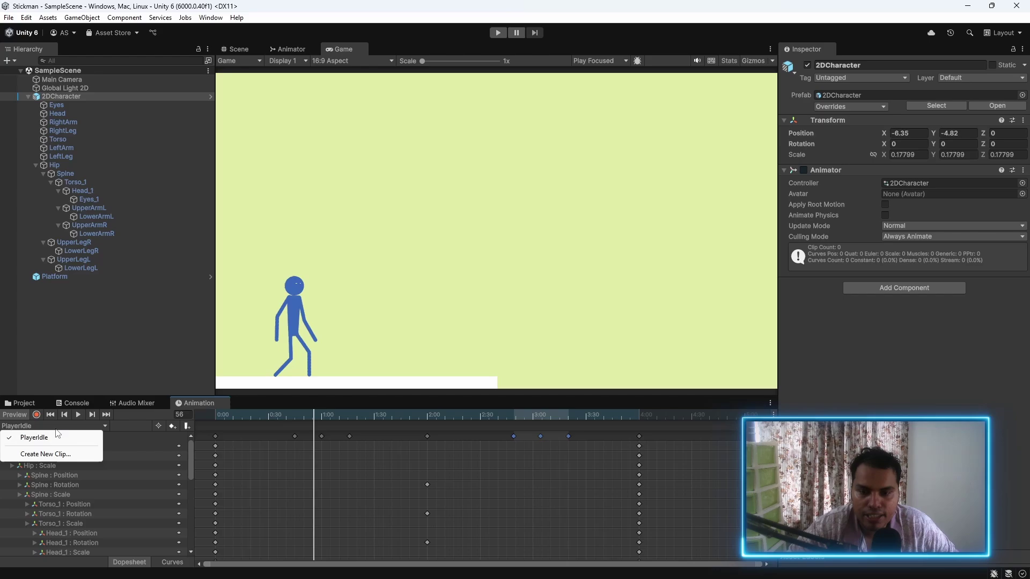
click(41, 455)
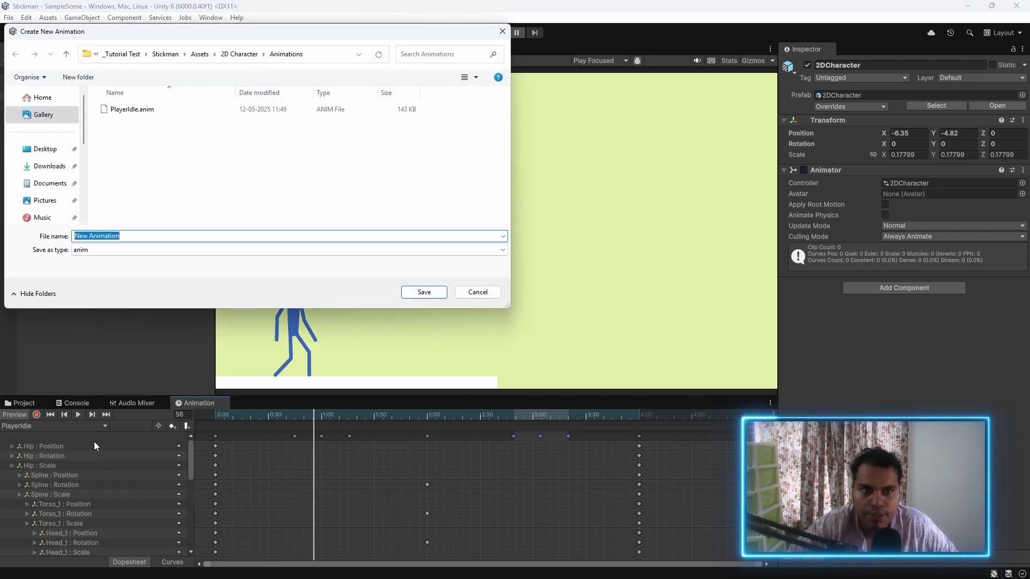
text(PlayerRun)
key(Return)
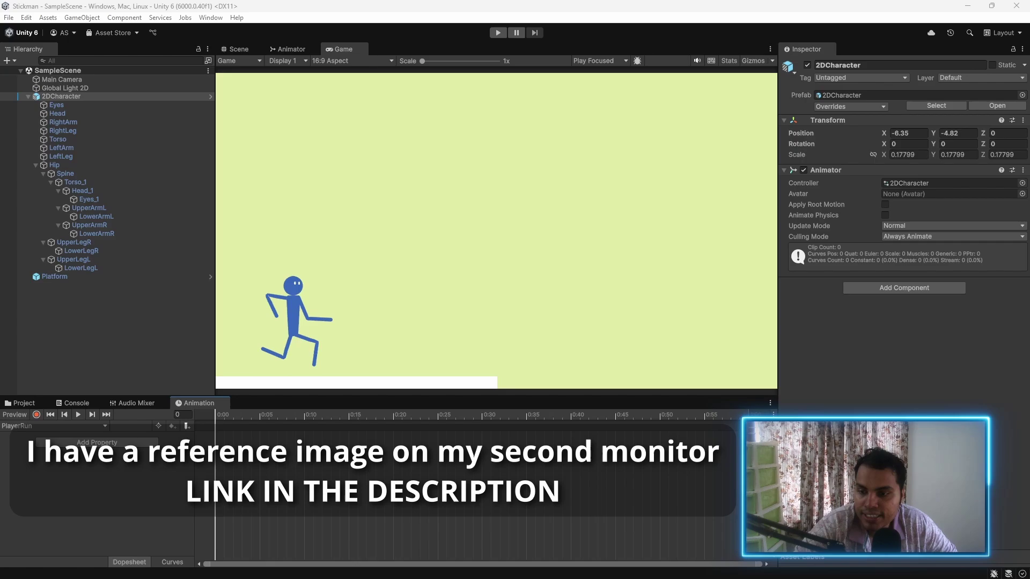
Step: Start recording PlayerRun in the Scene view and rotate both legs into the first running pose at frame 0
click(239, 49)
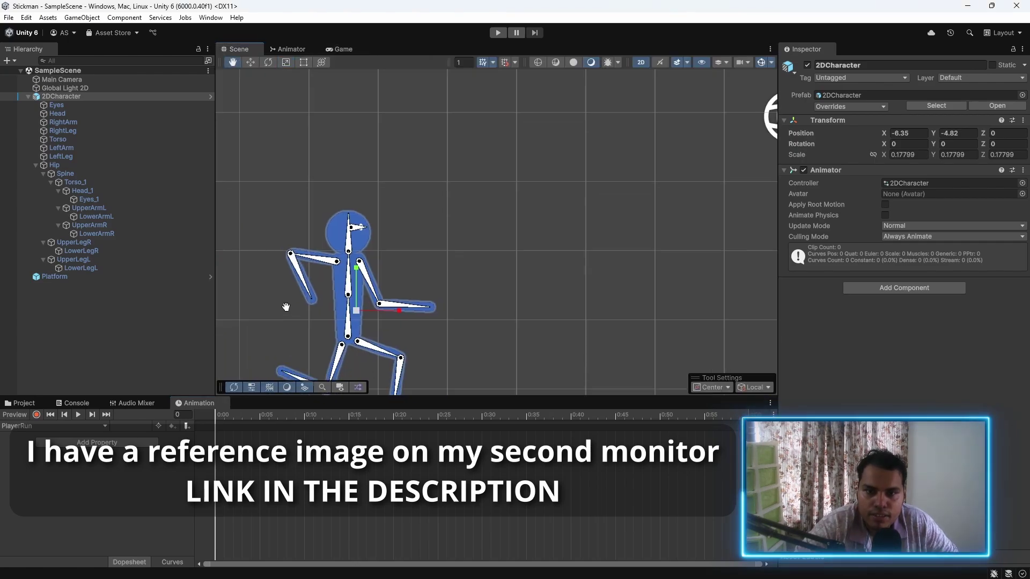
click(36, 414)
scroll(273, 375, up, 2)
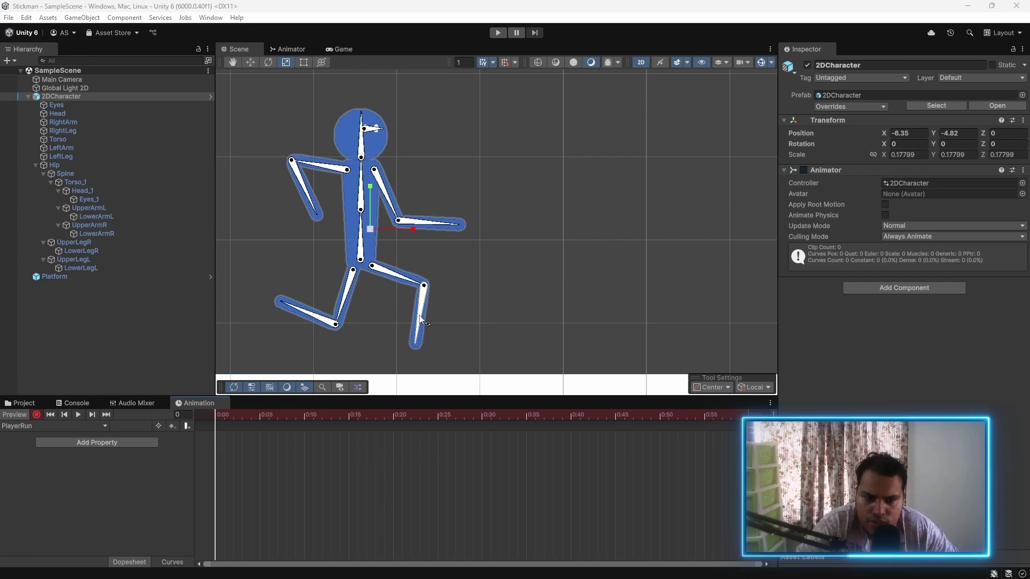
click(421, 322)
drag(420, 343, 456, 331)
drag(400, 274, 383, 328)
click(371, 284)
Step: Lean the spine forward and pose both arms at frame 0, rotating LowerArmR to about 52° and LowerArmL to about 96° on Z
drag(322, 167, 282, 222)
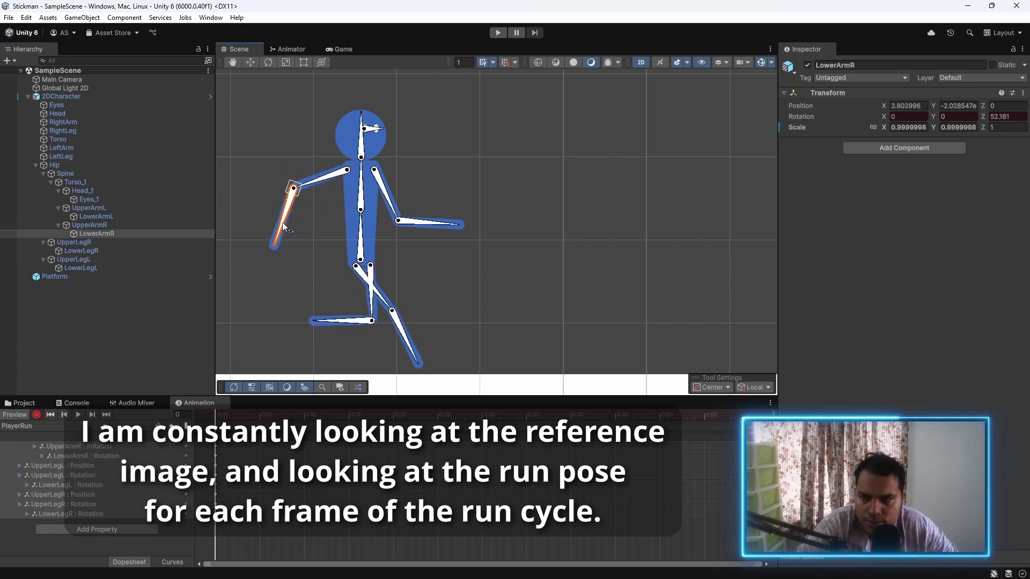
drag(378, 193, 429, 222)
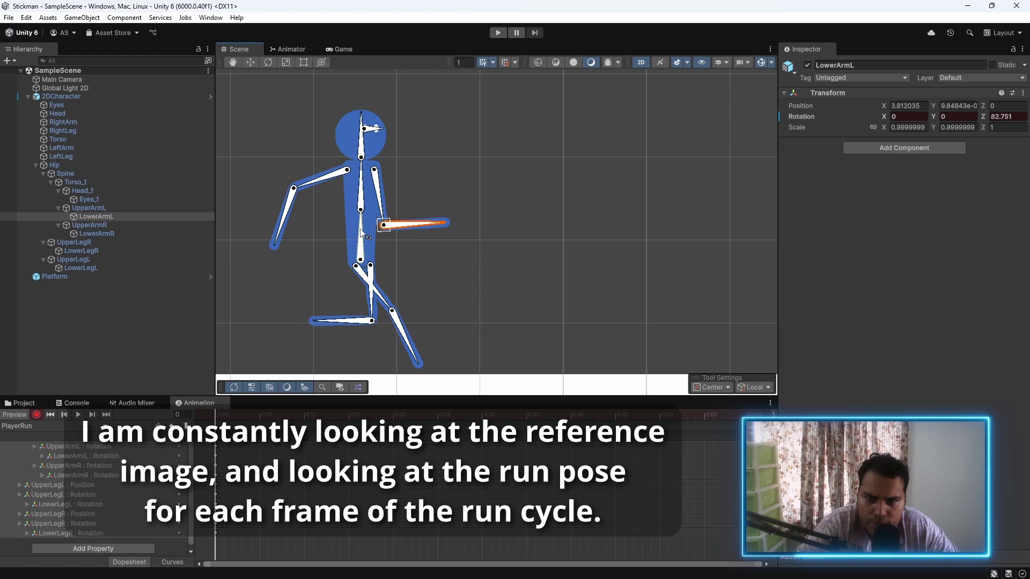
click(363, 235)
drag(363, 235, 429, 229)
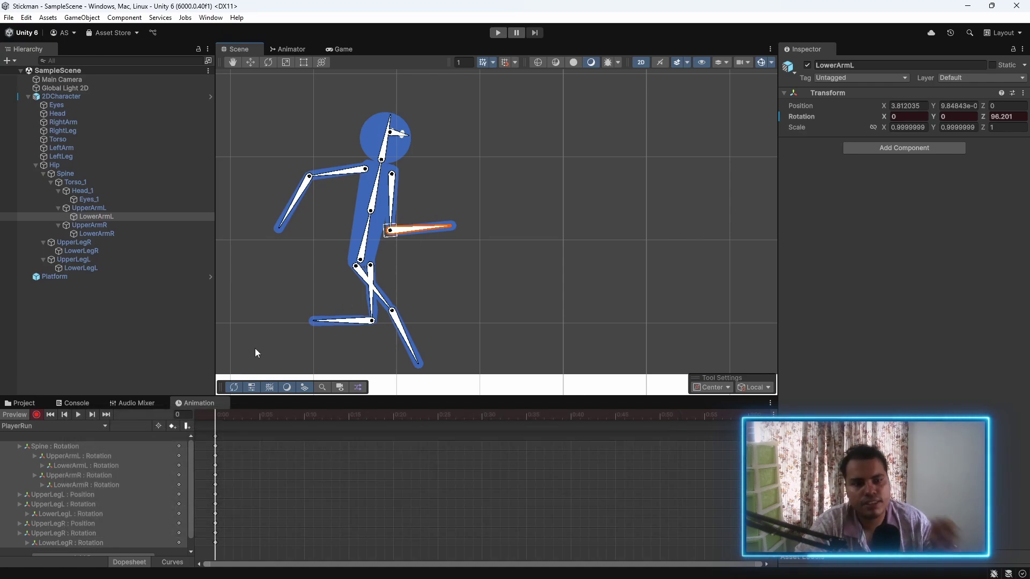
Step: Pose the arms and legs at frame 5, rotating UpperArmR to about 131° and UpperLegL to about -100° on Z
click(260, 416)
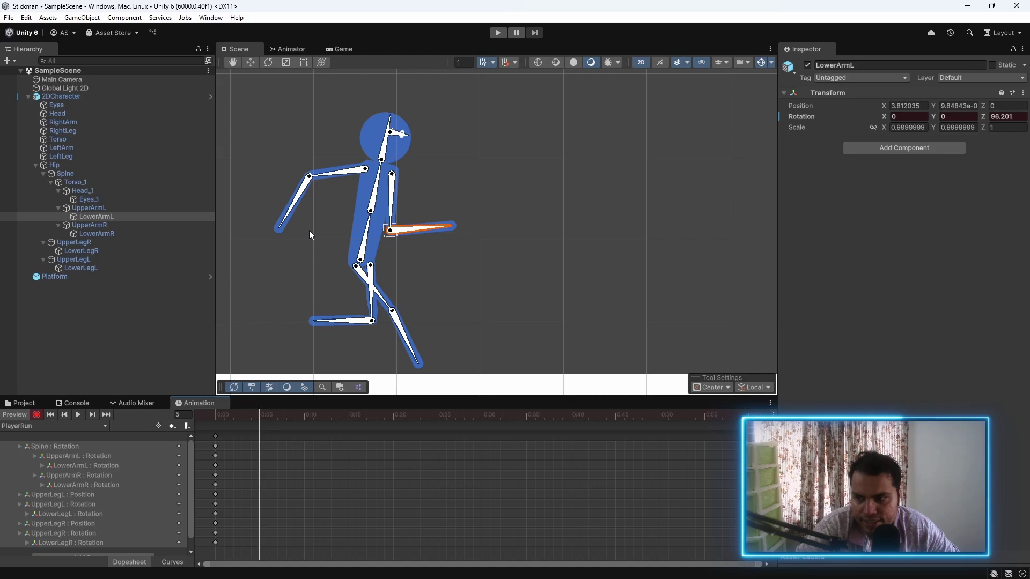
drag(330, 174, 339, 185)
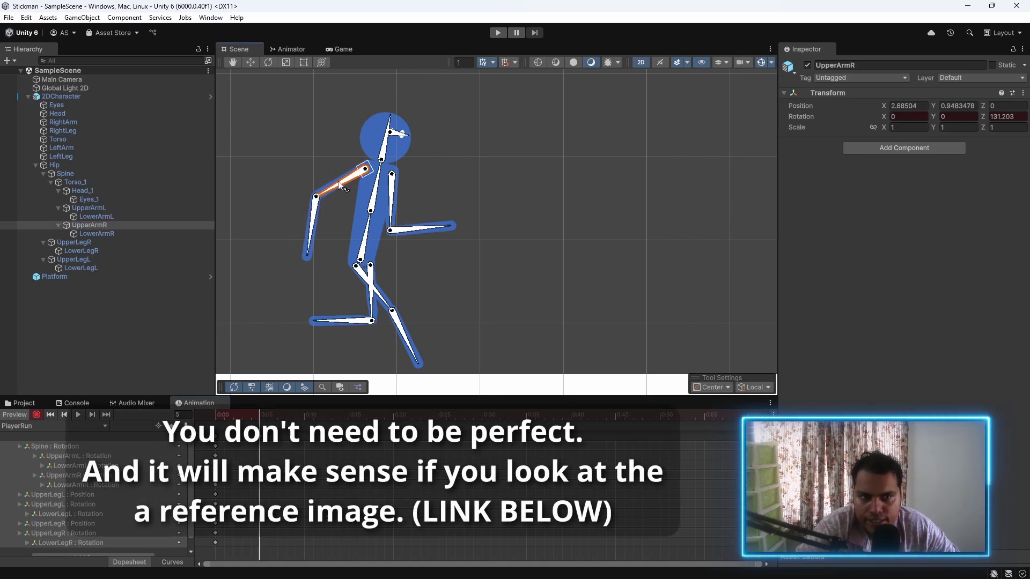
click(394, 205)
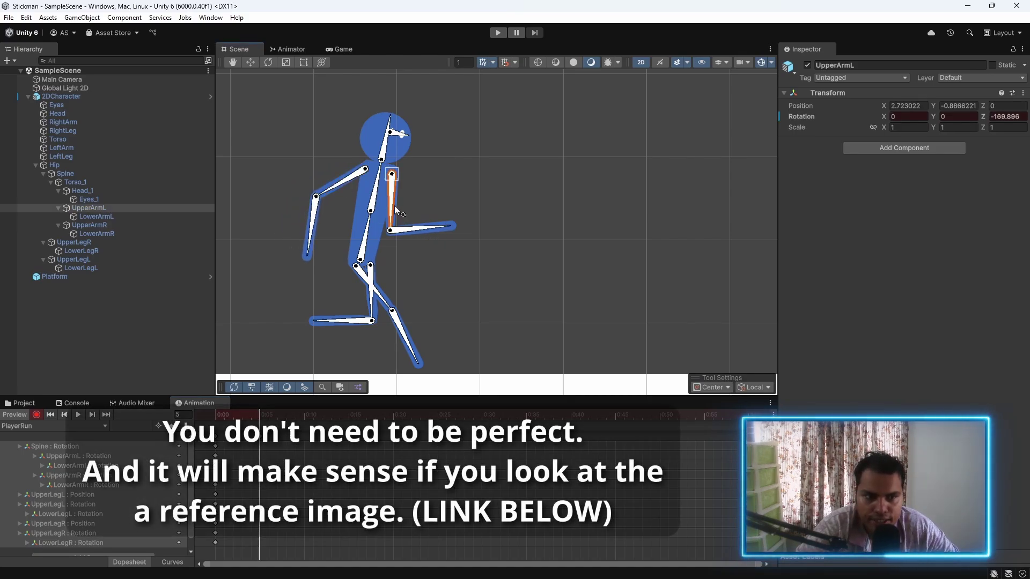
drag(420, 230, 419, 238)
drag(371, 304, 365, 307)
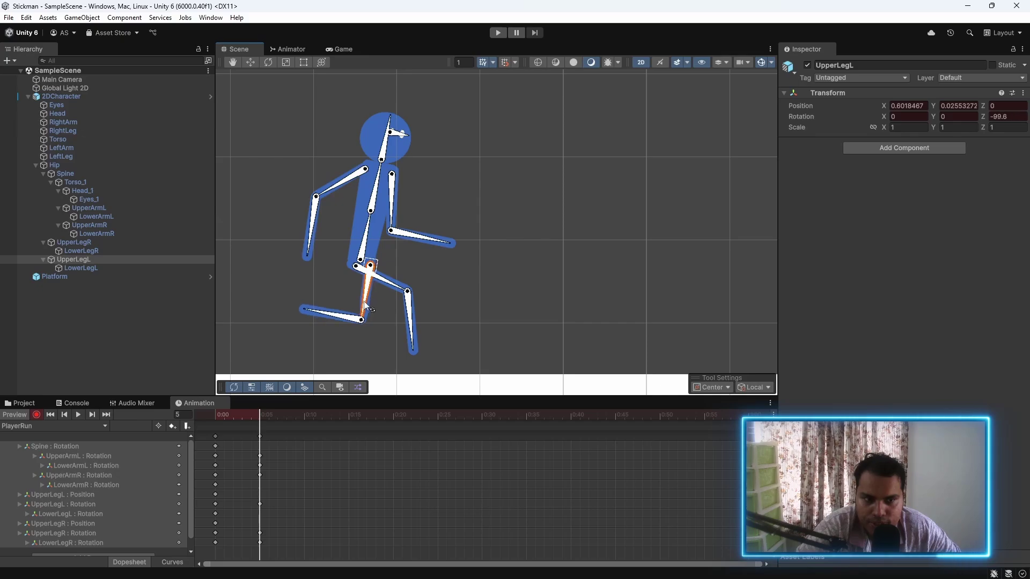
Step: Lower the Hip bone to Y position 7.24 at frame 5 so the front foot reaches the ground
click(85, 168)
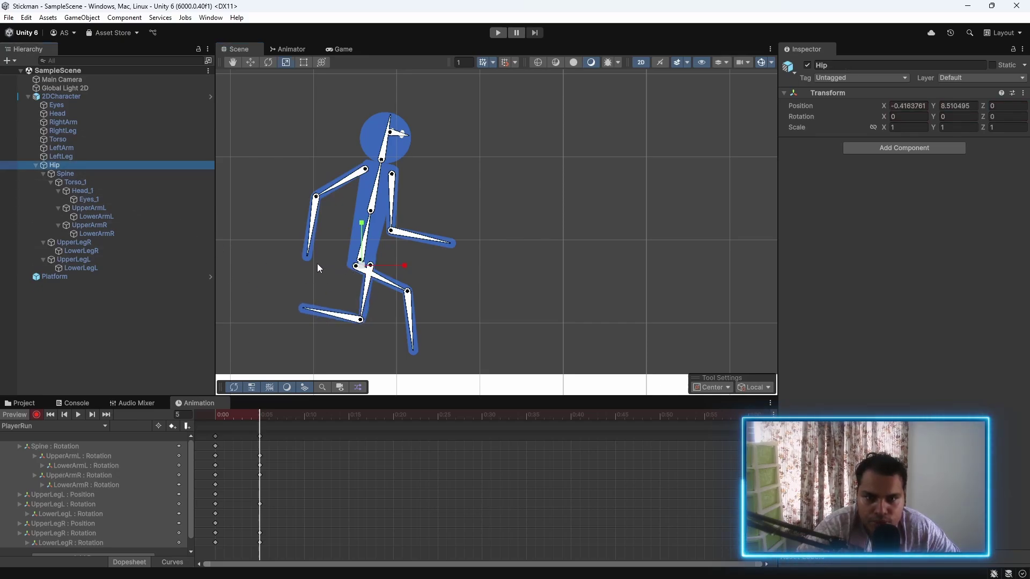
key(w)
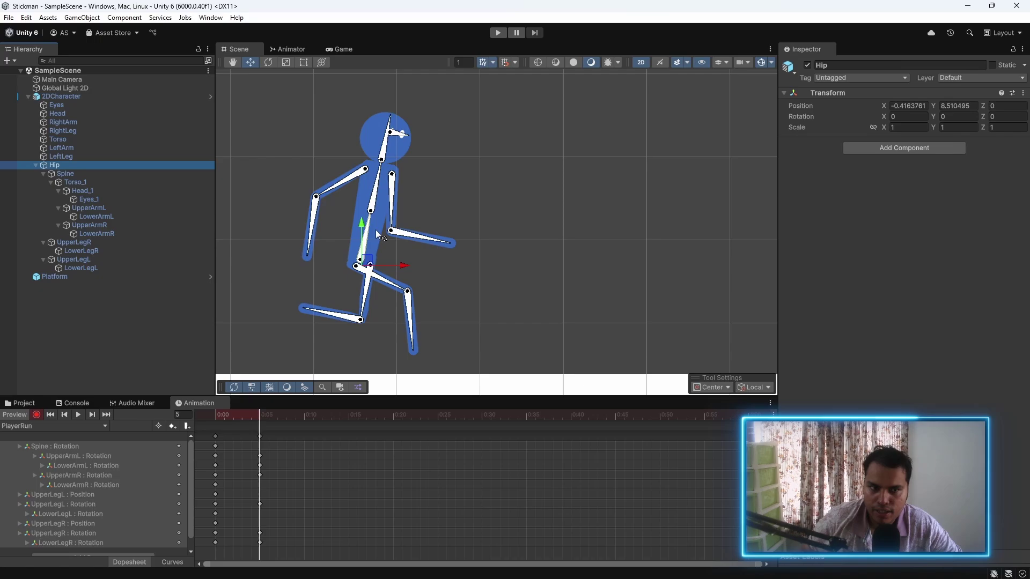
drag(362, 230, 363, 248)
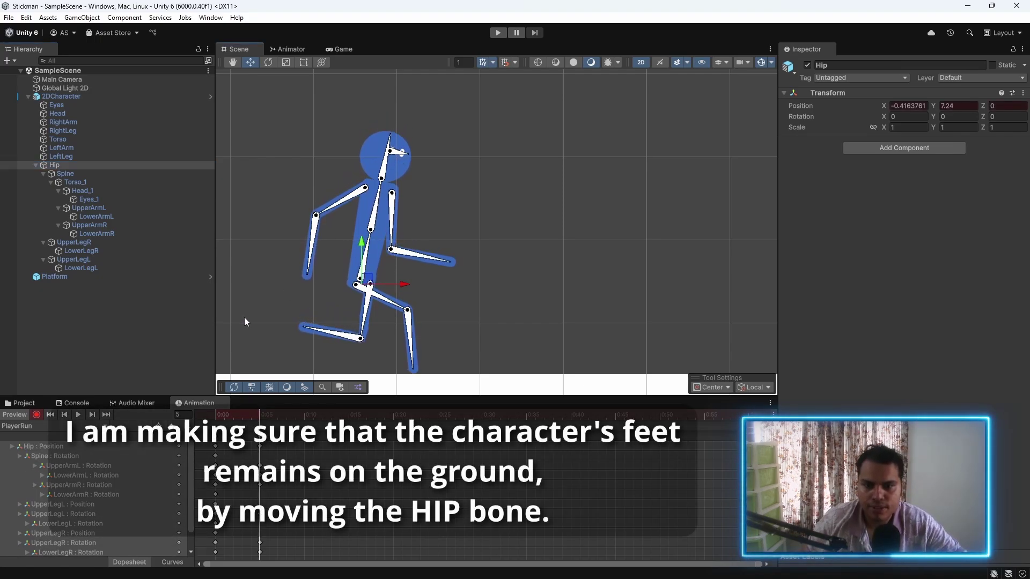
Step: Scrub from frame 1 to frame 5 to compare the two running poses, and resume recording at frame 5
click(224, 417)
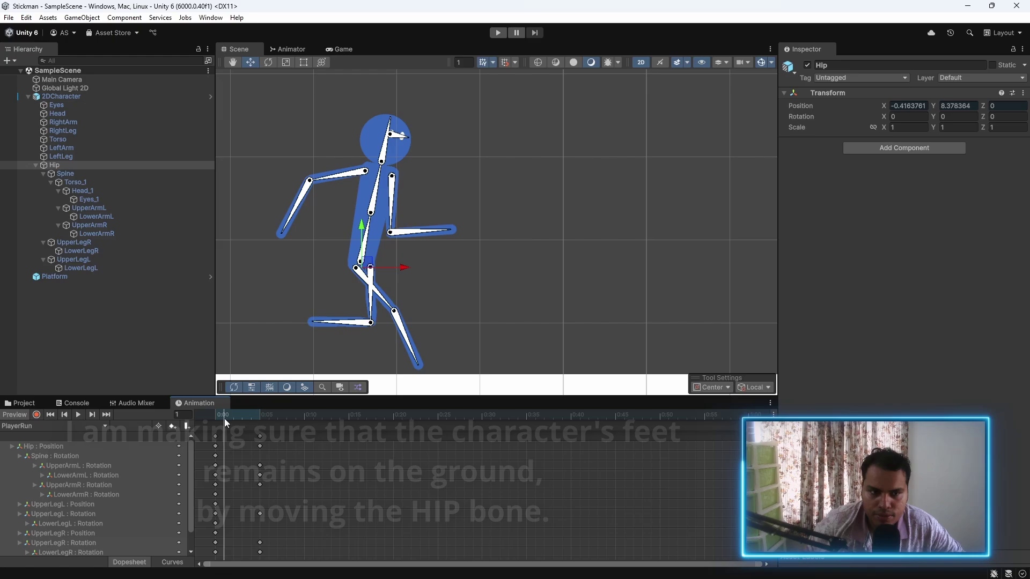
drag(224, 418, 260, 417)
click(37, 415)
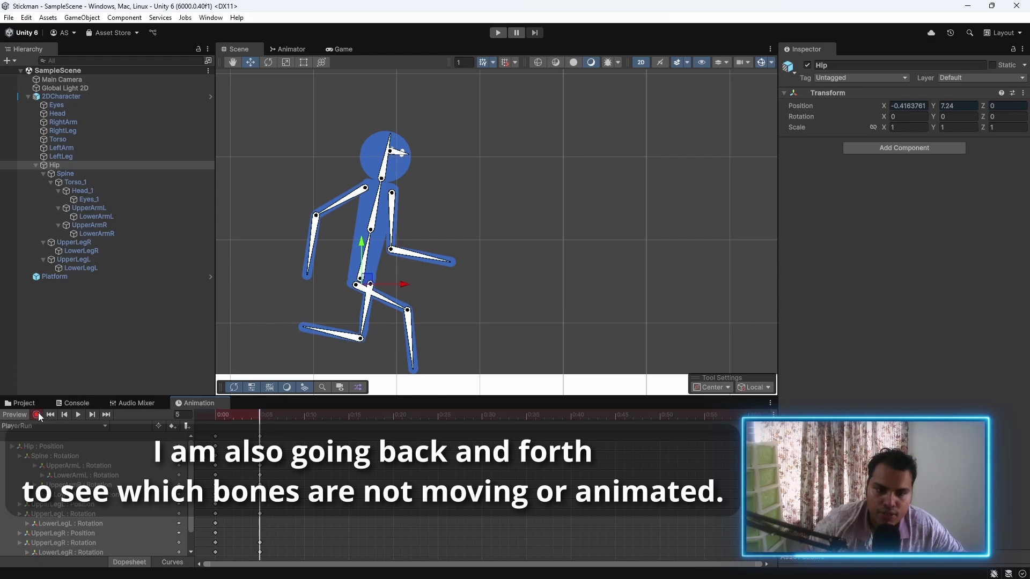
Step: Rotate LowerLegL to about -89° on Z at frame 5, and pose both legs at frame 10 with UpperLegL at about -73°
click(315, 331)
drag(315, 332, 317, 339)
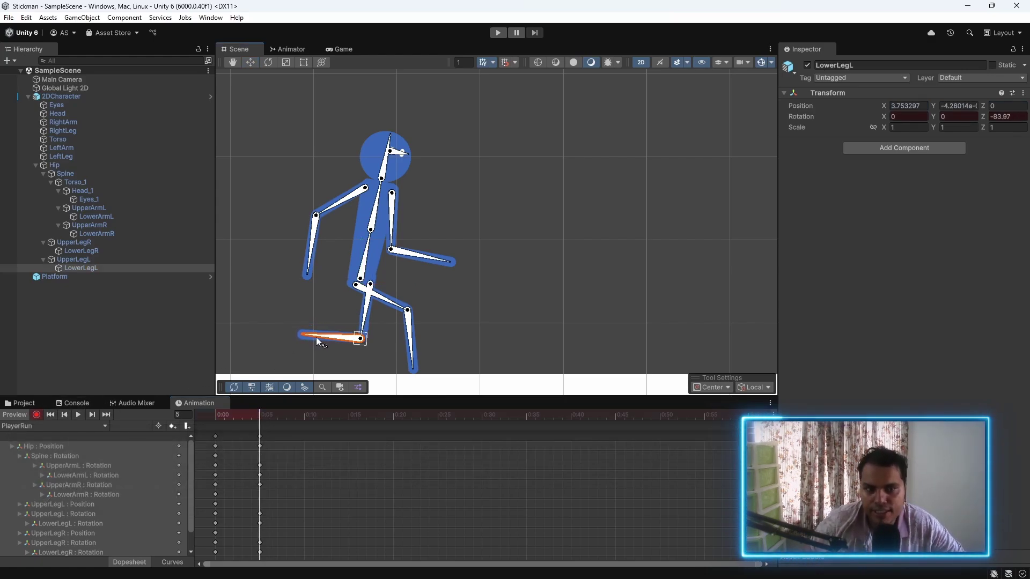
drag(259, 414, 301, 413)
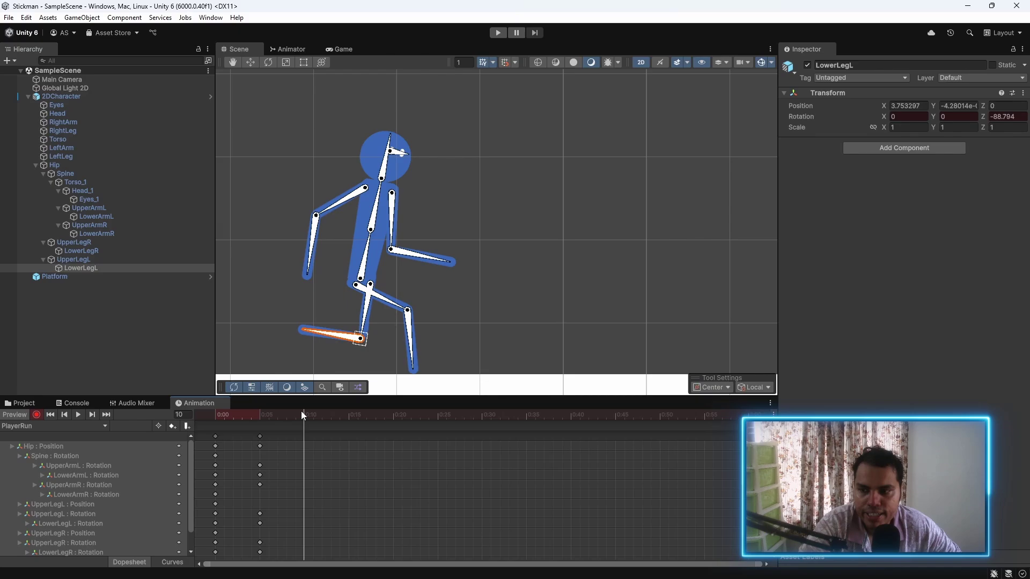
drag(366, 318, 356, 370)
drag(366, 308, 378, 307)
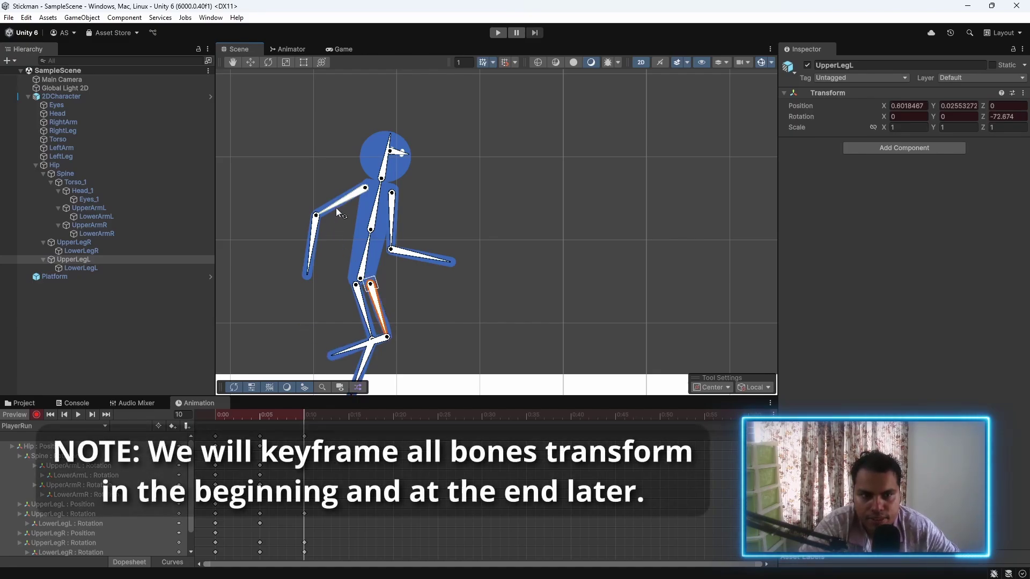
Step: Pose both arms at frame 10 with LowerArmR at about 32° and LowerArmL at about 44° on Z, and raise the Hip to Y 8.94
drag(338, 212, 343, 271)
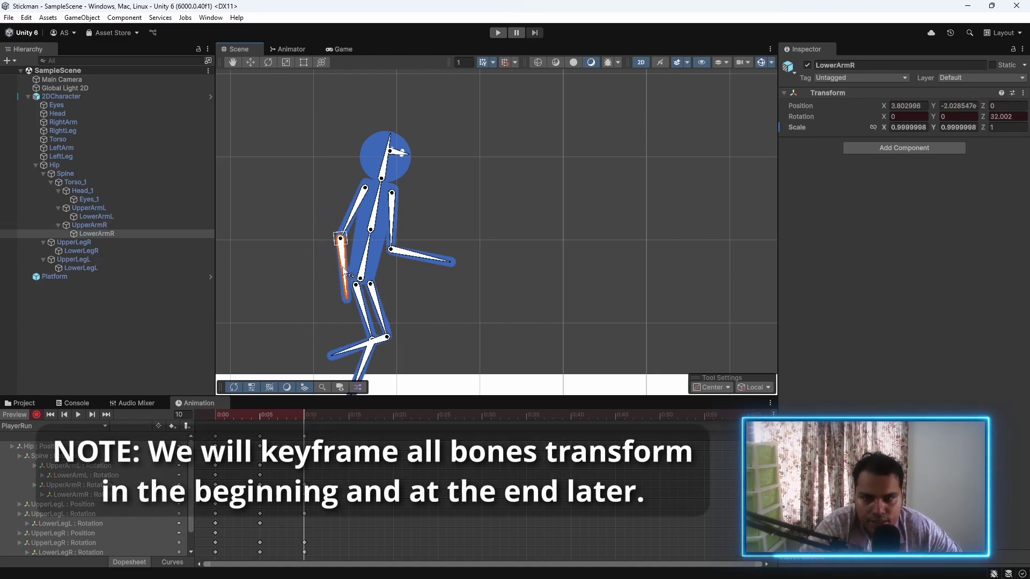
drag(437, 259, 402, 277)
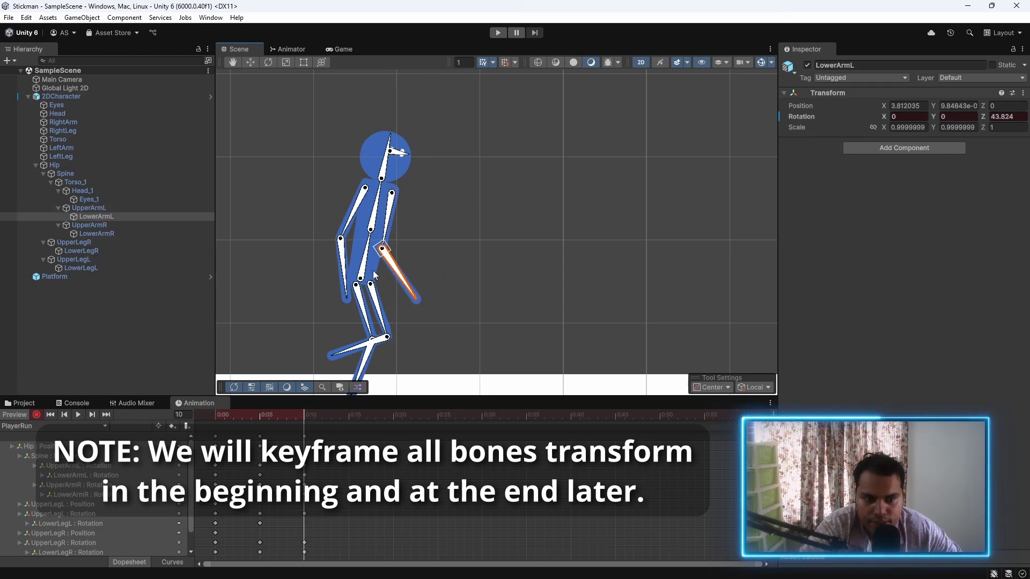
click(73, 166)
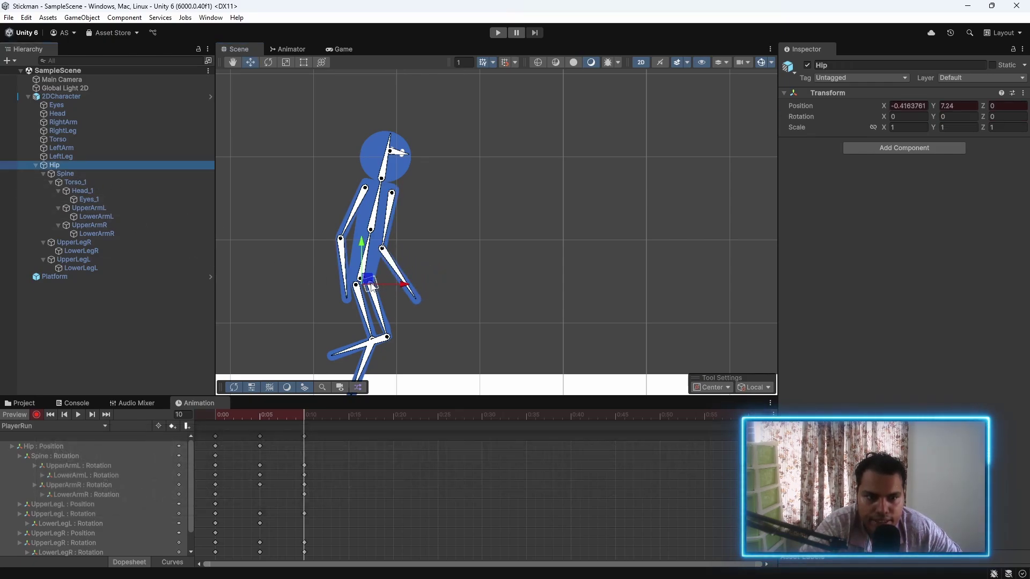
drag(361, 244, 360, 219)
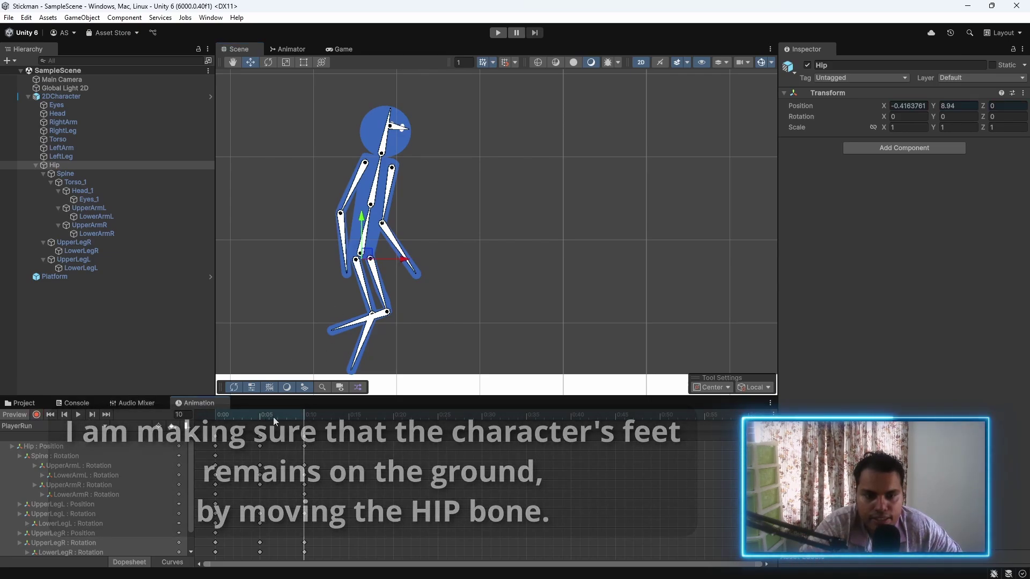
Step: Pose the legs and arms at frame 15 with UpperLegL at about -28° and LowerArmL at about 65° on Z, and lower the Hip to Y 8.69
drag(272, 416, 349, 415)
click(36, 415)
drag(367, 295, 404, 277)
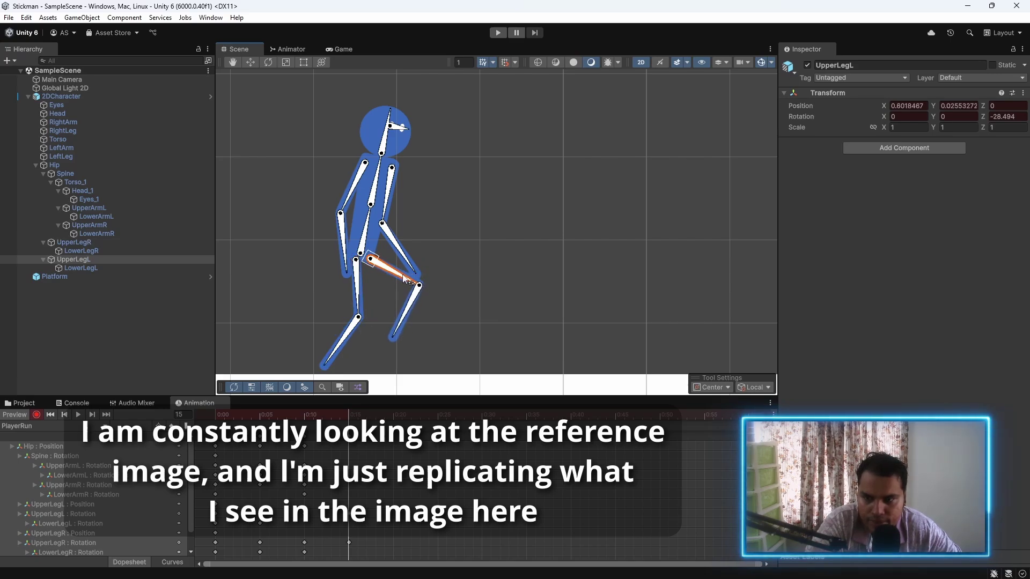
drag(350, 203, 370, 206)
mouse_move(378, 242)
mouse_down()
mouse_move(424, 221)
mouse_move(386, 193)
mouse_move(366, 238)
mouse_up()
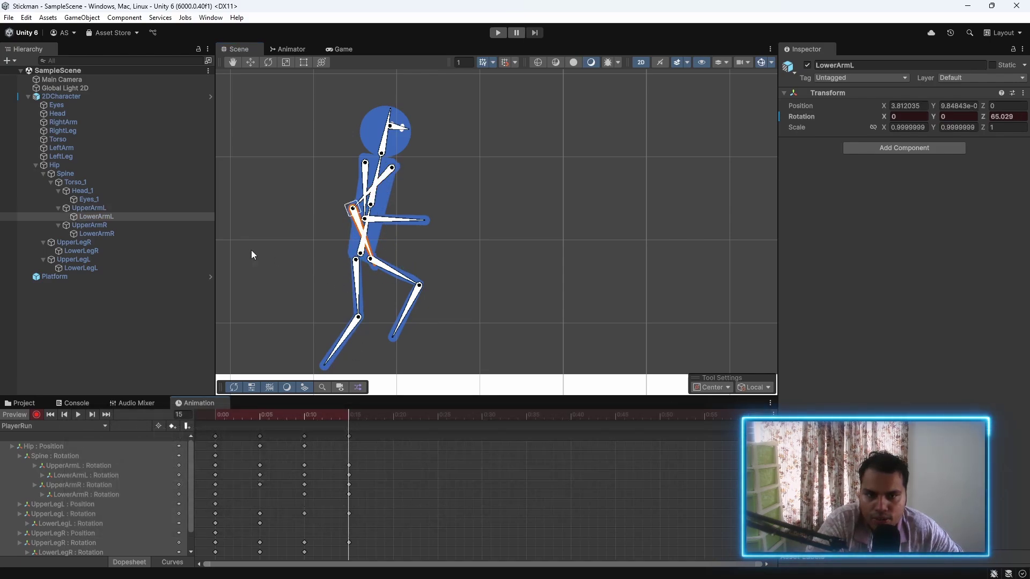
click(89, 166)
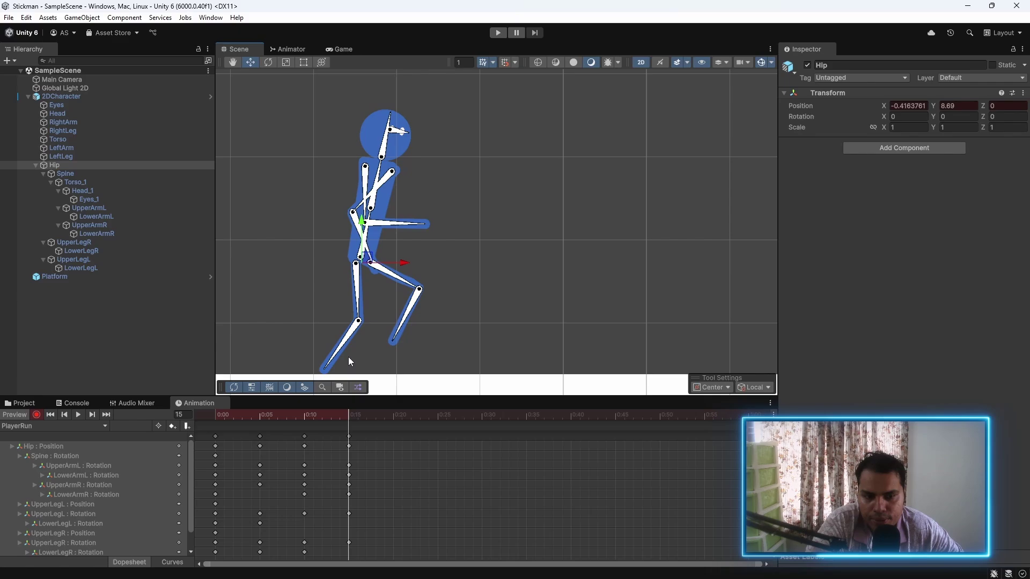
Step: Extend the right leg backward at frame 20, adjusting UpperLegR and rotating LowerLegR to about -16° on Z
drag(348, 414, 393, 414)
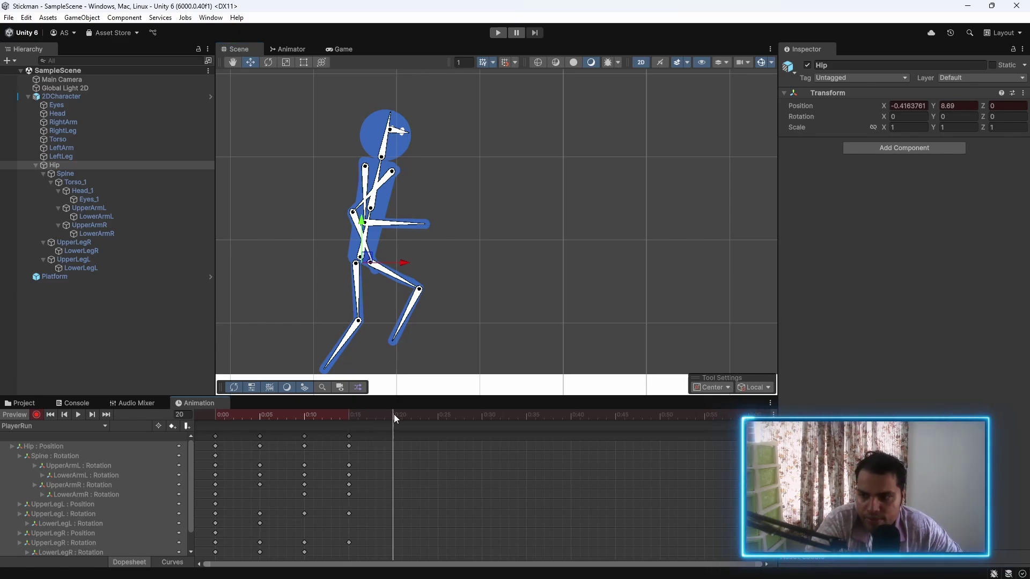
click(358, 293)
drag(358, 292, 349, 290)
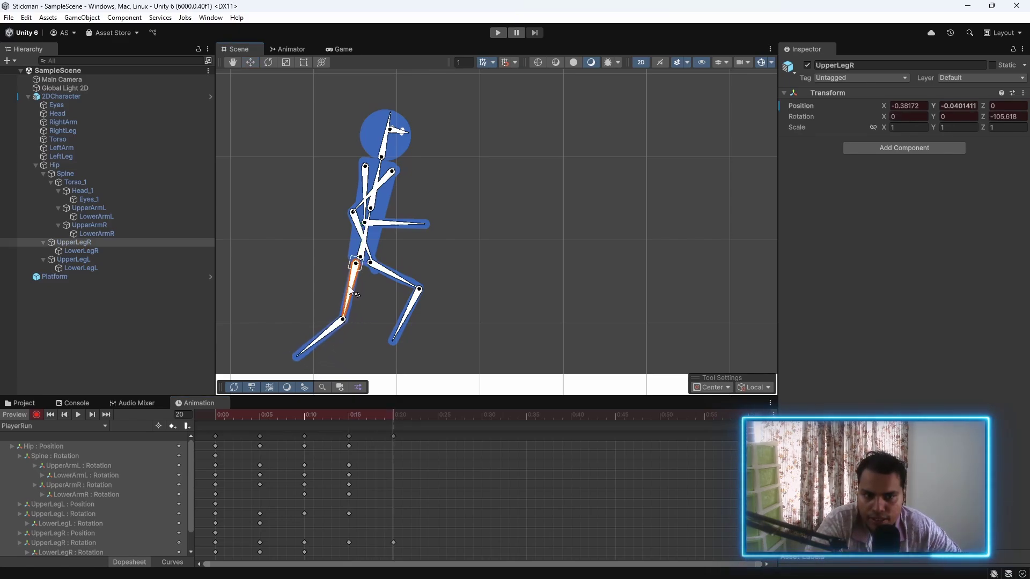
drag(317, 335, 325, 344)
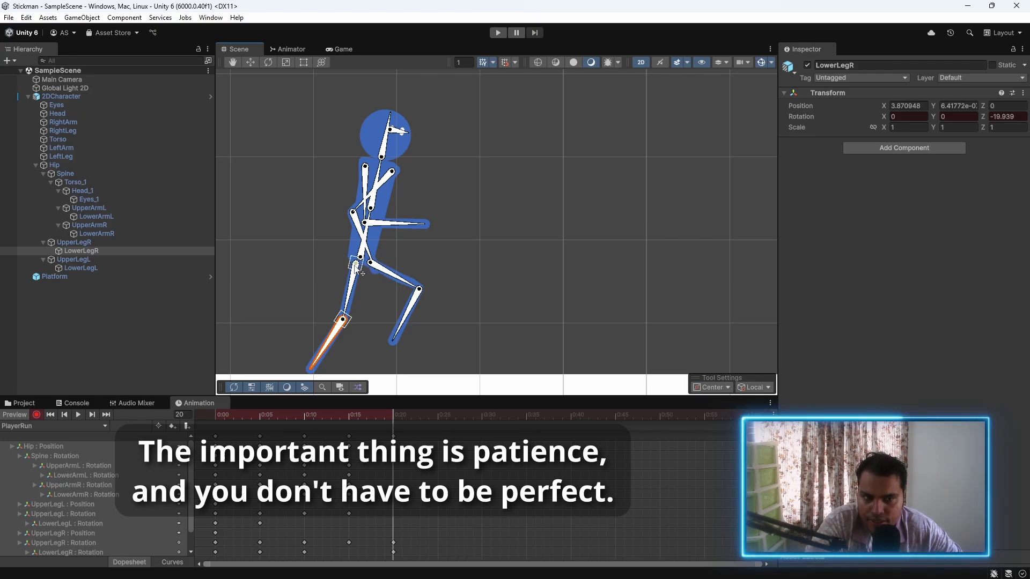
drag(347, 289, 346, 290)
drag(319, 342, 320, 345)
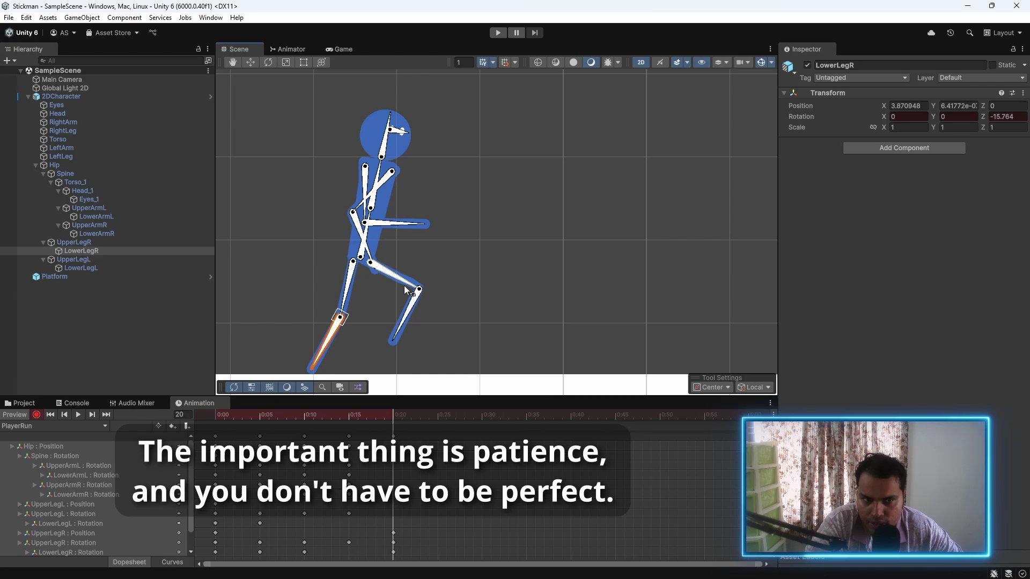
Step: Pose the left limbs at frame 20, rotating UpperLegL to about -15°, LowerLegL to about -70° and UpperArmL to about -236° on Z
drag(407, 286, 374, 269)
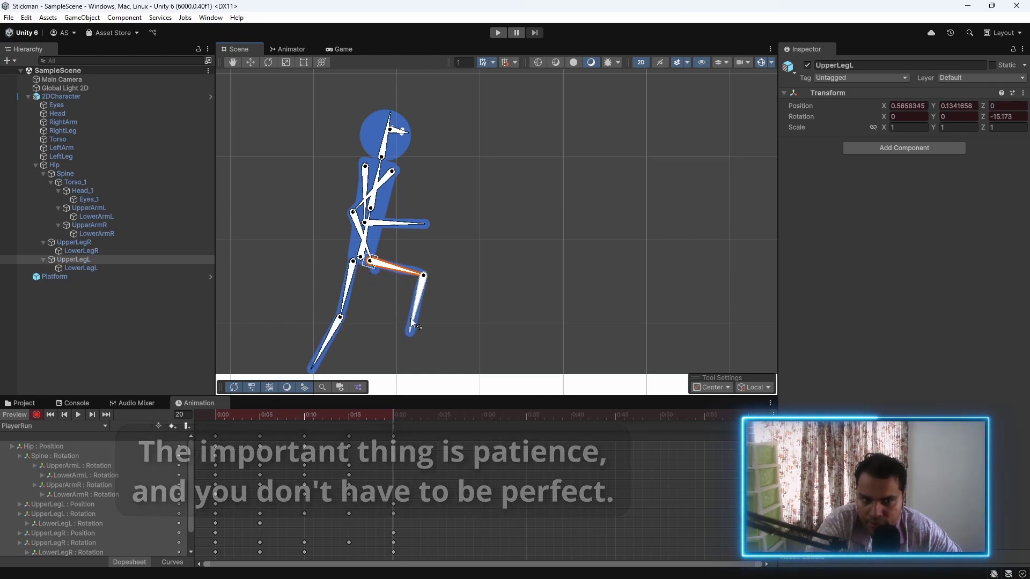
drag(410, 317, 427, 334)
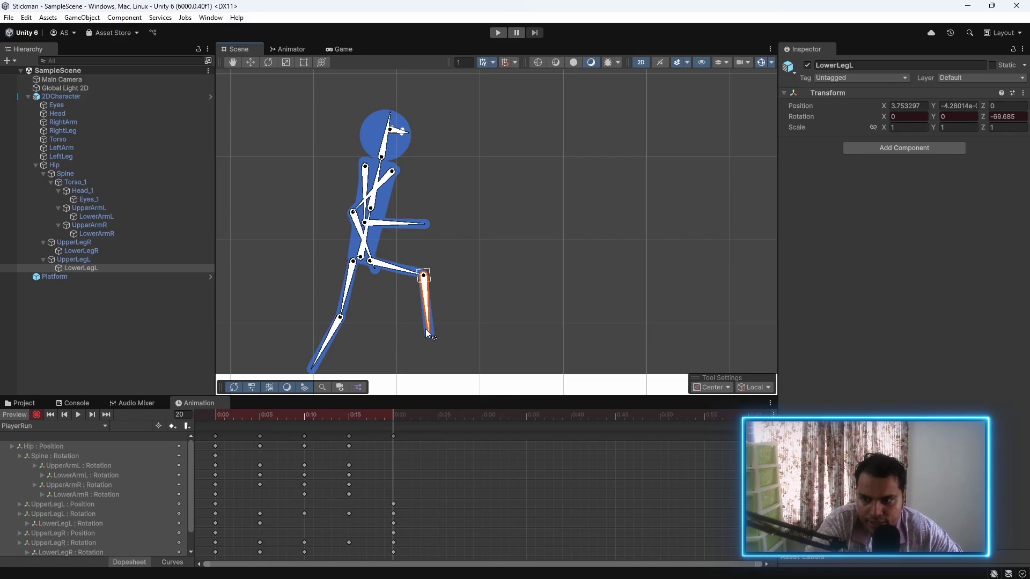
drag(383, 186, 378, 152)
scroll(398, 182, up, 5)
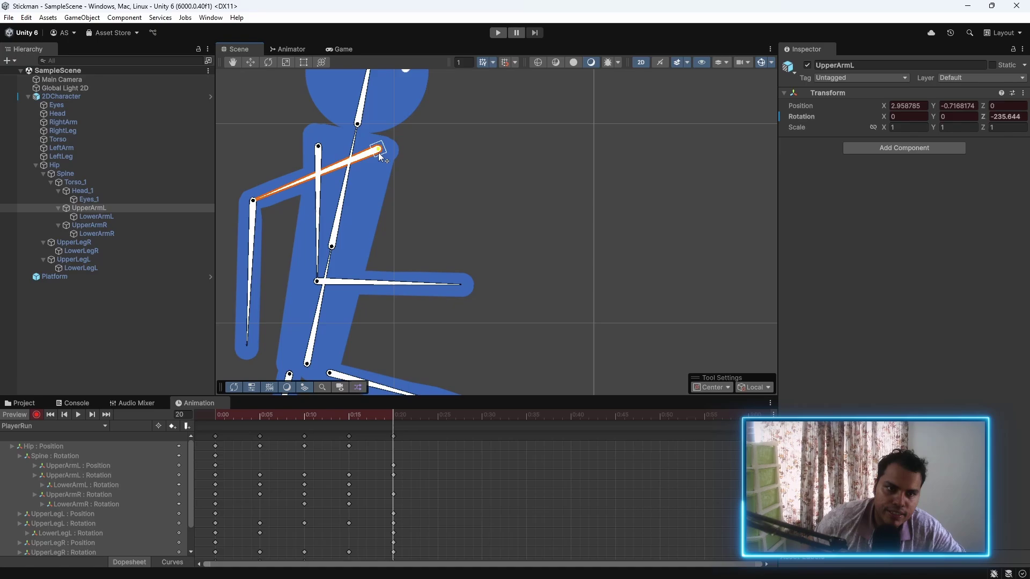
scroll(439, 218, down, 3)
Step: Spread both legs into a mid-air stride at frame 25, rotating LowerLegL to about -57° and LowerLegR to about -38° on Z
click(436, 417)
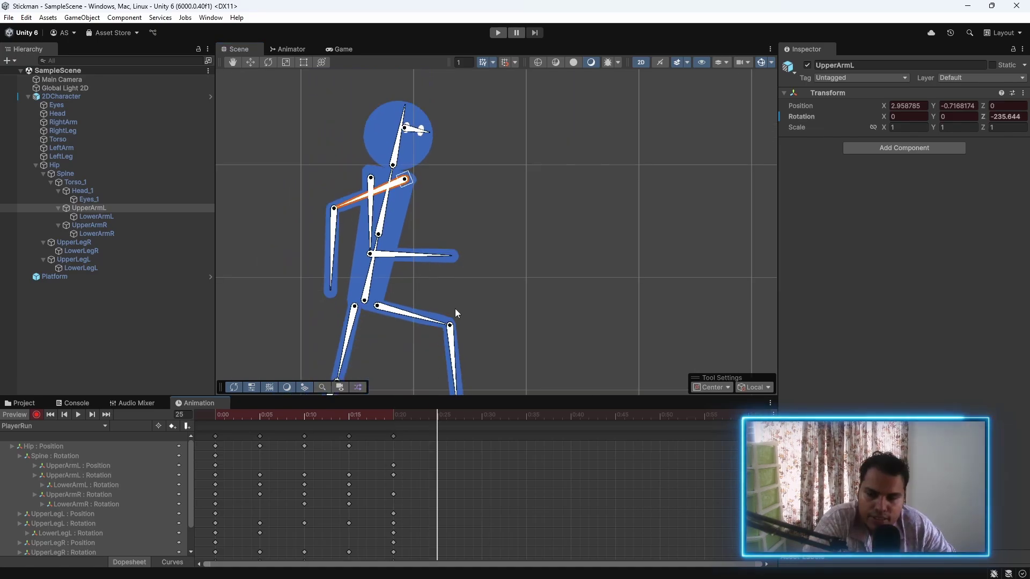
scroll(455, 307, down, 2)
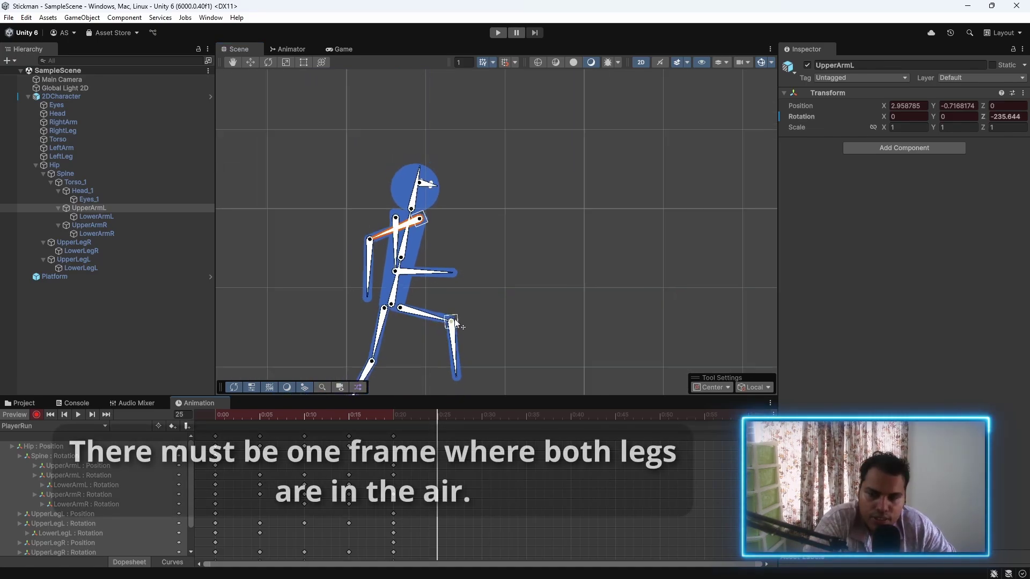
click(417, 315)
drag(450, 343, 459, 343)
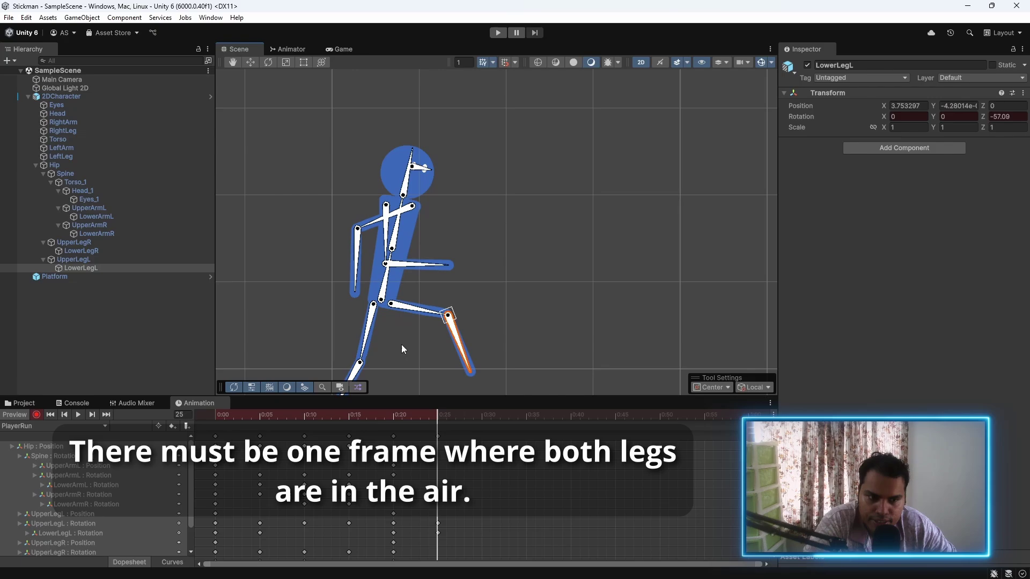
middle_drag(403, 349, 430, 314)
click(391, 308)
drag(391, 309, 327, 343)
click(363, 336)
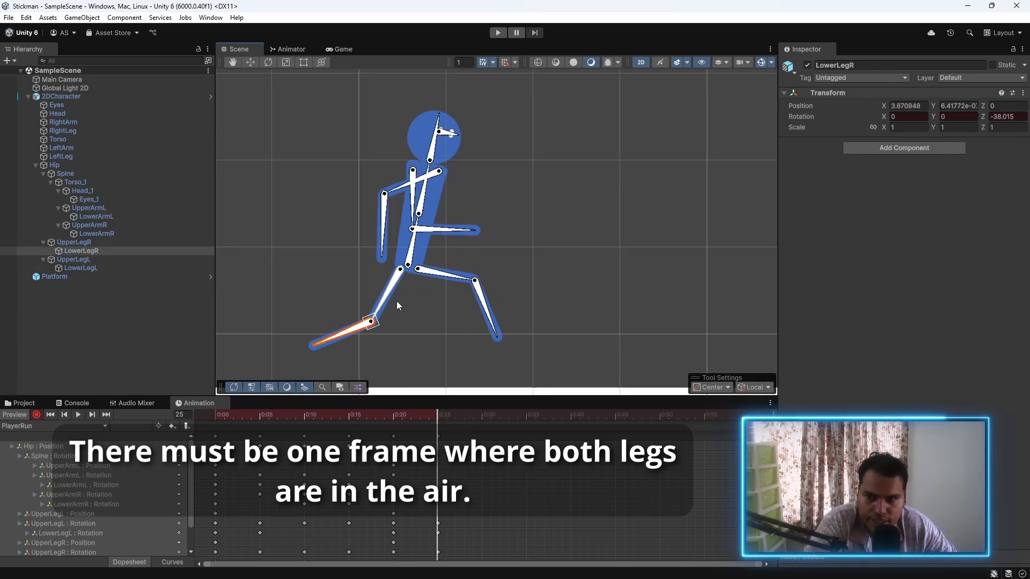
Step: Swing both arms further at frame 25, rotating UpperArmR to about 207° and LowerArmR to about 71° on Z
scroll(418, 304, up, 2)
middle_drag(437, 311, 428, 349)
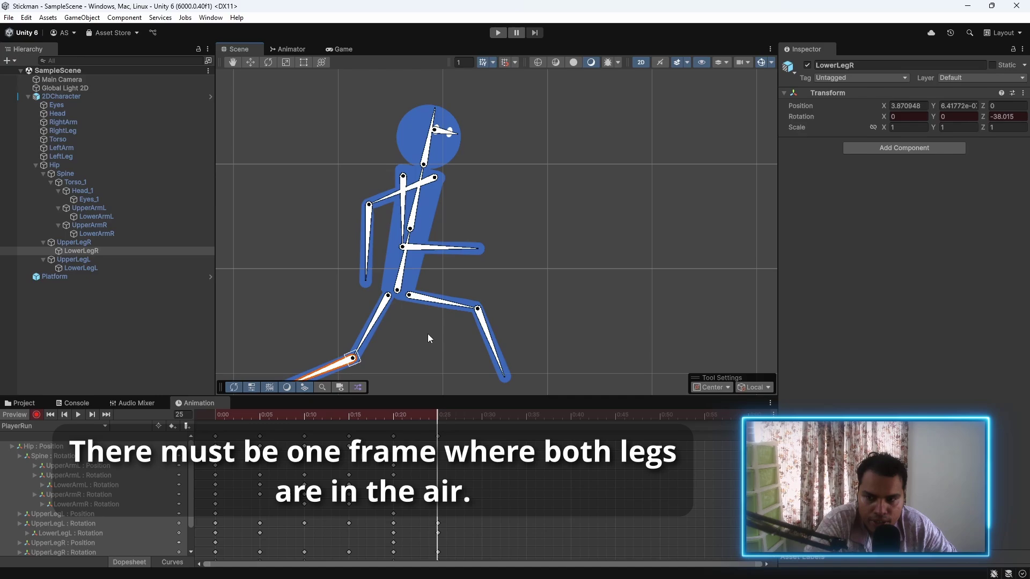
drag(406, 217, 387, 196)
drag(453, 236, 465, 243)
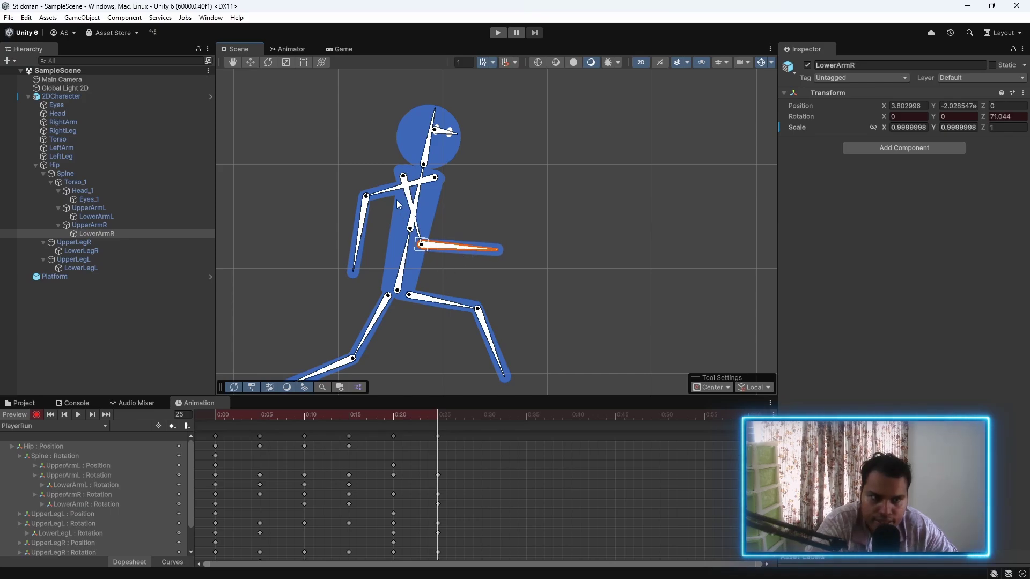
scroll(397, 200, up, 3)
click(411, 166)
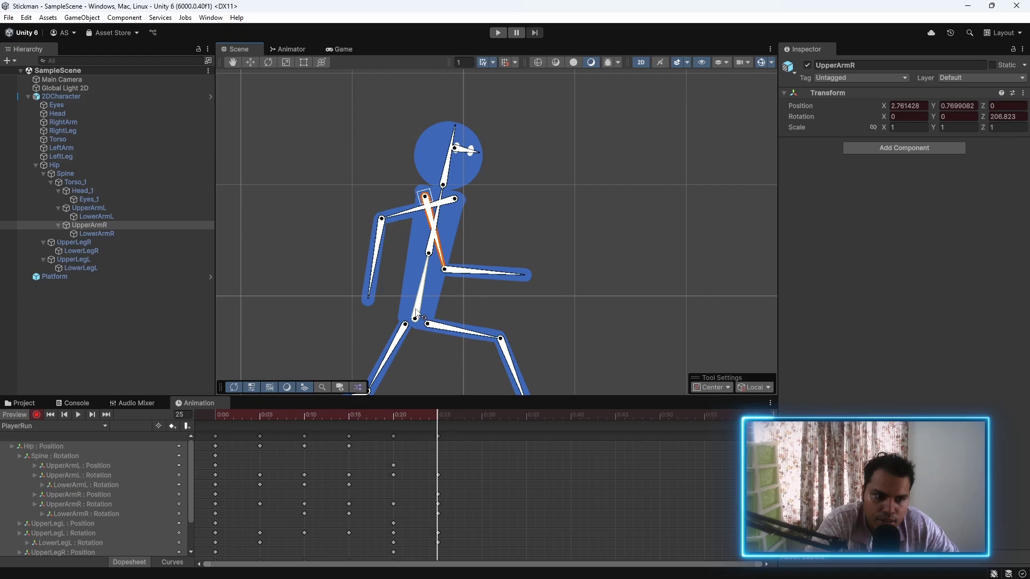
Step: Adjust UpperLegR's joint position and rotation to about -119° on Z at frame 25, and lower the Hip bone to Y 8.28
scroll(429, 252, down, 1)
click(404, 322)
drag(403, 323, 409, 322)
scroll(437, 346, down, 2)
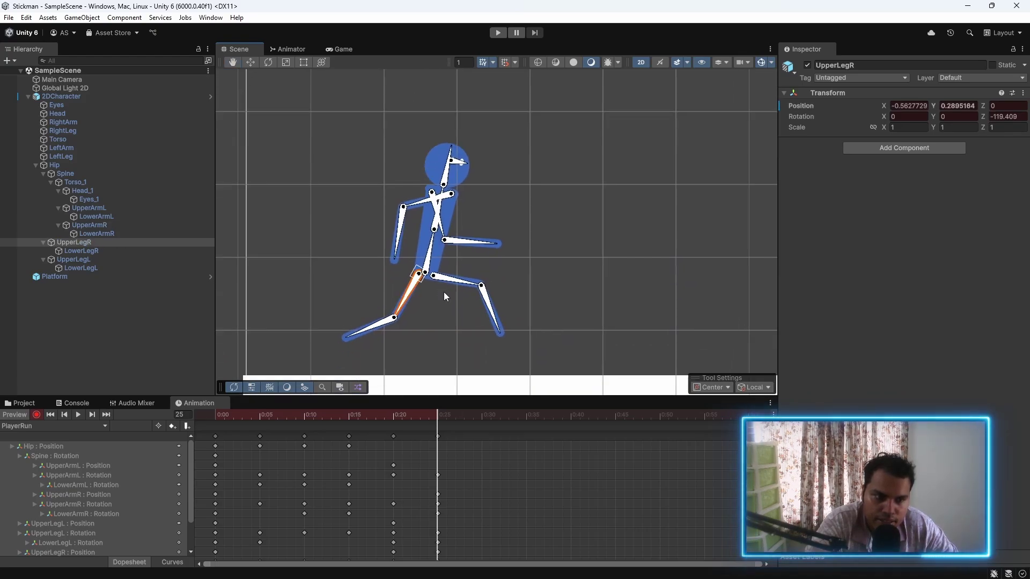
click(95, 166)
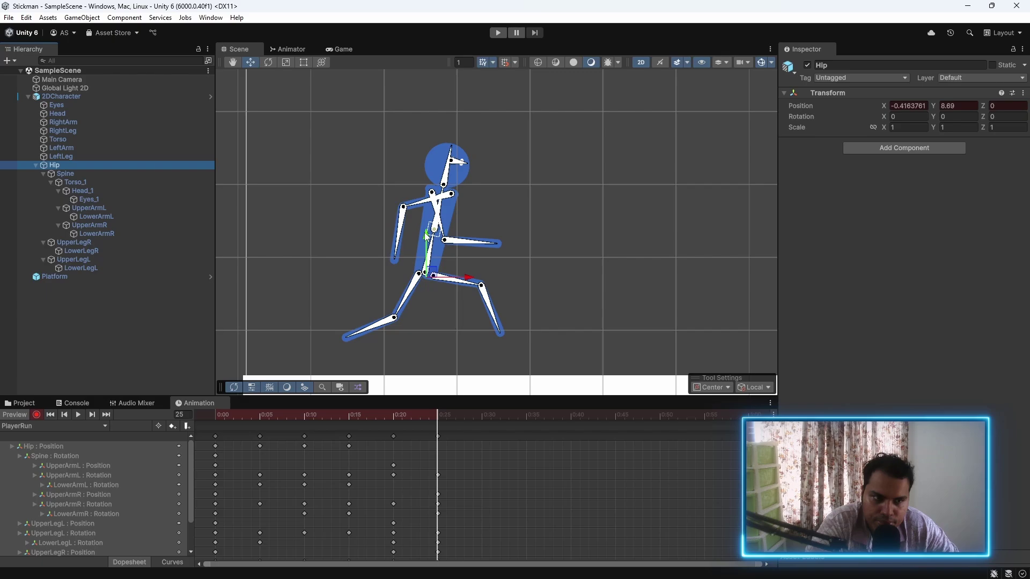
drag(426, 236, 416, 248)
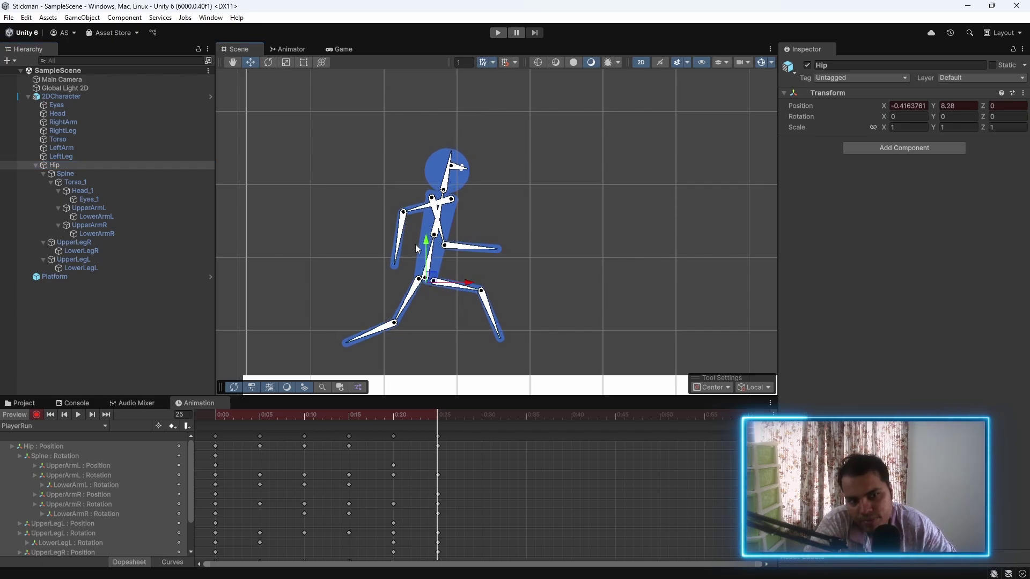
Step: Pose the legs and arms at frame 30 with the left foot on the ground, rotating UpperLegL to about -53° and UpperArmL to about -259° on Z
click(481, 417)
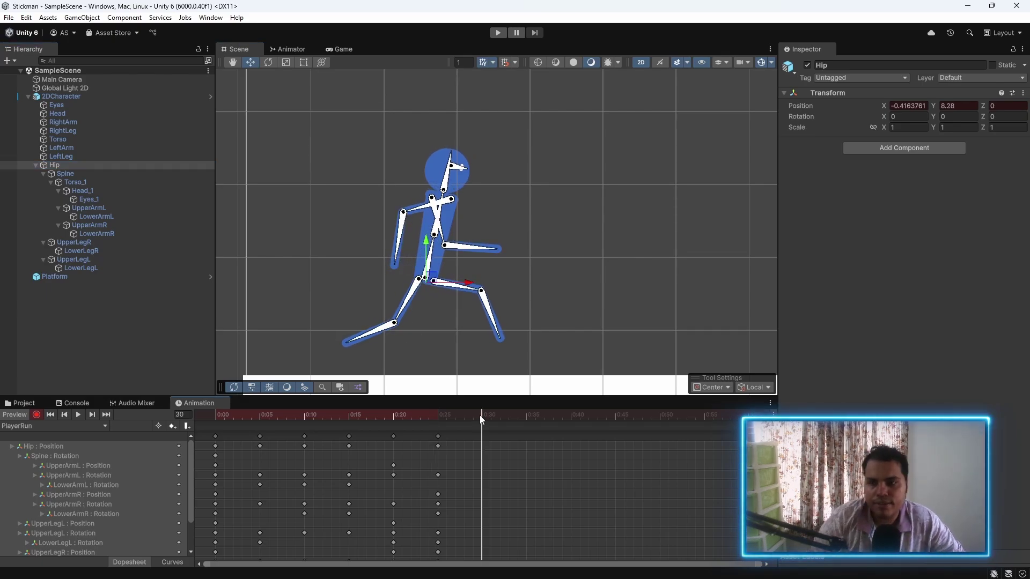
drag(368, 332, 373, 326)
drag(454, 290, 471, 342)
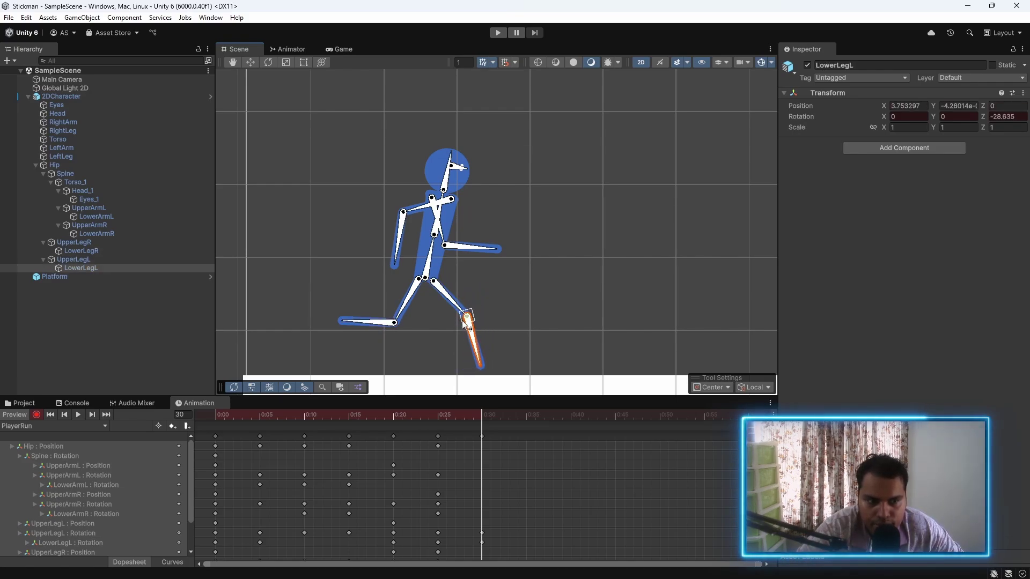
mouse_move(451, 304)
mouse_down()
mouse_move(446, 316)
mouse_move(453, 311)
mouse_up()
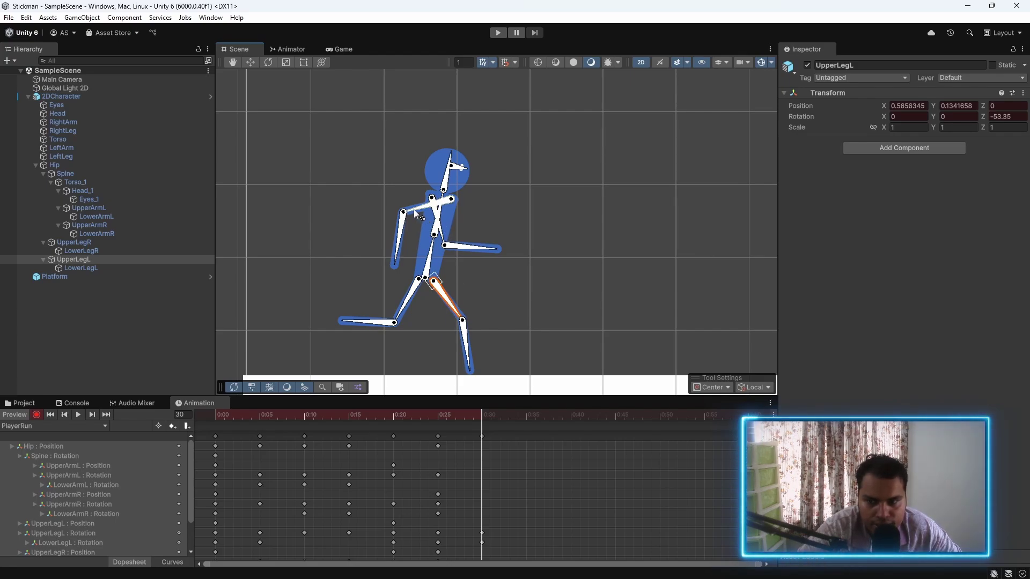
drag(418, 215, 443, 237)
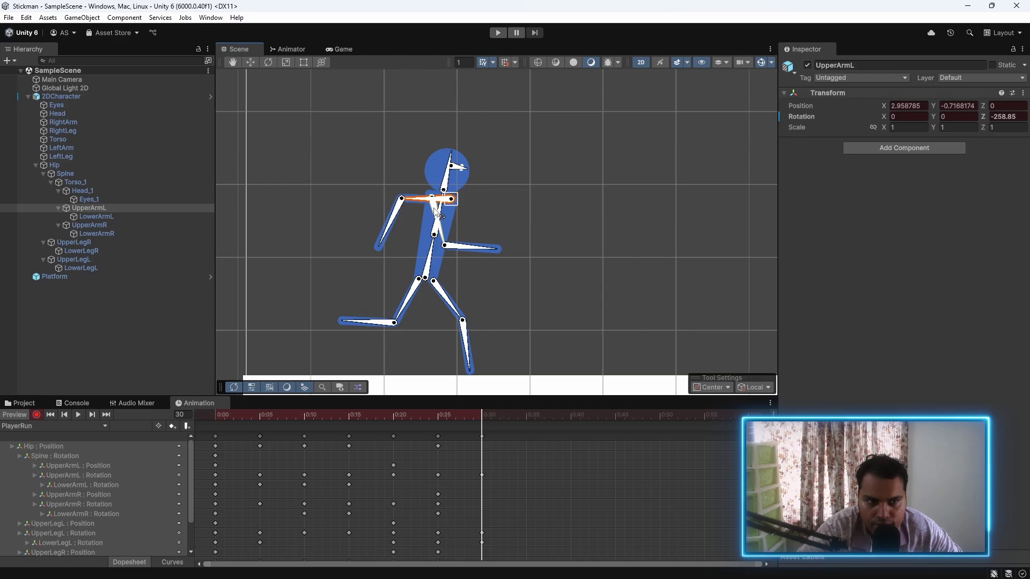
click(438, 214)
Step: Play back the PlayerRun clip, check it in the Game view, and return to the Scene view at frame 30
click(223, 414)
click(77, 414)
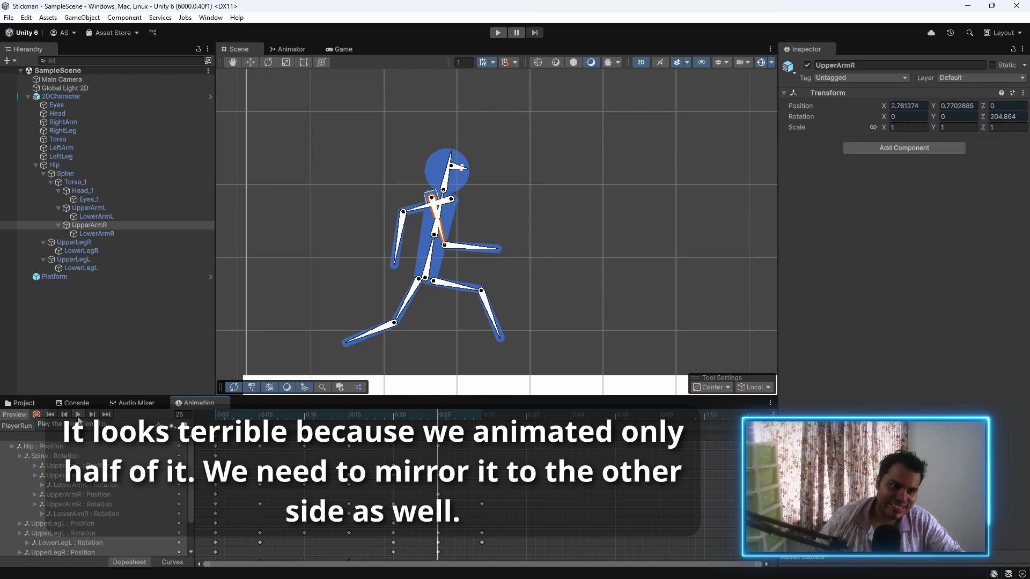
click(341, 49)
click(483, 417)
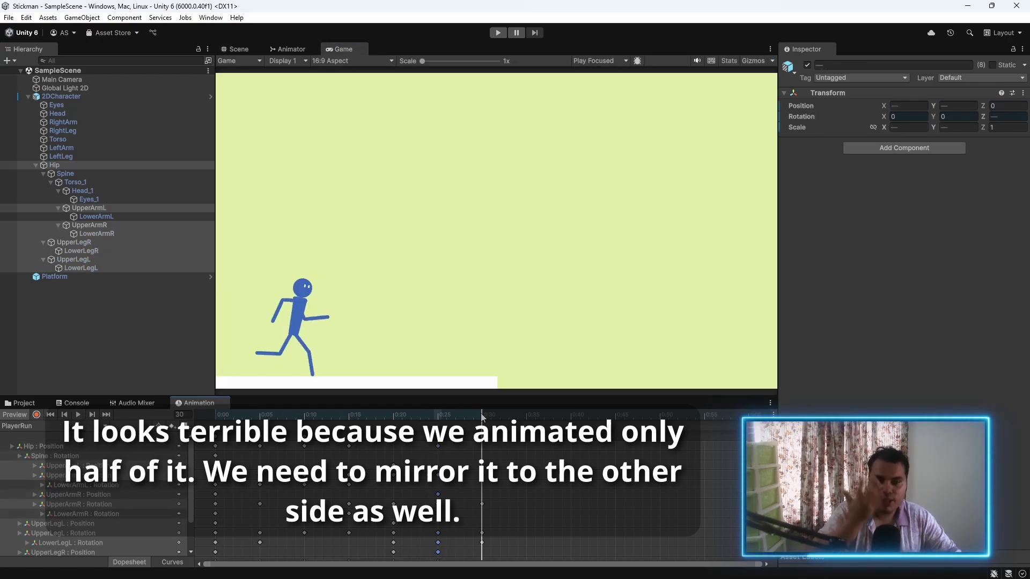
click(237, 50)
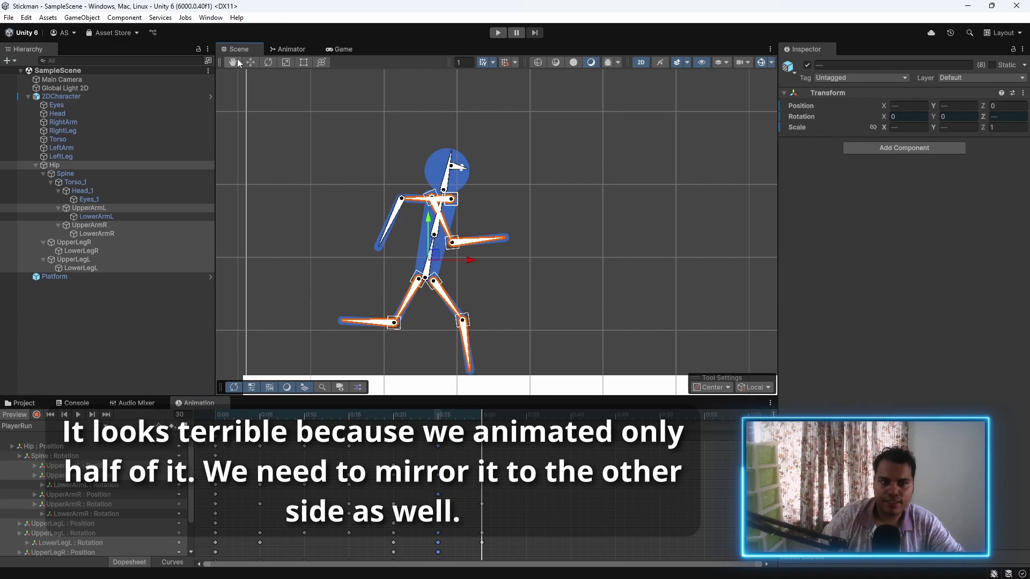
Step: Refine the frame 30 pose by bending both lower legs further, LowerLegR to about -78°, and rotating UpperArmR to about 204° on Z
click(464, 343)
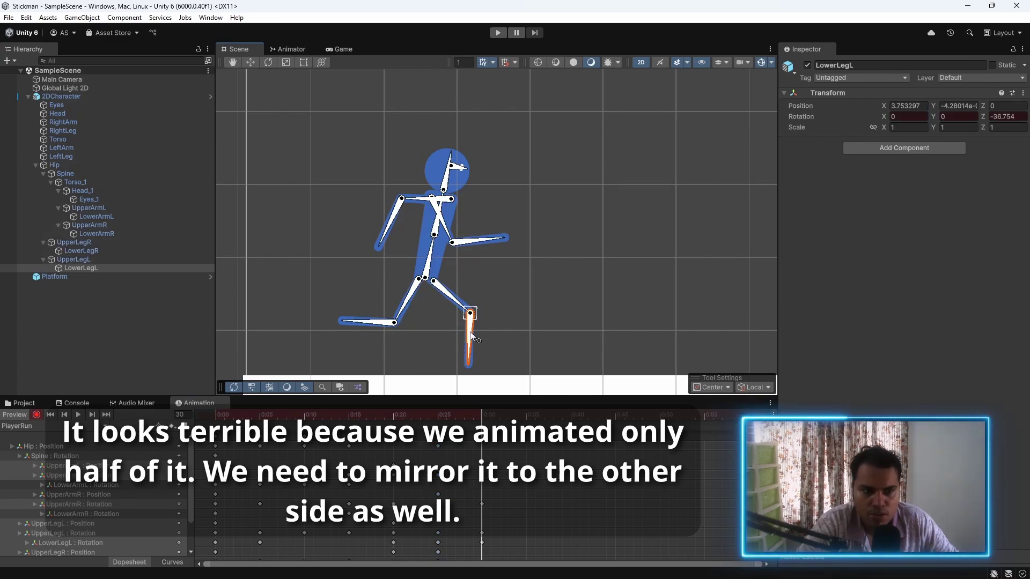
drag(363, 321, 365, 316)
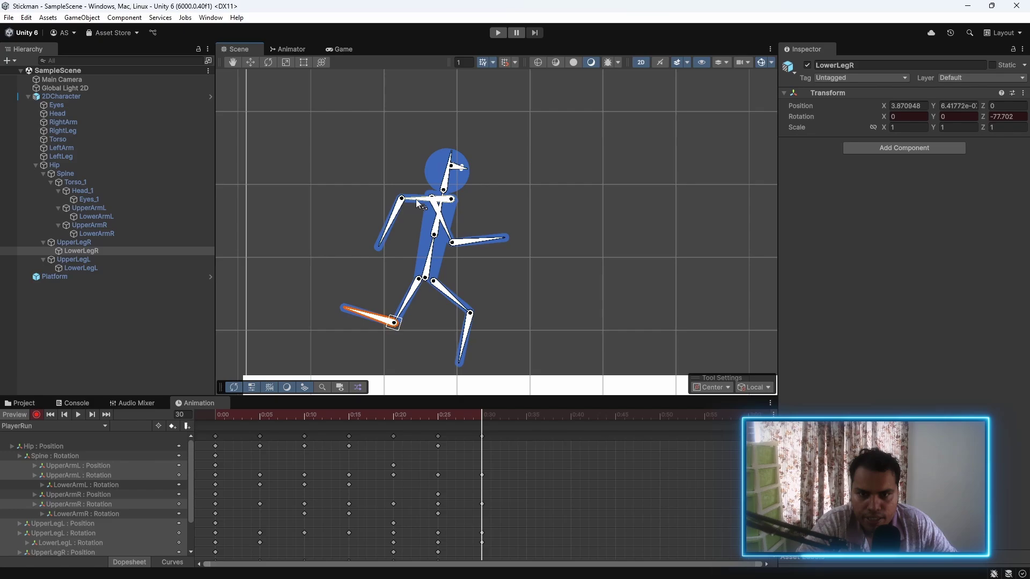
drag(417, 198, 438, 251)
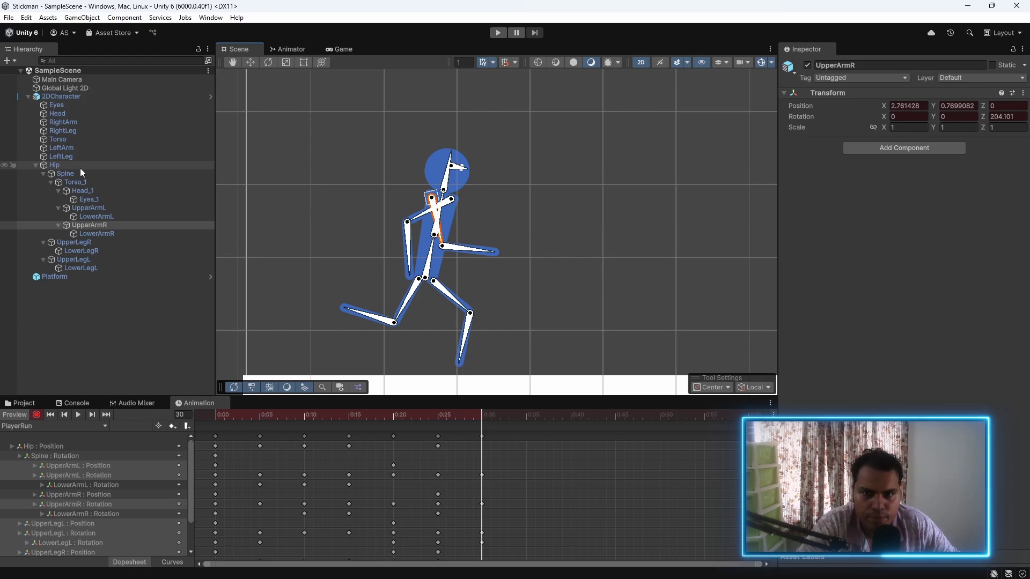
Step: Pose the passing legs and lowered arms at frame 35, rotating UpperArmL to about -190° and LowerArmL to about 36° on Z
click(526, 415)
drag(448, 296, 436, 304)
mouse_move(421, 345)
mouse_down()
mouse_move(430, 356)
mouse_move(440, 333)
mouse_move(409, 324)
mouse_move(434, 323)
mouse_move(421, 344)
mouse_up()
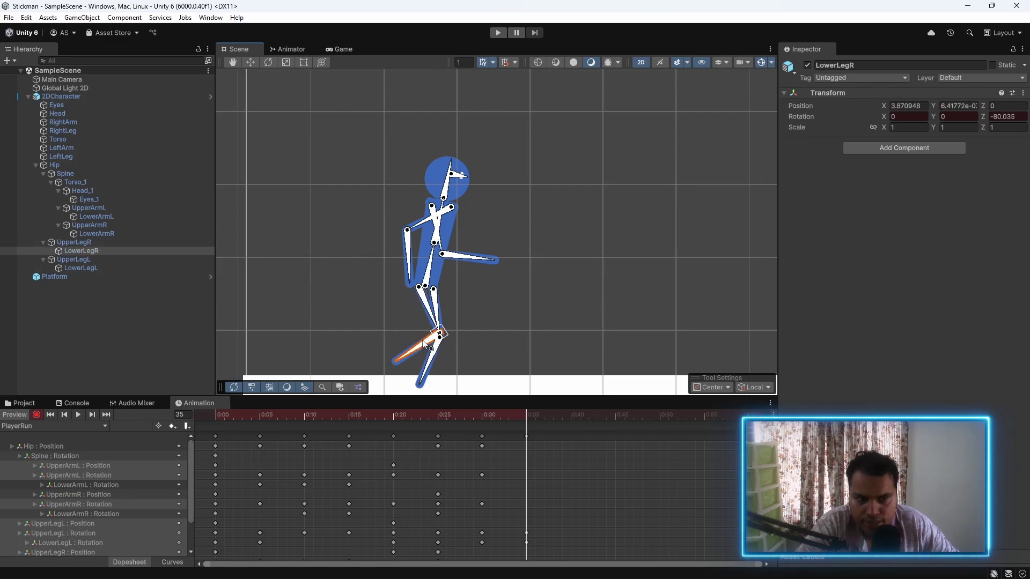
mouse_move(420, 227)
mouse_down()
mouse_move(438, 231)
mouse_move(423, 230)
mouse_up()
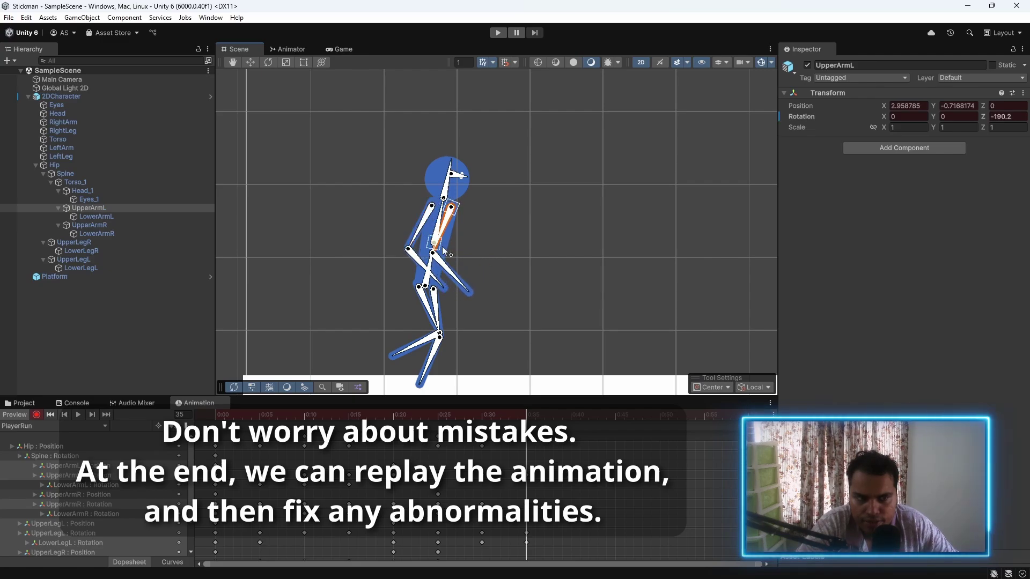
drag(449, 288, 444, 281)
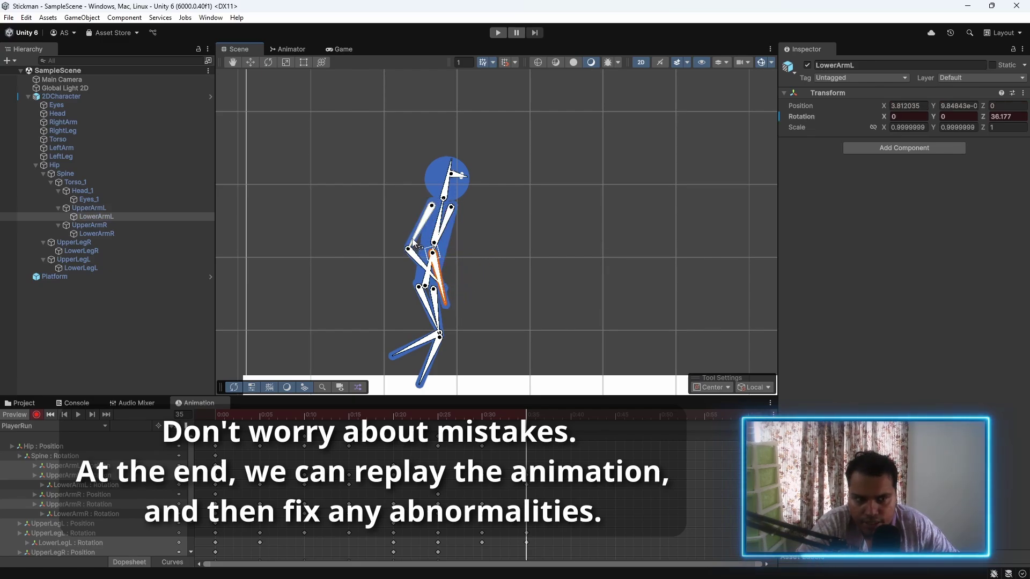
drag(421, 228, 427, 231)
Step: Pose frame 40 with the right leg raised forward, rotating LowerArmL to about 84° and LowerArmR to about 64° on Z
click(508, 416)
drag(508, 419, 570, 419)
click(438, 311)
drag(437, 311, 467, 269)
click(432, 314)
click(446, 230)
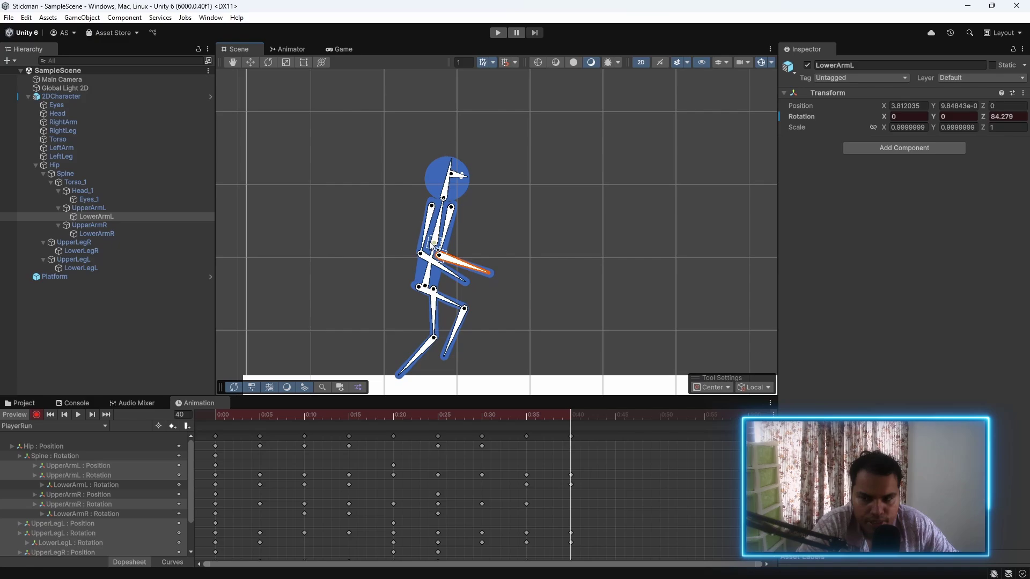
drag(423, 242, 422, 241)
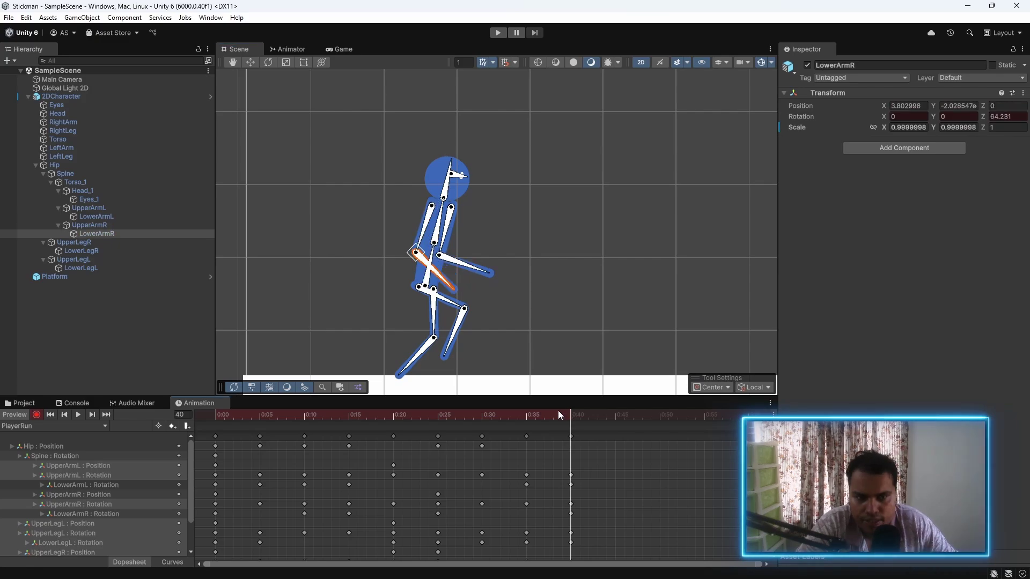
Step: Raise the Hip bone slightly at frame 40 and move UpperLegR's joint to about X -0.32, Y 0.37
click(81, 166)
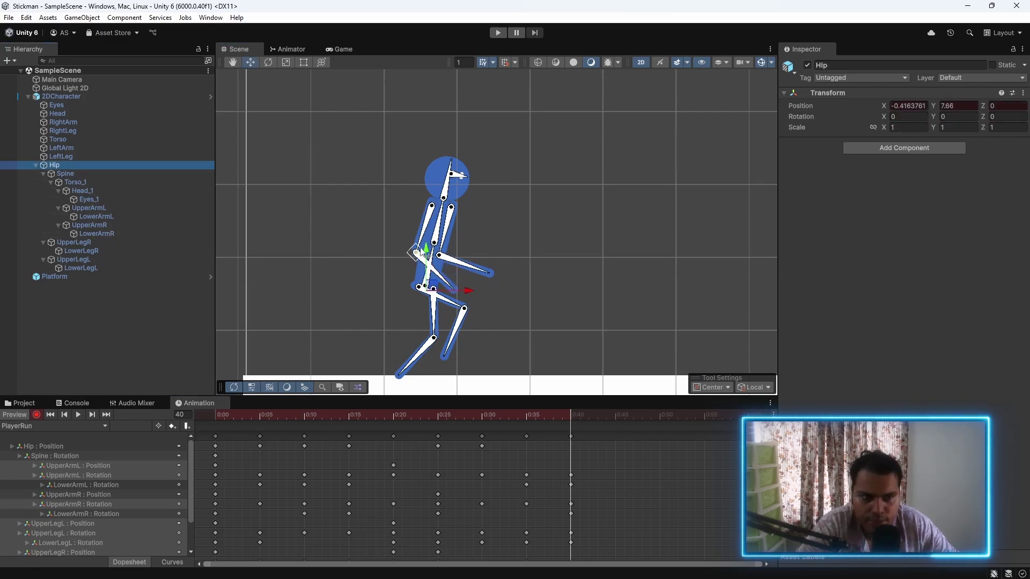
click(440, 294)
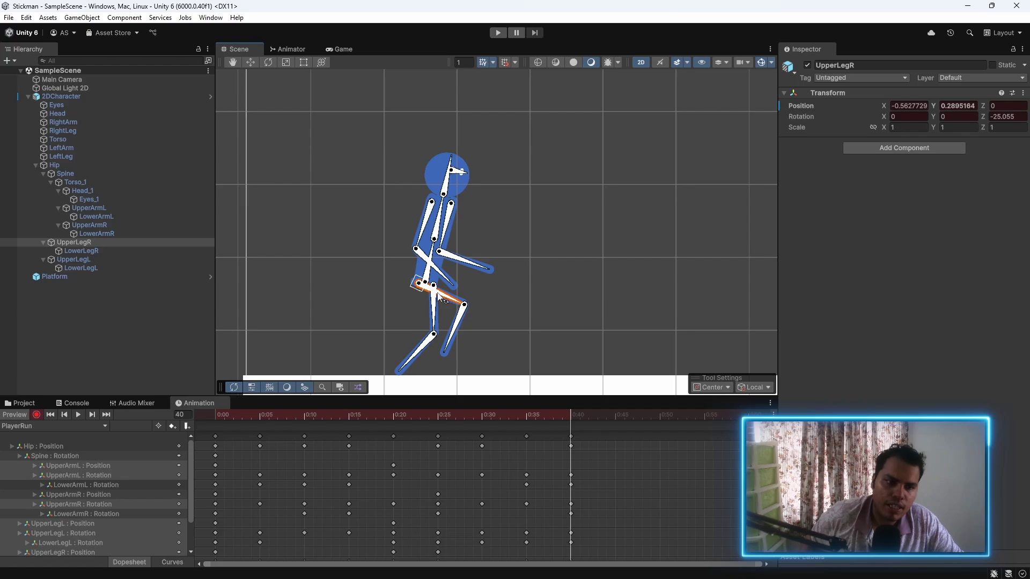
drag(418, 288, 406, 352)
Step: Pose the legs and arms at frame 45, rotating LowerLegL to about -24° and LowerLegR to about -69° on Z
key(period)
key(period)
key(period)
key(period)
key(period)
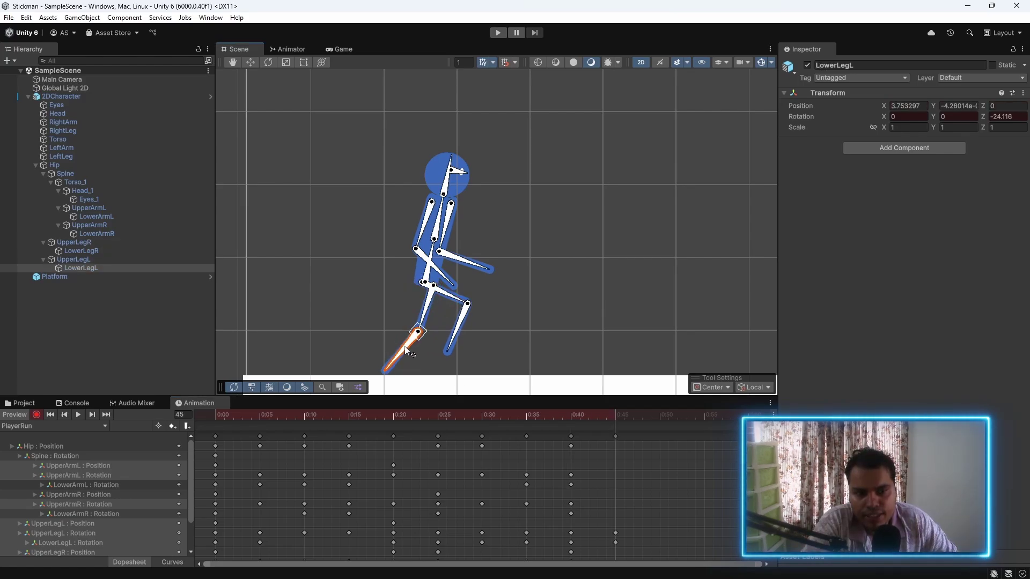
drag(453, 296, 477, 318)
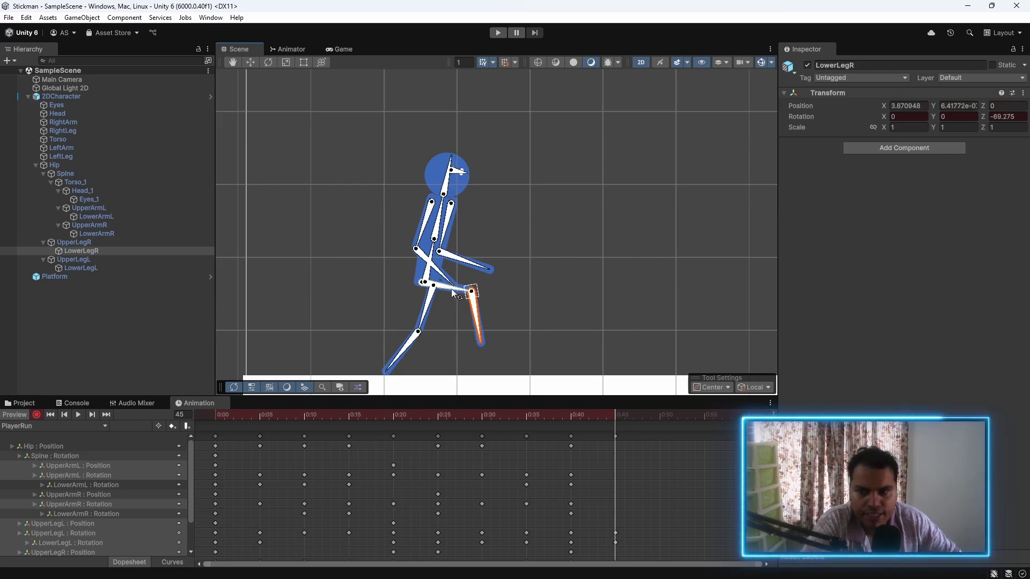
drag(449, 224, 417, 237)
Step: Pose frame 50 with UpperArmL at about -158°, UpperLegL -122°, LowerLegL -37°, and UpperLegR -15° on Z, and swing LowerLegR forward
click(474, 256)
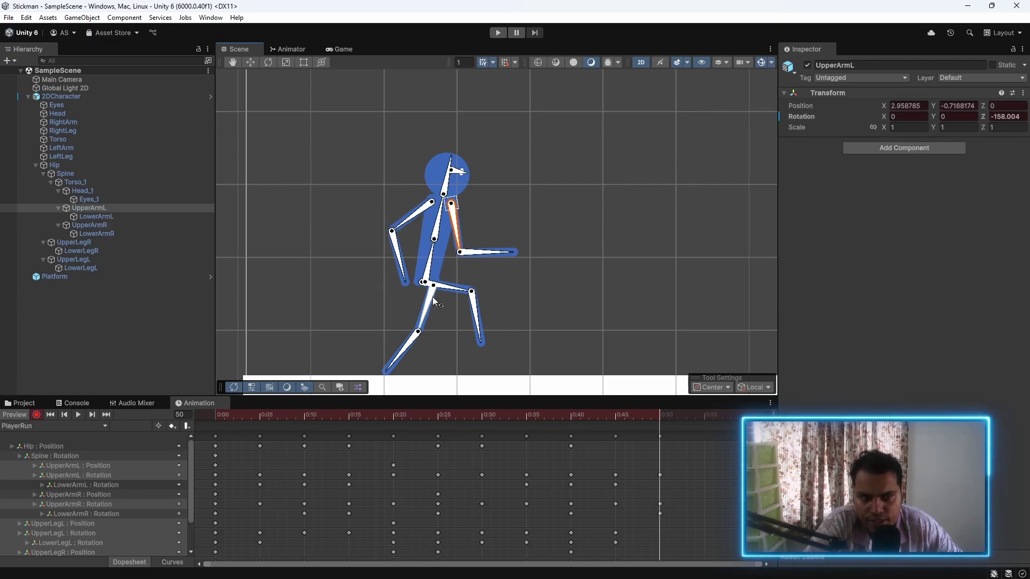
drag(432, 298, 428, 296)
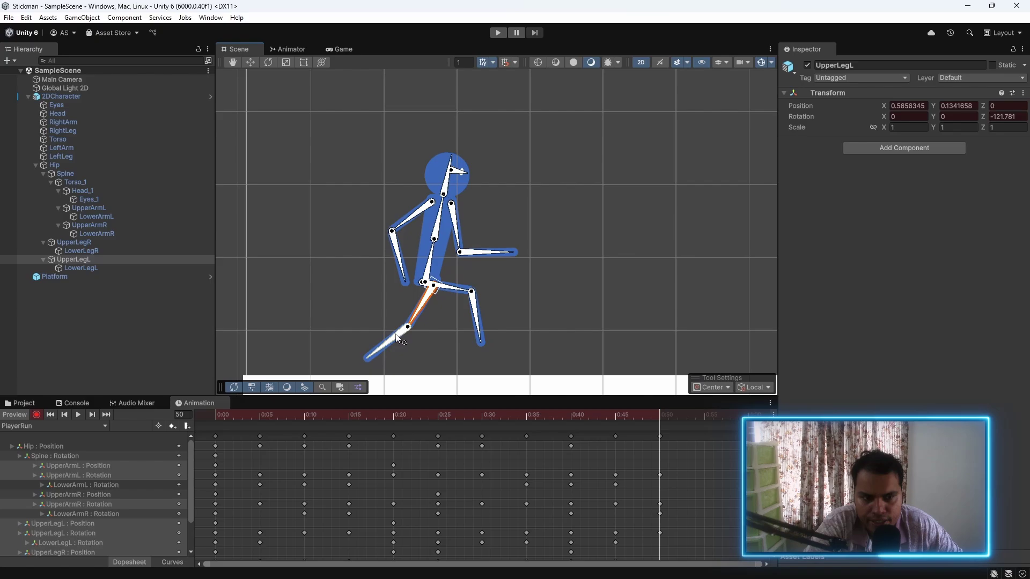
drag(399, 344, 390, 335)
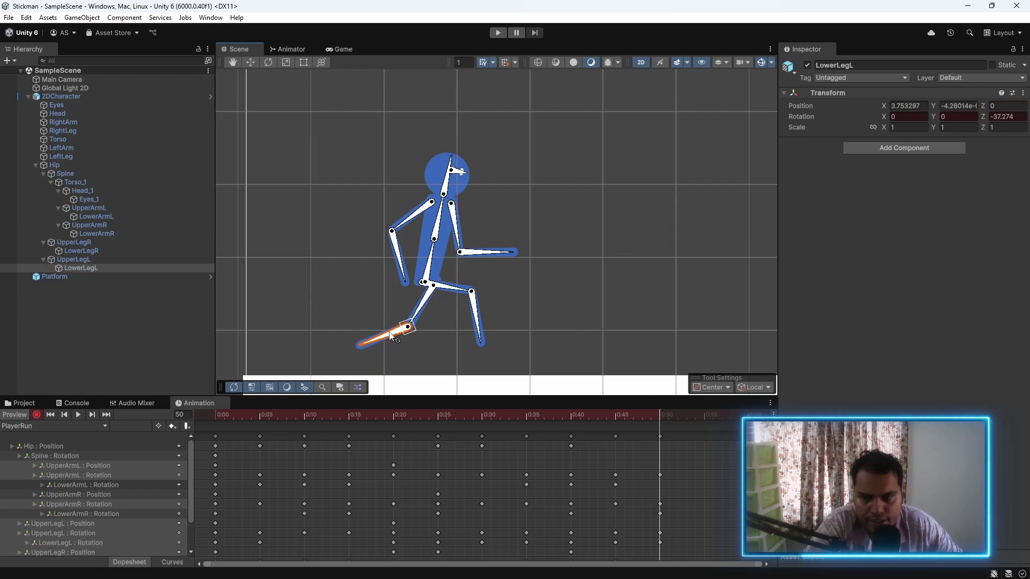
click(451, 291)
drag(475, 312, 482, 320)
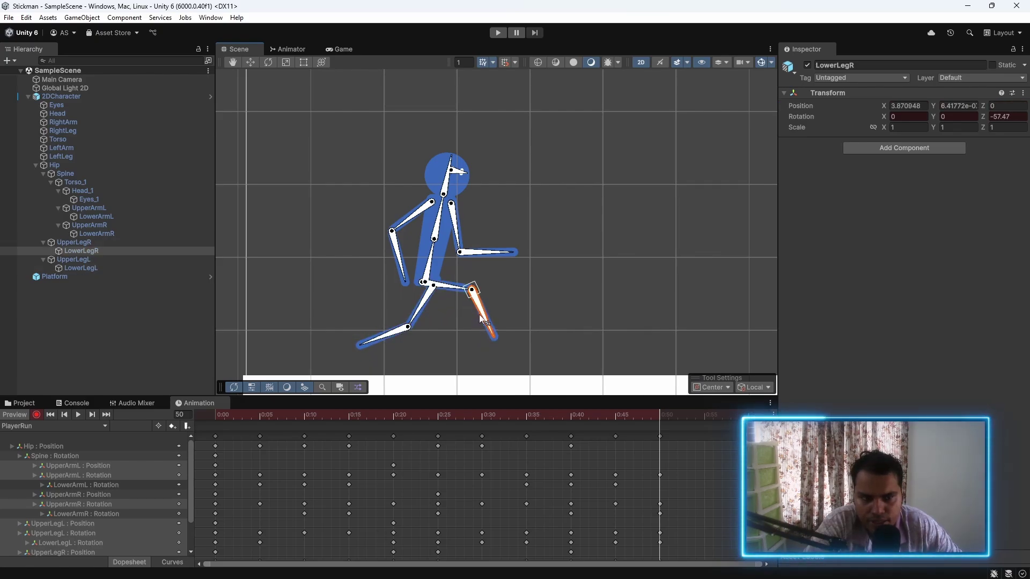
drag(449, 289, 455, 296)
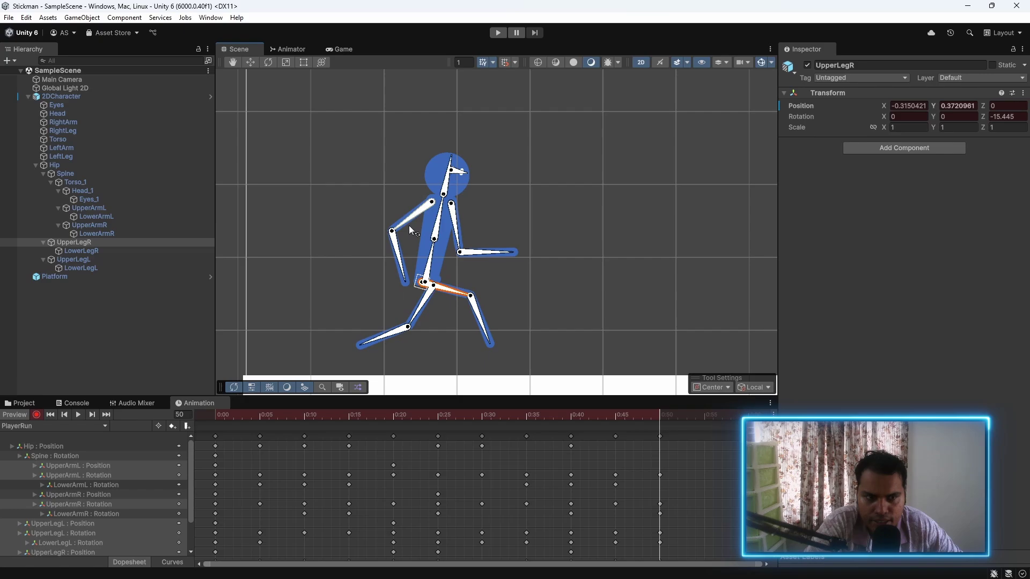
Step: Copy all keyframes of the first frame and paste them at frame 55
drag(680, 419, 704, 419)
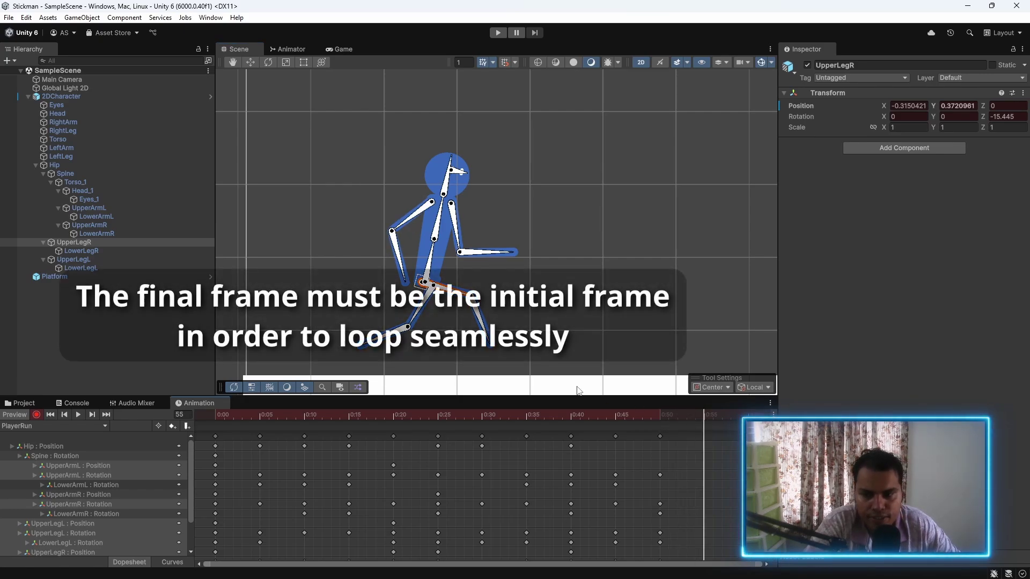
click(216, 414)
click(215, 436)
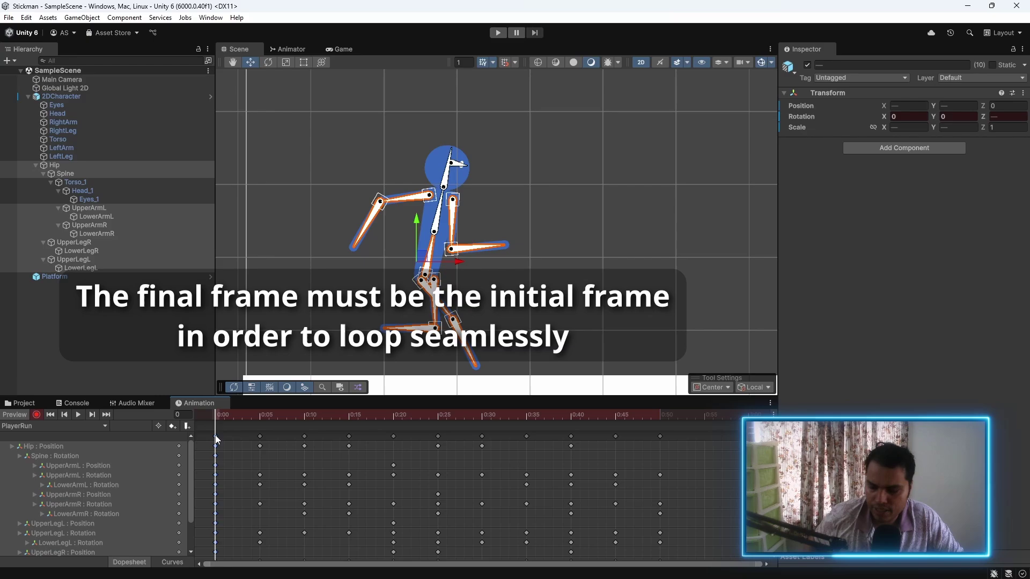
click(704, 417)
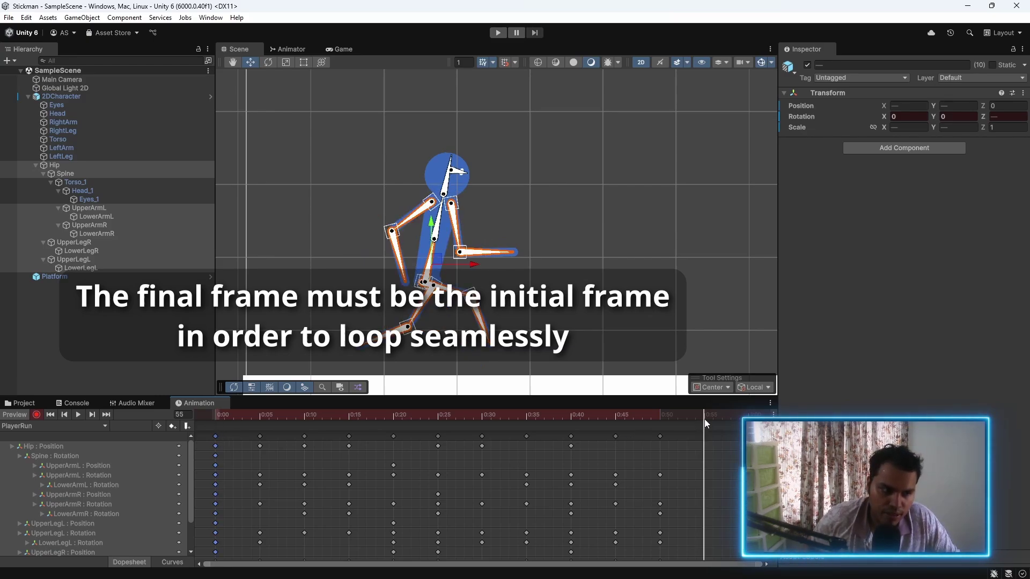
key(ctrl+v)
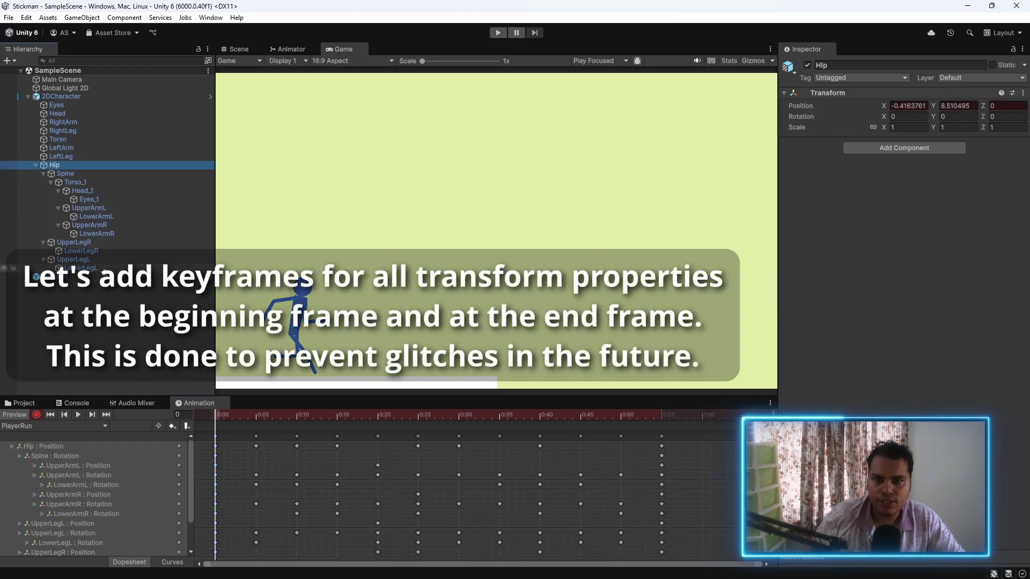
Step: Add rotation, position and scale keys at frame 0 for all bones from Hip to LowerLegL
shift+click(105, 268)
right_click(804, 115)
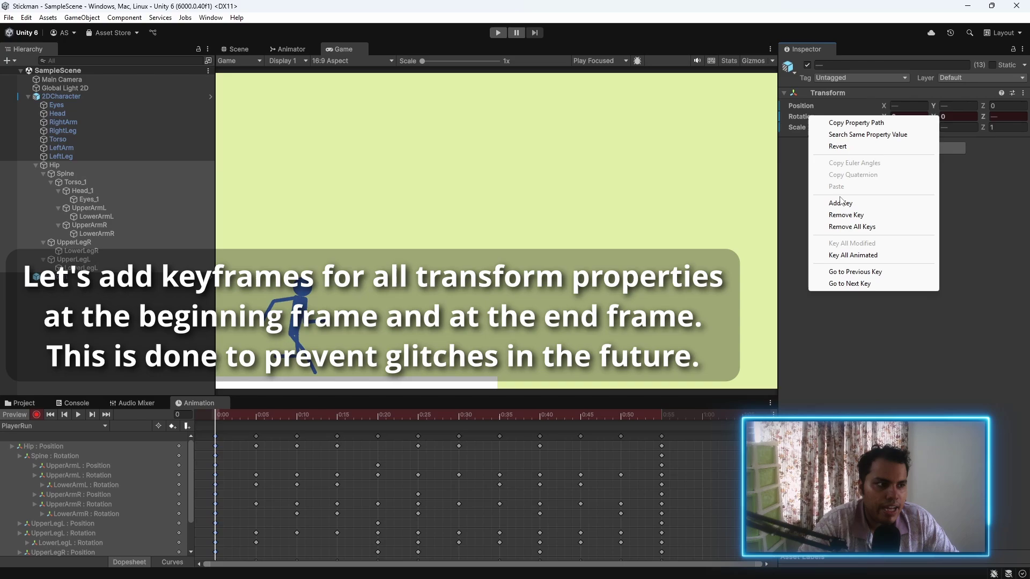
click(833, 203)
right_click(811, 105)
click(842, 179)
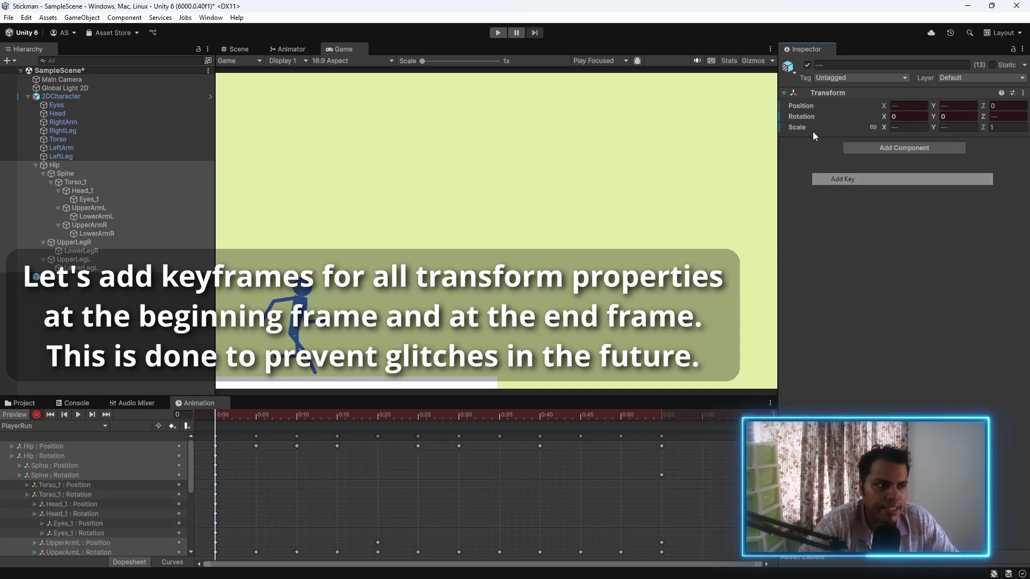
right_click(802, 130)
click(834, 203)
Step: Replace the keyframes at frame 55 with a copy of the complete first-frame keyframes and play the clip
click(515, 437)
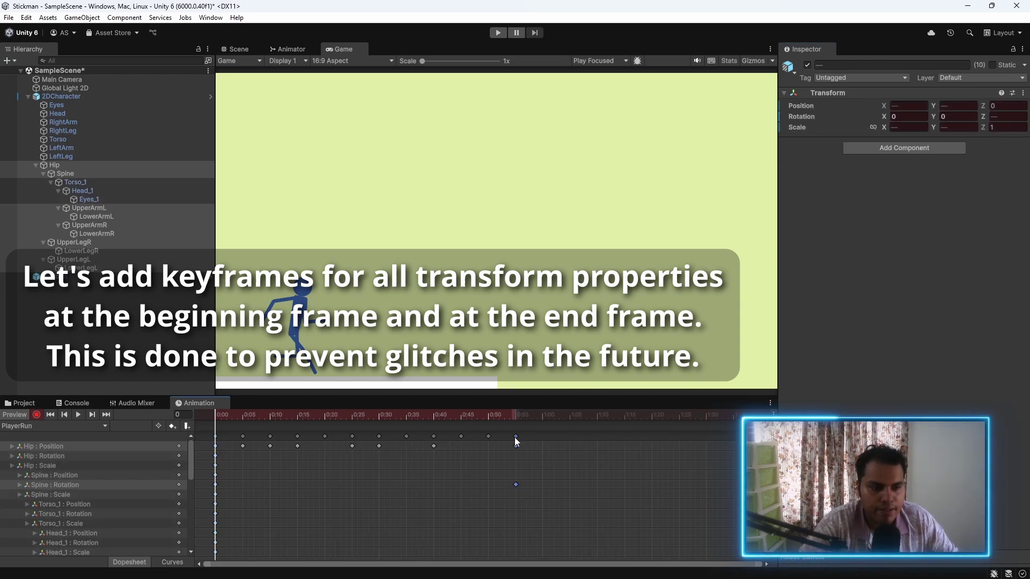
scroll(375, 472, down, 1)
key(Delete)
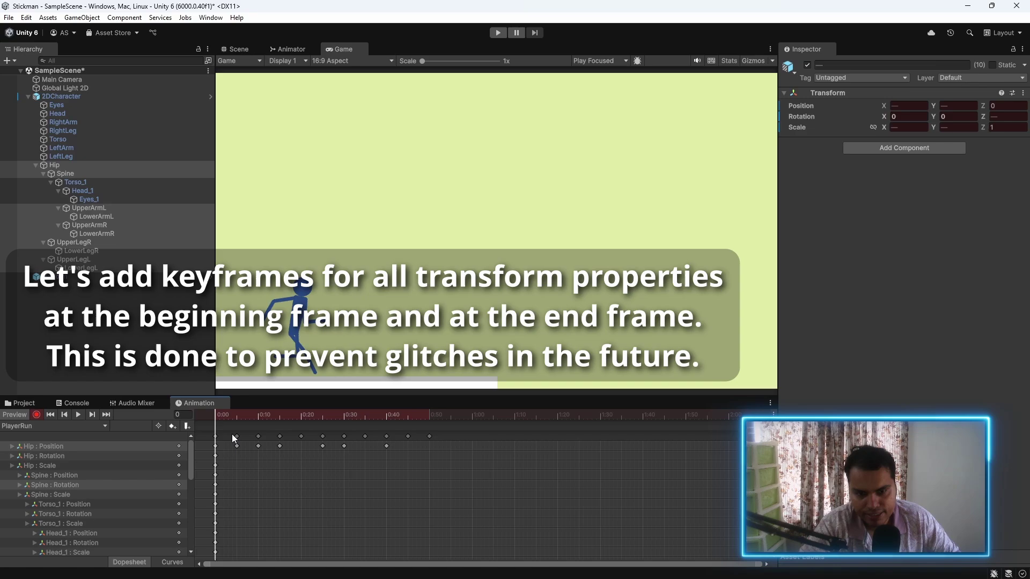
click(217, 436)
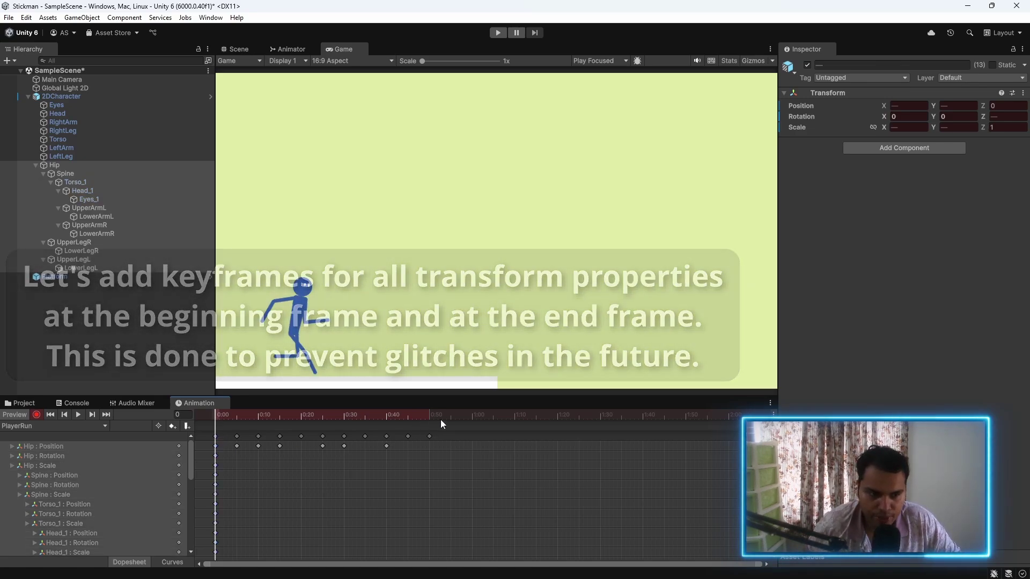
click(451, 416)
key(ctrl+c)
key(ctrl+v)
key(space)
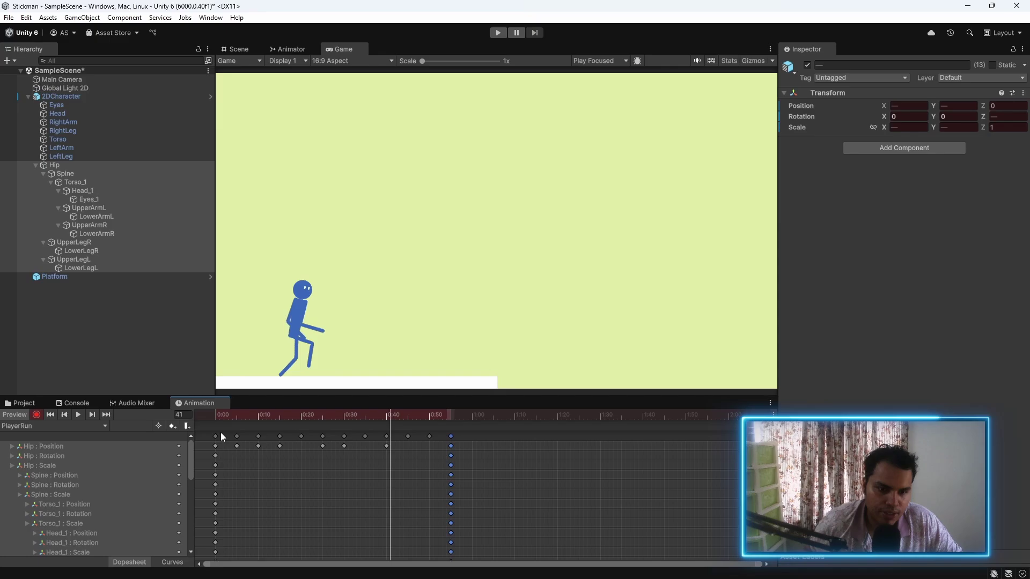
Step: Set both tangents of all keyframes in the PlayerRun clip to Linear
drag(501, 433, 205, 436)
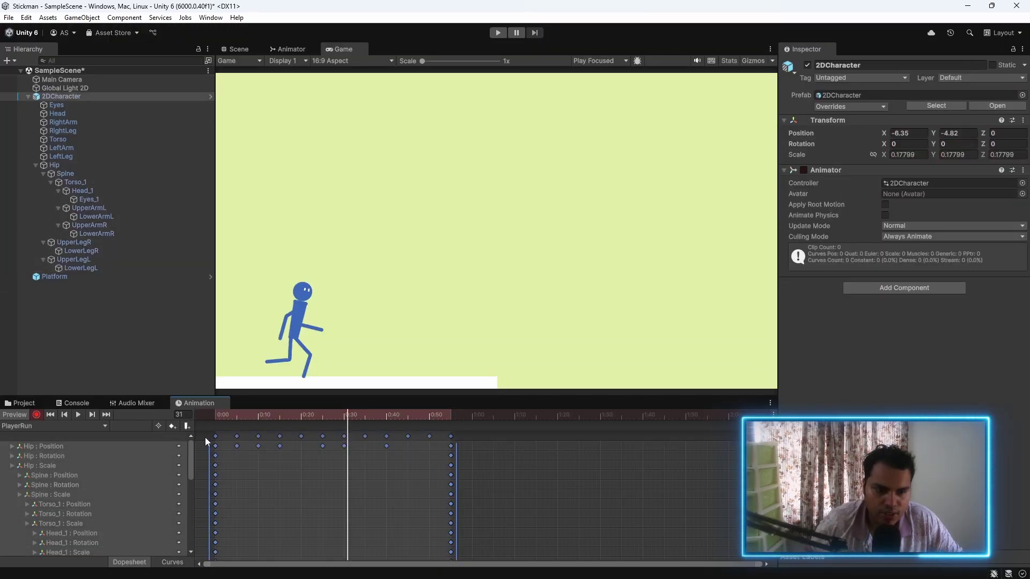
right_click(242, 436)
mouse_move(294, 535)
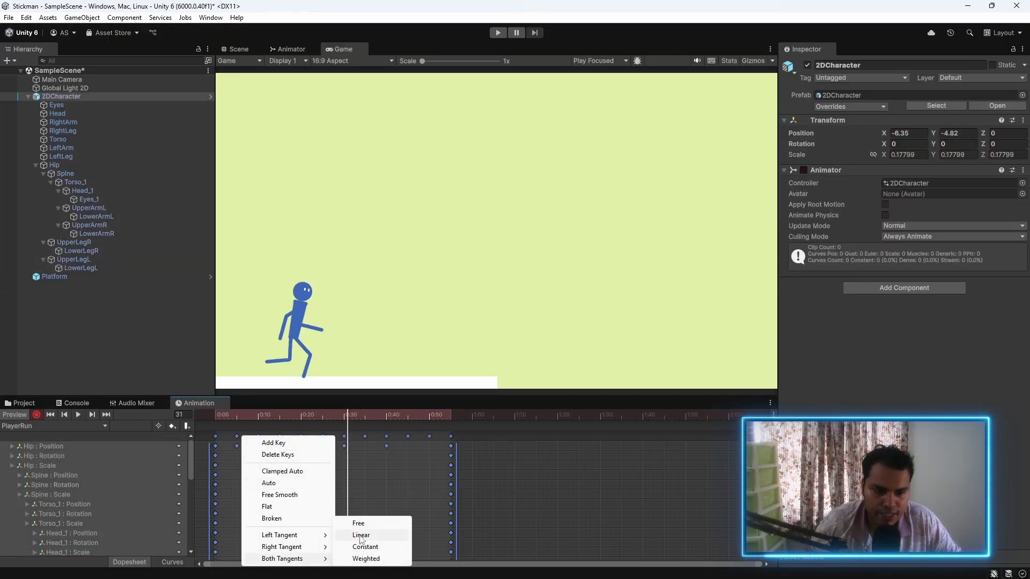
click(378, 534)
Step: Lift the right foot off the platform at frame 8, rotating LowerLegR to about -60° and UpperLegR to about -53° on Z, and move to frame 15
click(223, 417)
drag(221, 417, 215, 417)
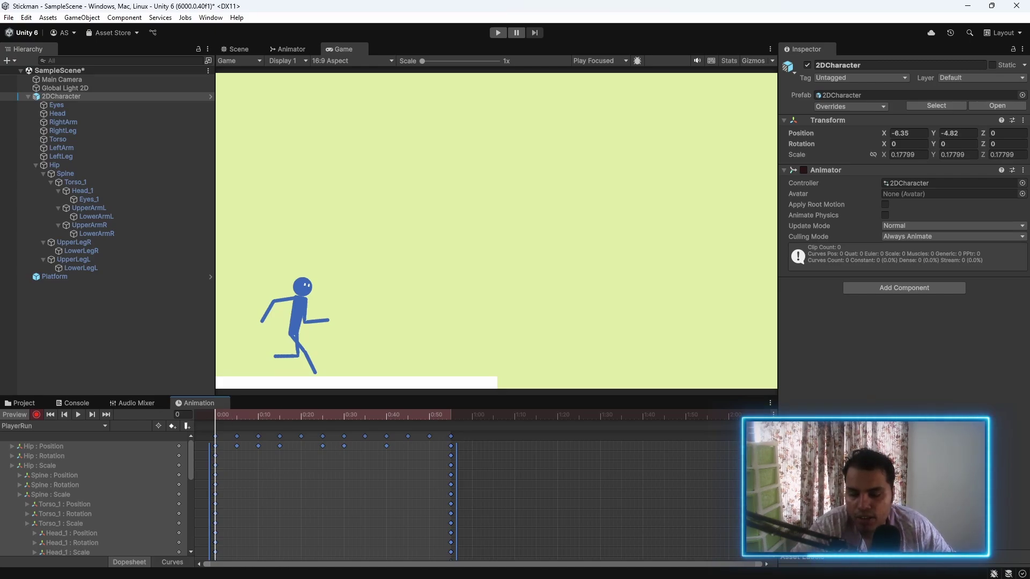
drag(215, 417, 249, 418)
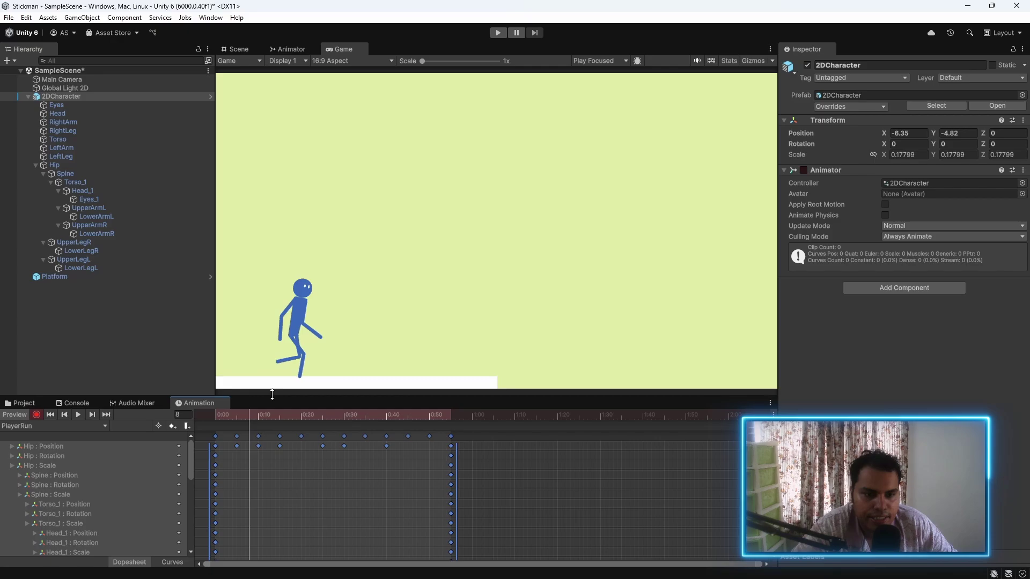
key(ctrl+1)
click(466, 334)
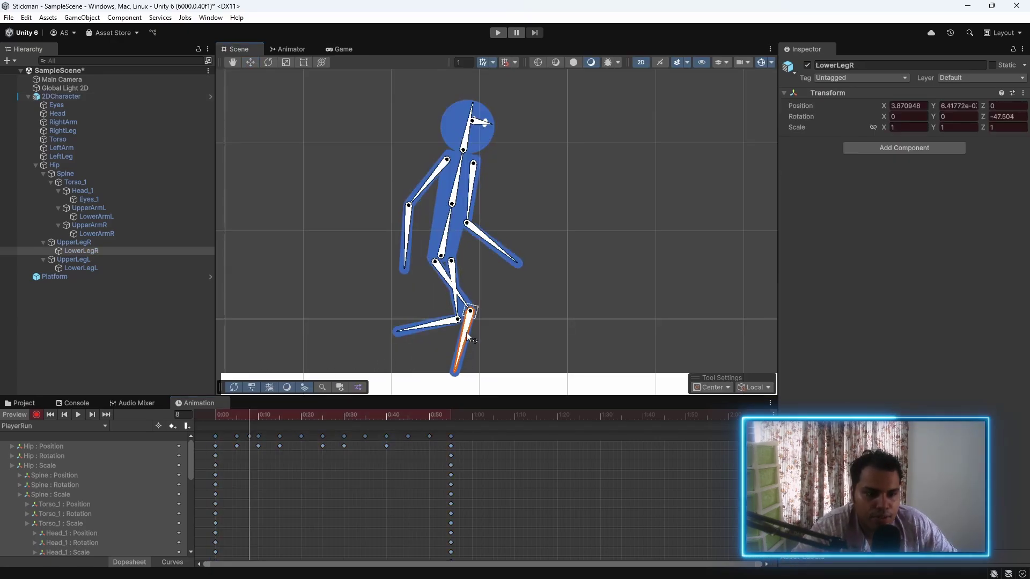
drag(465, 332, 463, 331)
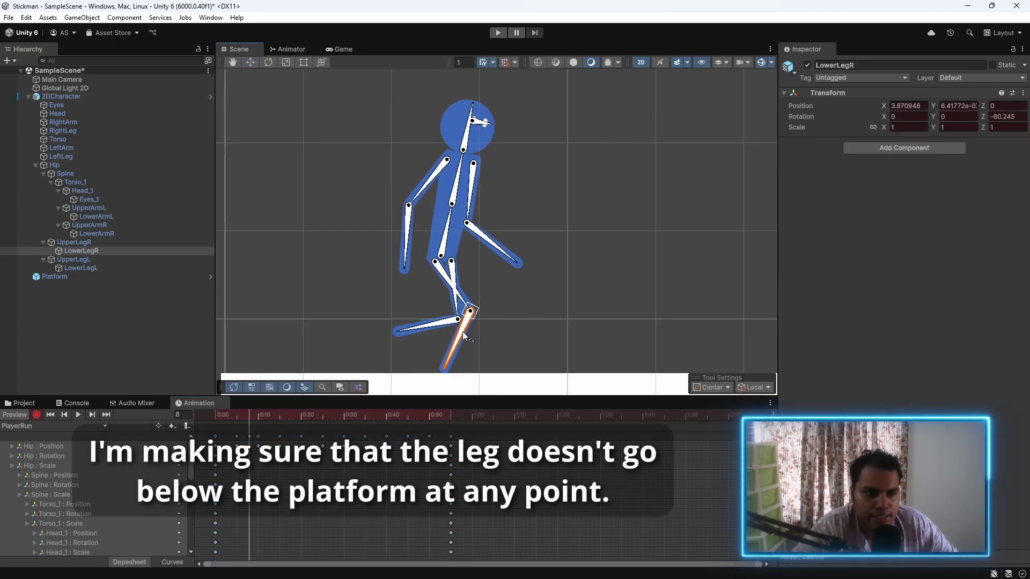
click(465, 304)
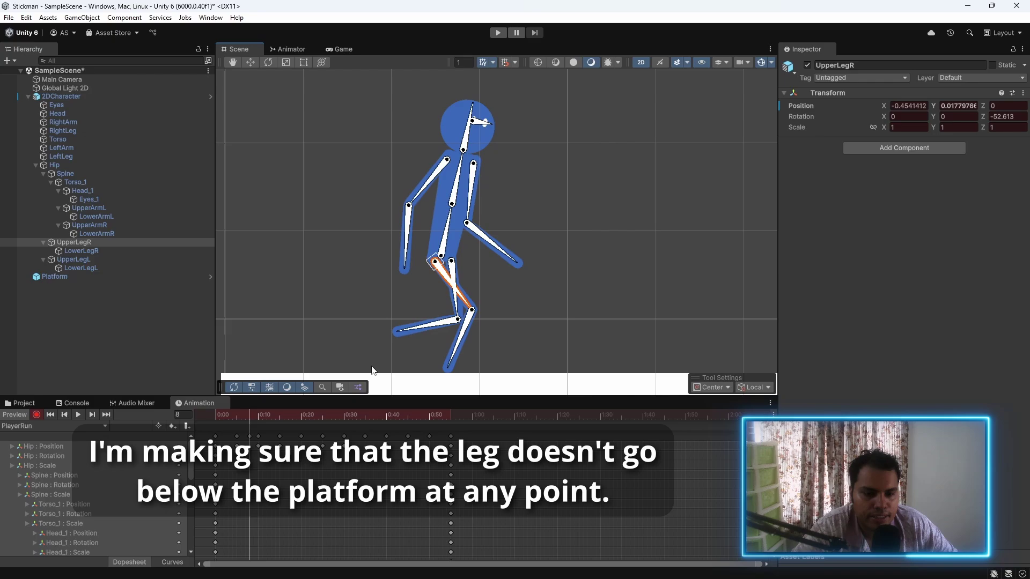
drag(243, 416, 279, 427)
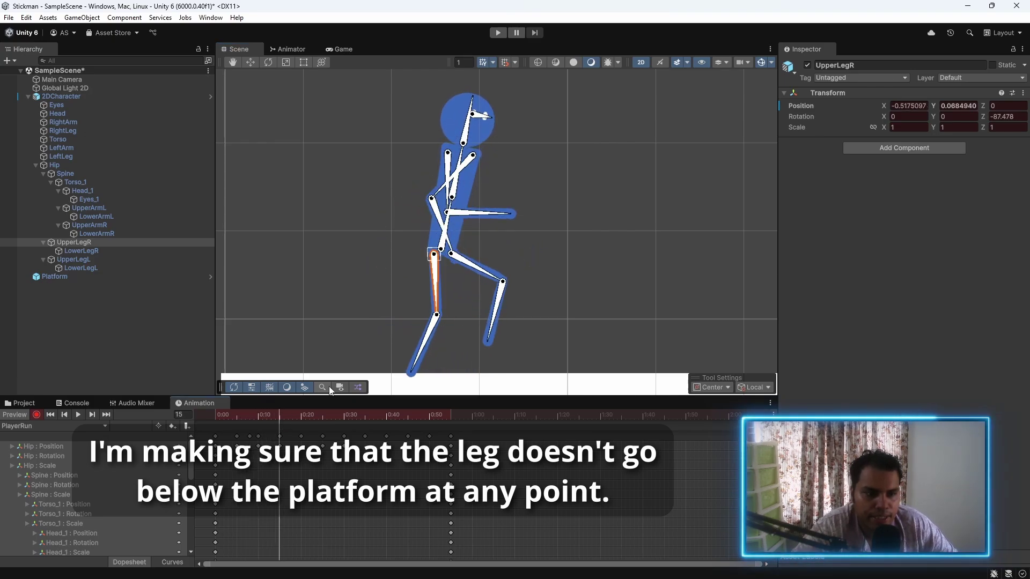
Step: Rotate LowerLegR backward at frame 15 to lift the right foot, and lower the Hip to Y 7.15 at frame 25
drag(427, 344, 420, 342)
drag(288, 417, 321, 417)
click(75, 165)
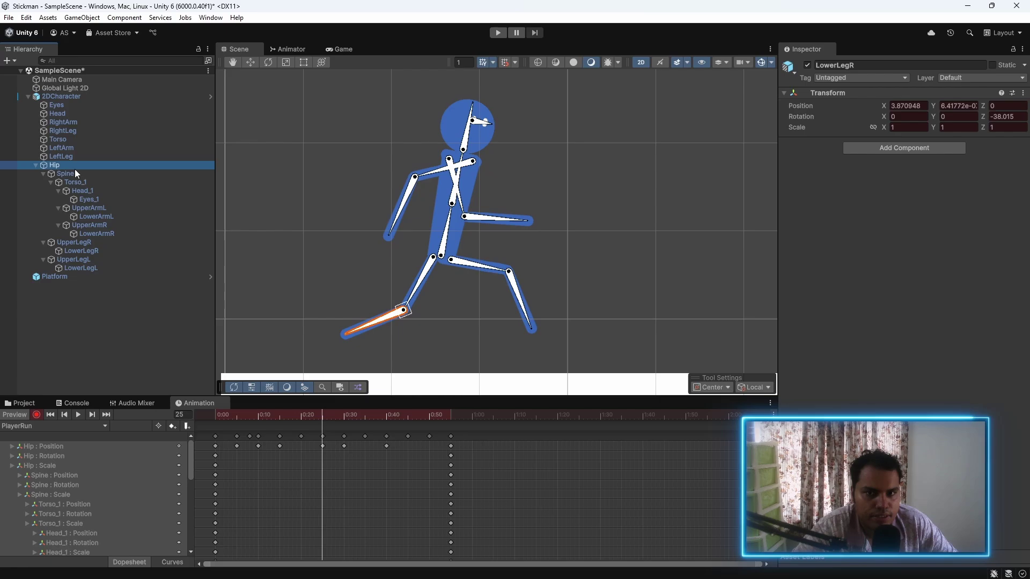
drag(443, 219, 443, 230)
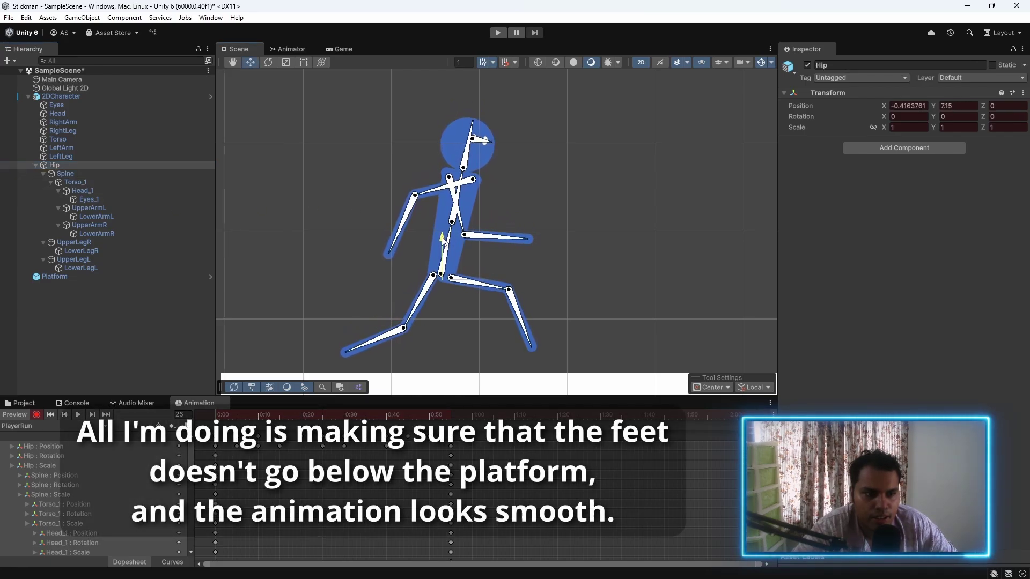
Step: Try bending the left leg clear of the platform at frame 33, rotating LowerLegL to about -70° on Z
drag(322, 417, 356, 424)
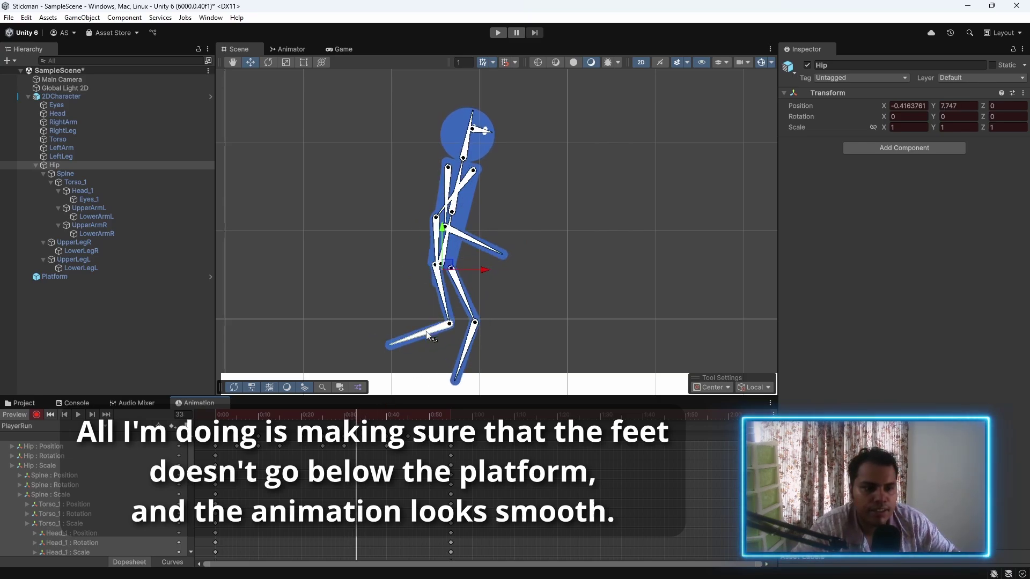
click(464, 343)
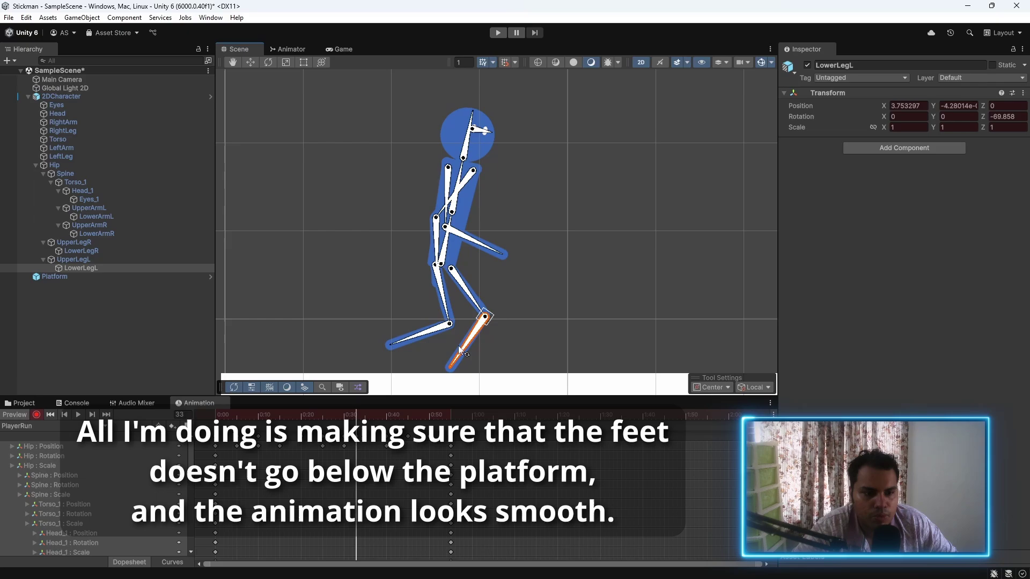
Step: Raise the Hip at frame 35 so the left foot clears the platform
mouse_move(354, 413)
mouse_down()
mouse_move(348, 420)
mouse_move(364, 416)
mouse_up()
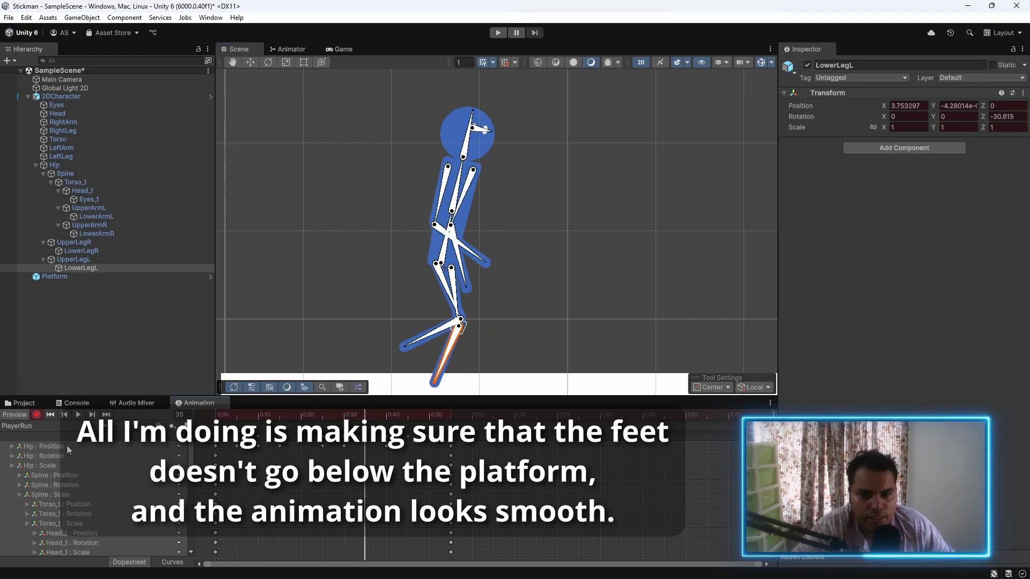
click(84, 167)
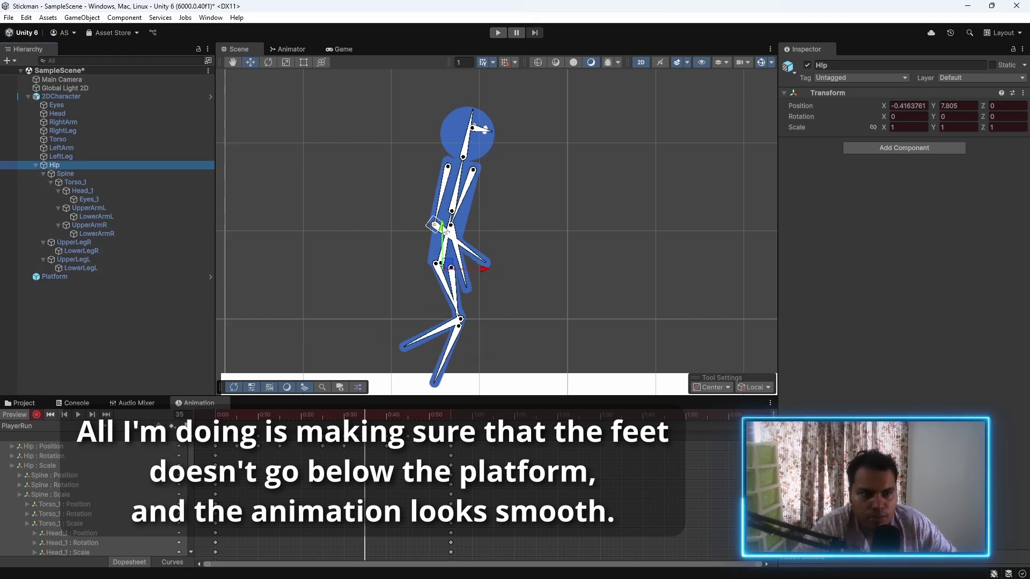
drag(444, 231, 448, 217)
Step: Delete the added left-leg keyframe at frame 33
click(353, 416)
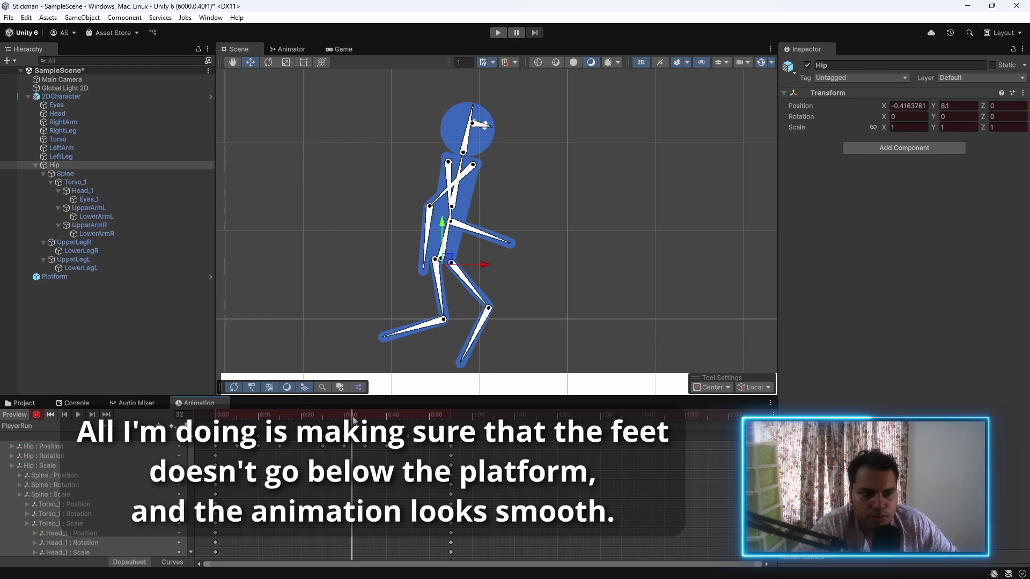
click(356, 416)
click(357, 436)
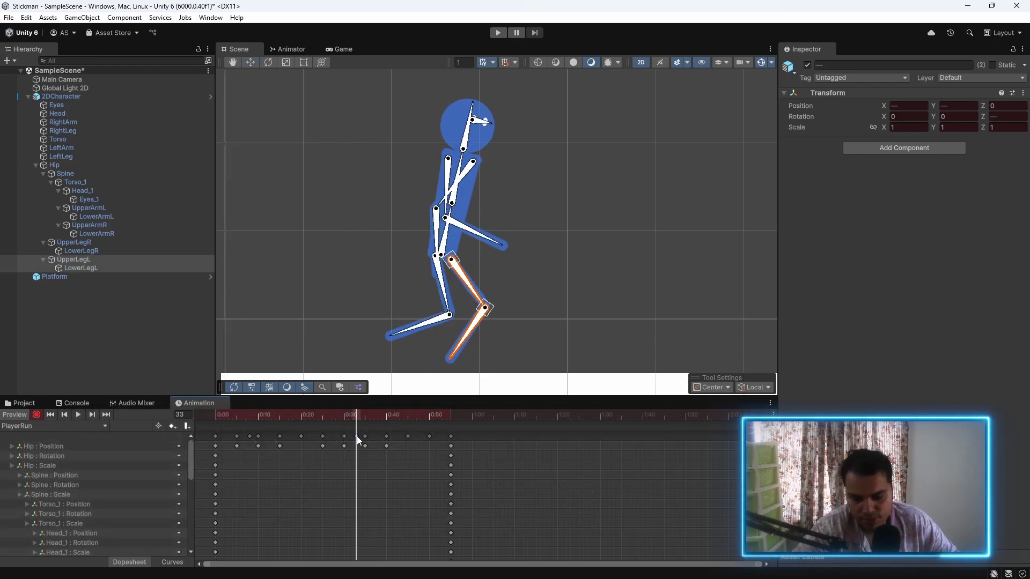
Step: Lower the Hip to Y 7.23 at frame 50
drag(356, 416, 430, 435)
click(429, 435)
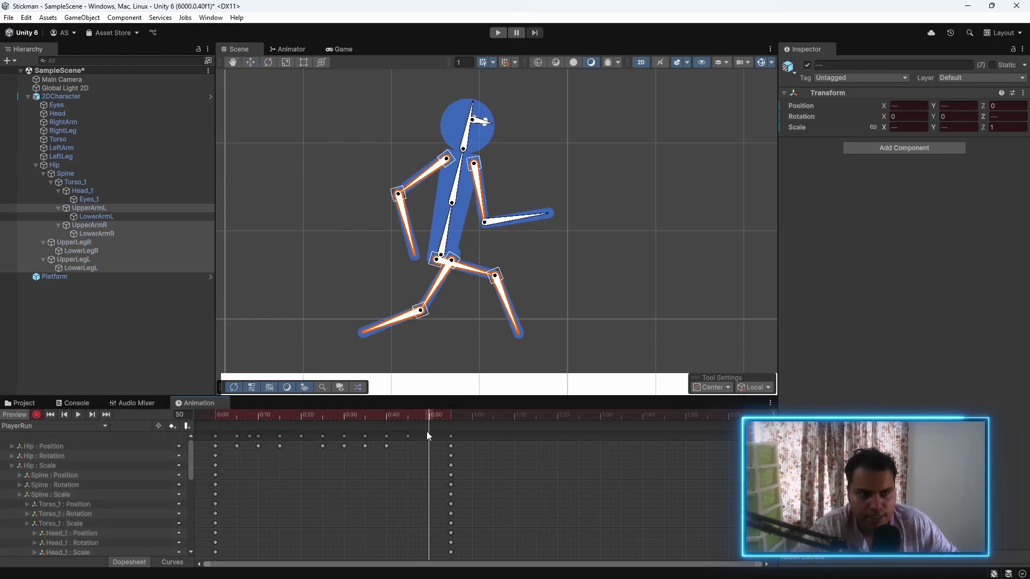
click(82, 166)
key(w)
drag(443, 224, 443, 239)
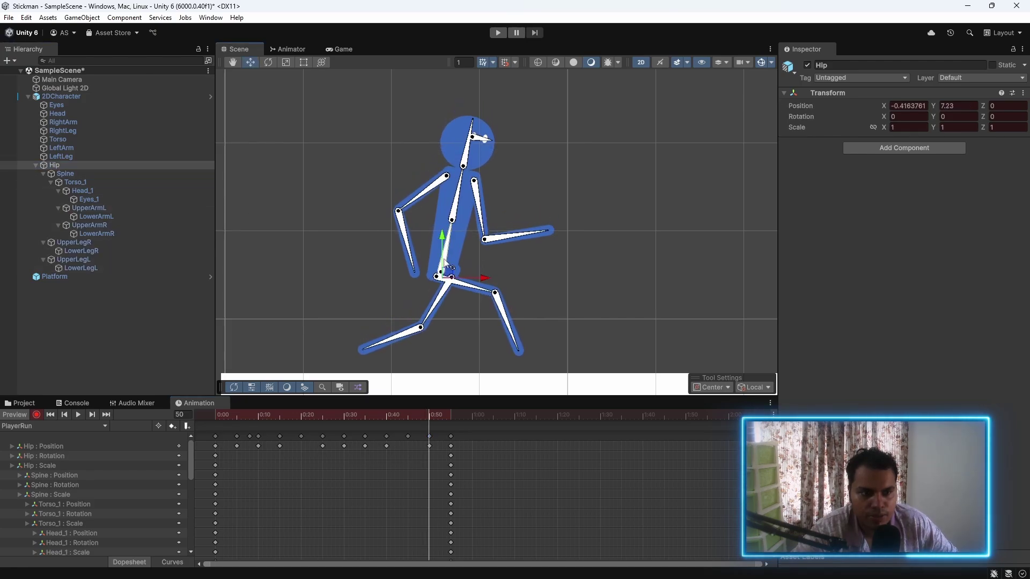
Step: Play the PlayerRun clip from the first frame and watch it in the Game view
key(shift+comma)
scroll(347, 314, down, 4)
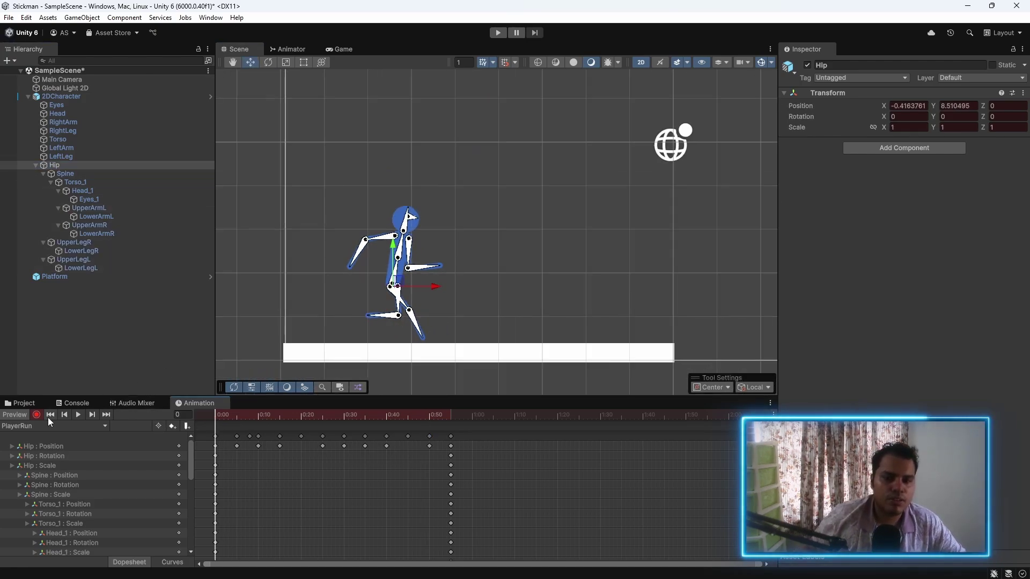
click(78, 414)
click(338, 49)
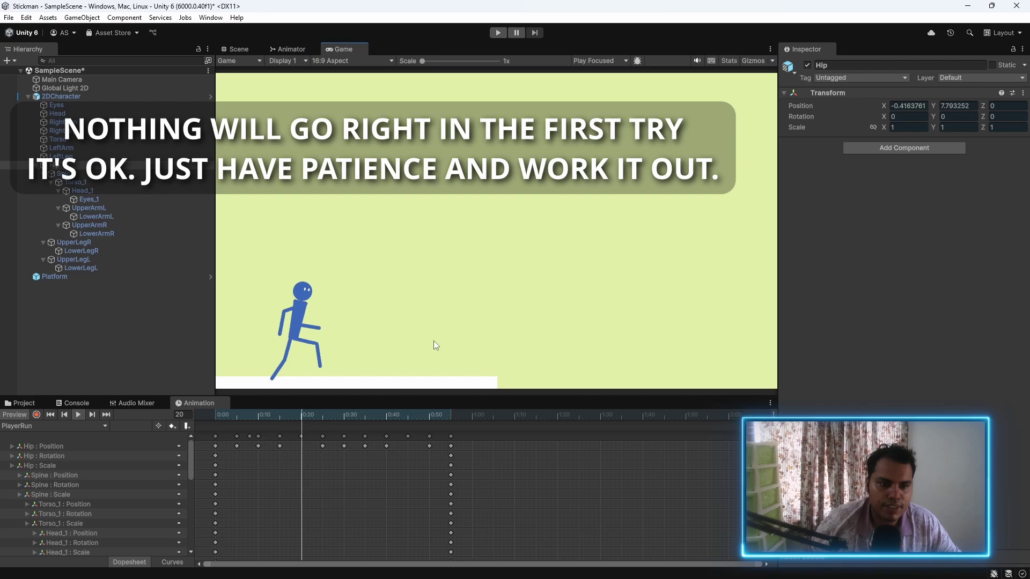
Step: Try Free Smooth tangents on the first-frame keyframes while the clip plays
right_click(451, 436)
click(373, 467)
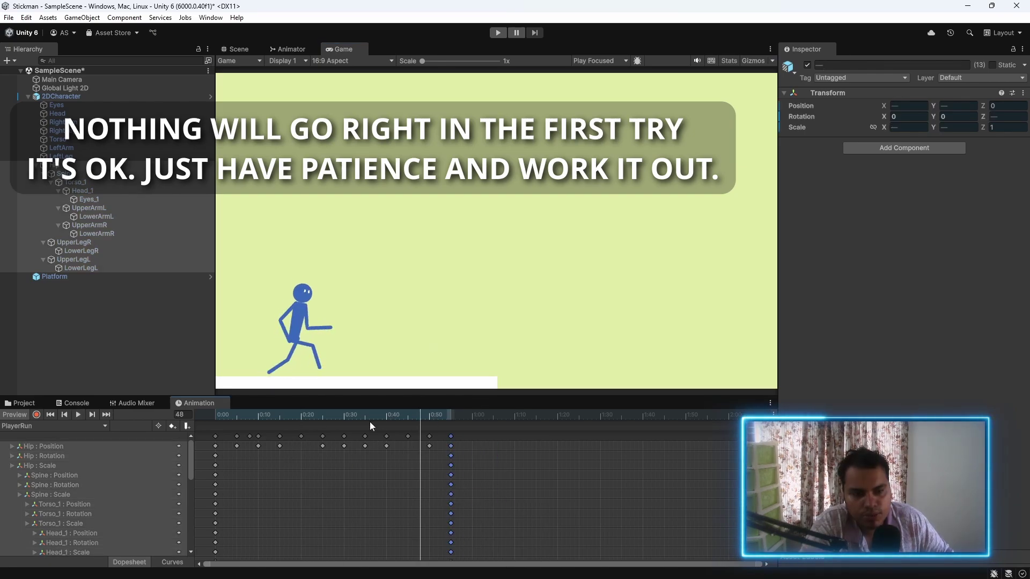
right_click(213, 437)
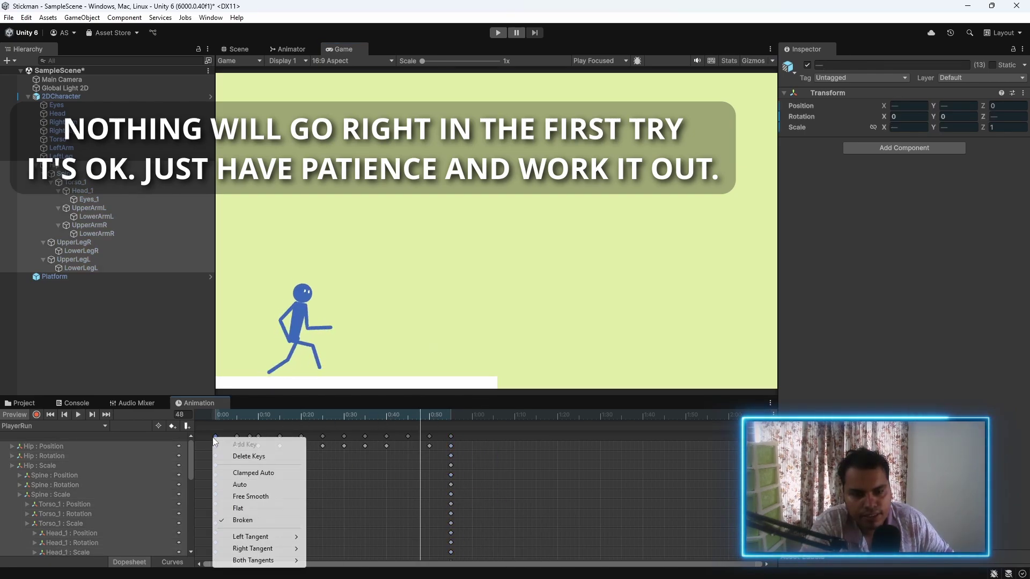
click(250, 497)
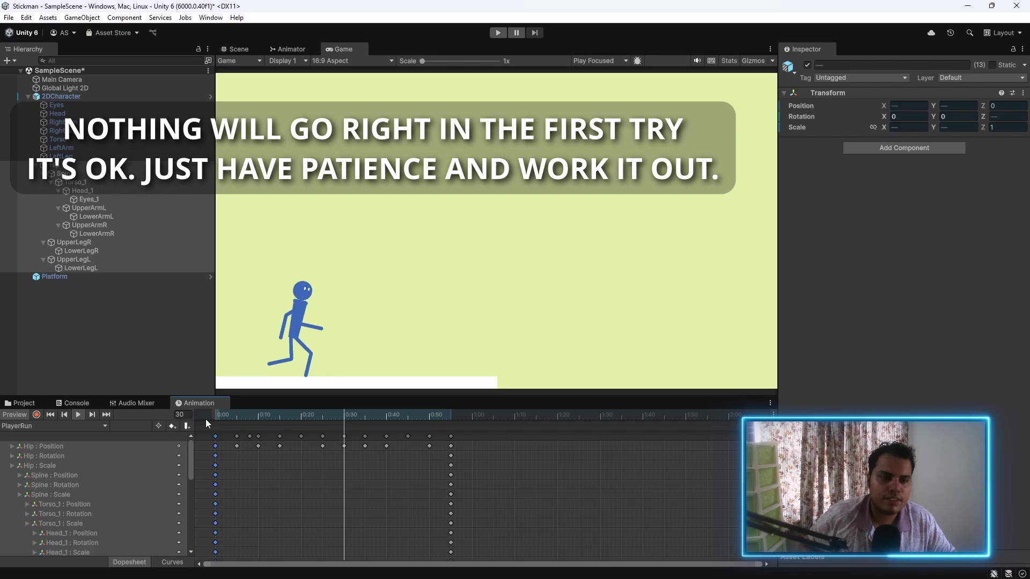
Step: Set both tangents of the first-frame keyframes to Linear and play the clip
drag(260, 416, 450, 422)
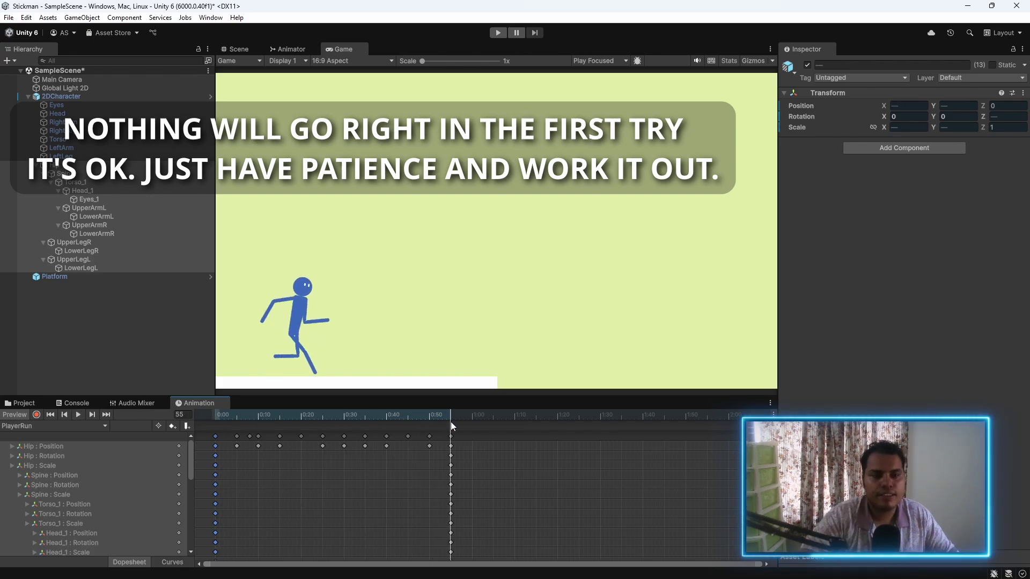
right_click(451, 441)
right_click(216, 441)
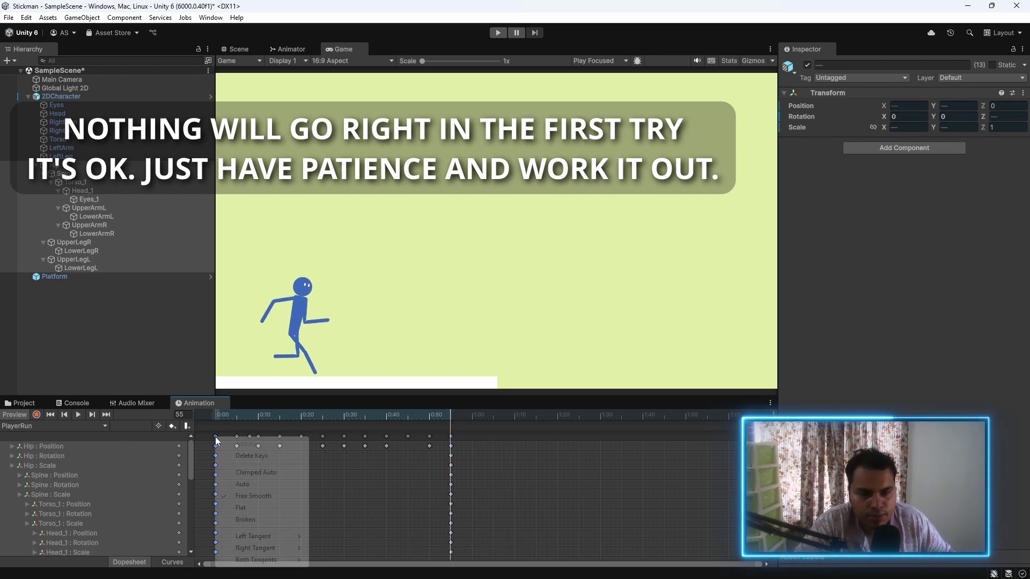
mouse_move(255, 559)
click(354, 536)
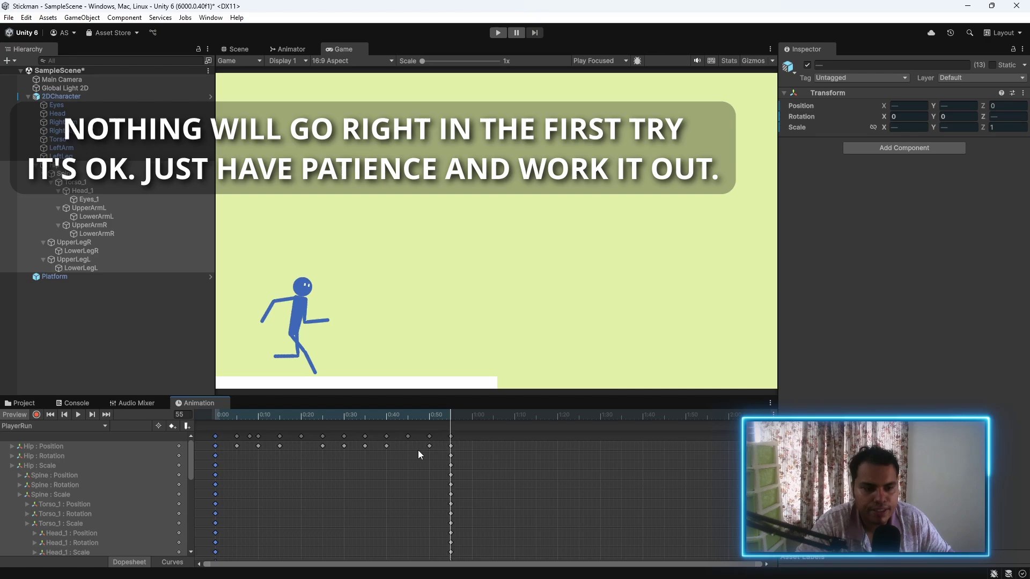
key(space)
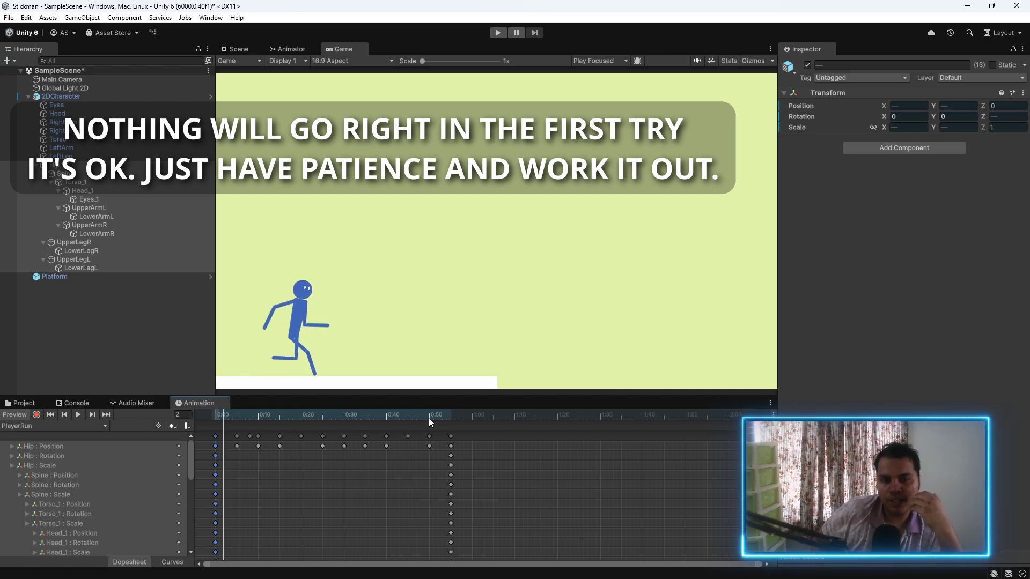
Step: With recording on at frame 5, raise the Hip to Y about 8 and rotate UpperLegR to about -41° on Z
click(237, 417)
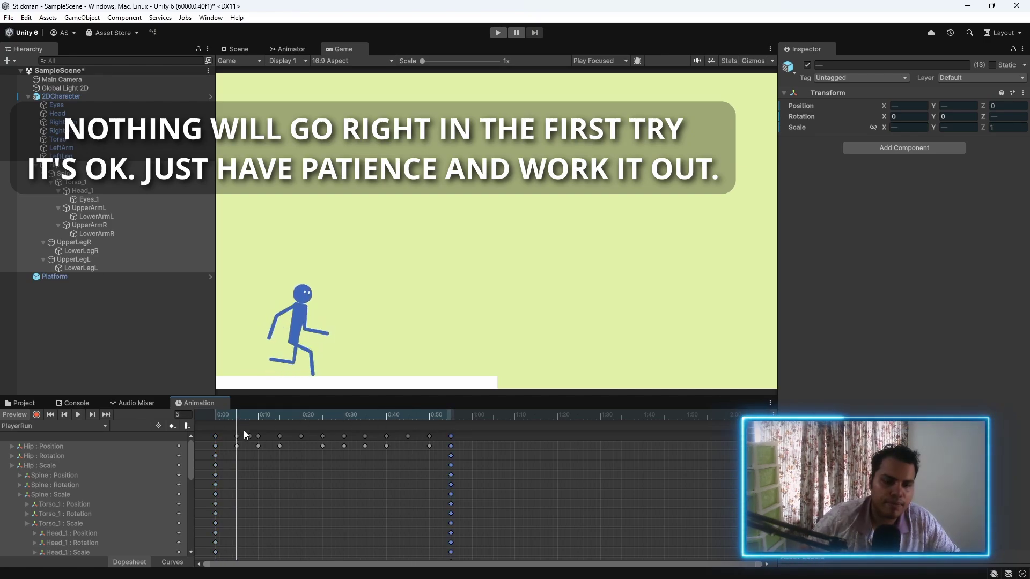
mouse_move(240, 413)
mouse_down()
mouse_move(249, 414)
mouse_move(237, 417)
mouse_up()
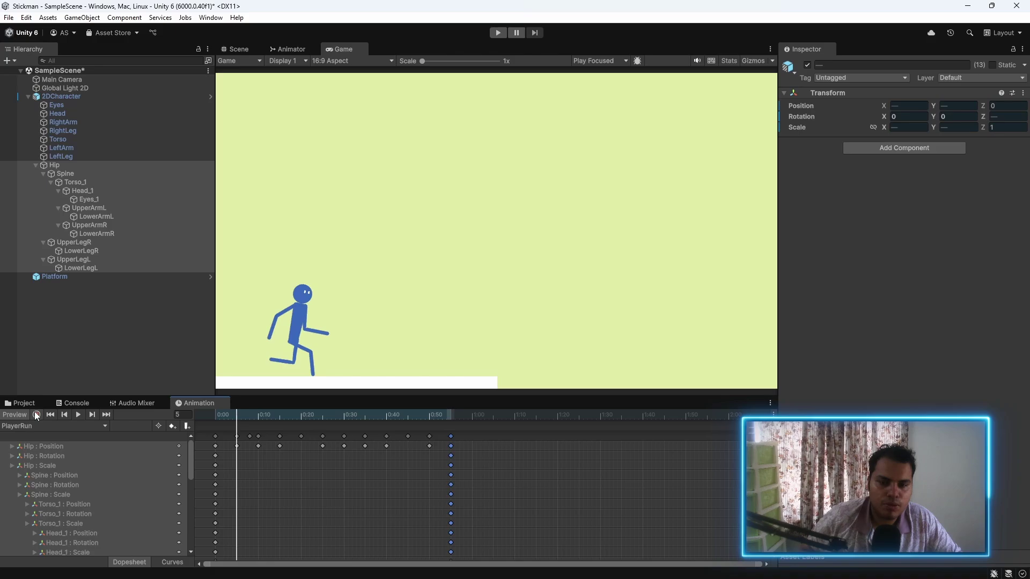
click(36, 415)
click(429, 416)
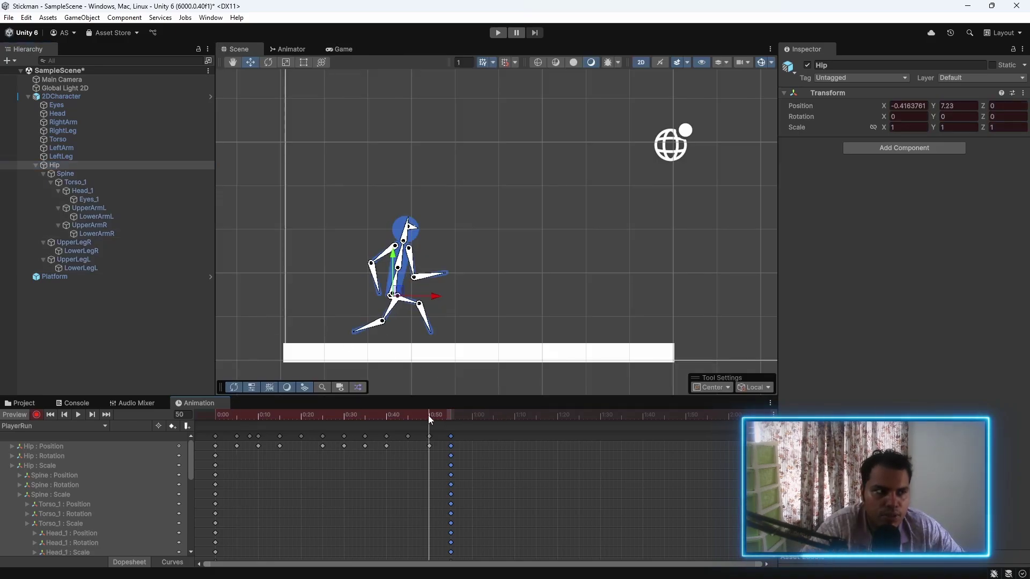
drag(420, 411, 239, 413)
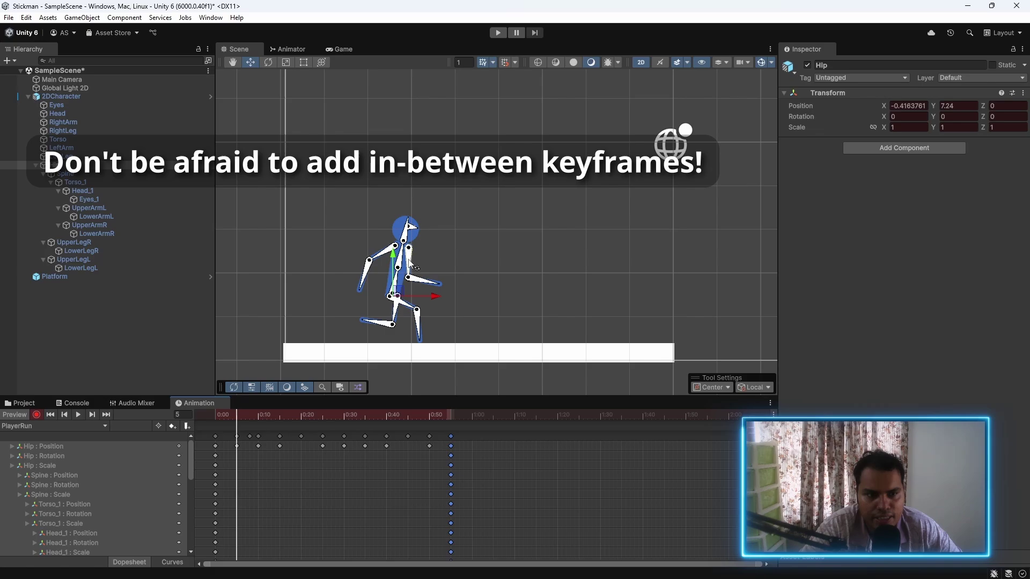
drag(396, 261, 396, 253)
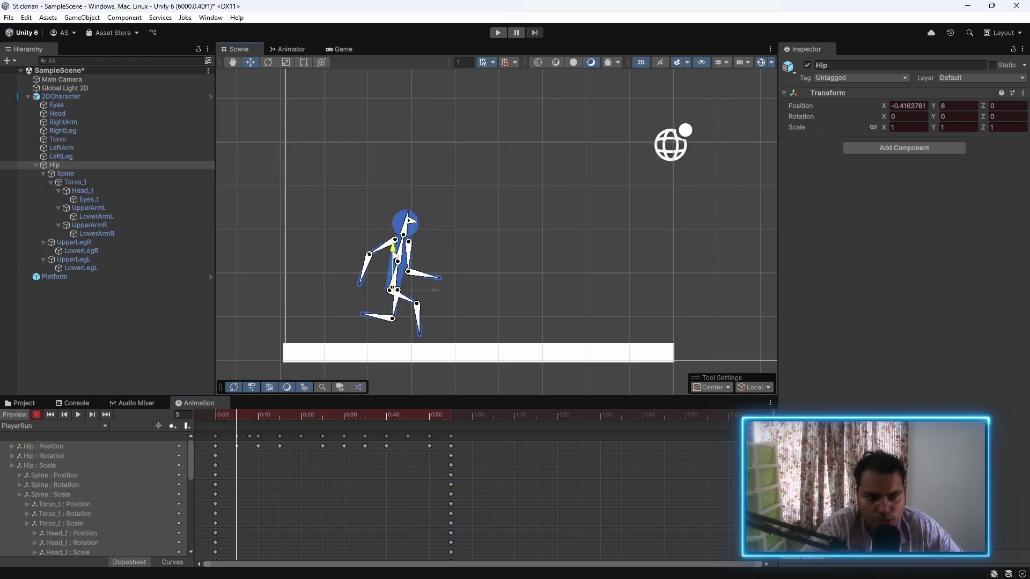
drag(411, 304, 412, 308)
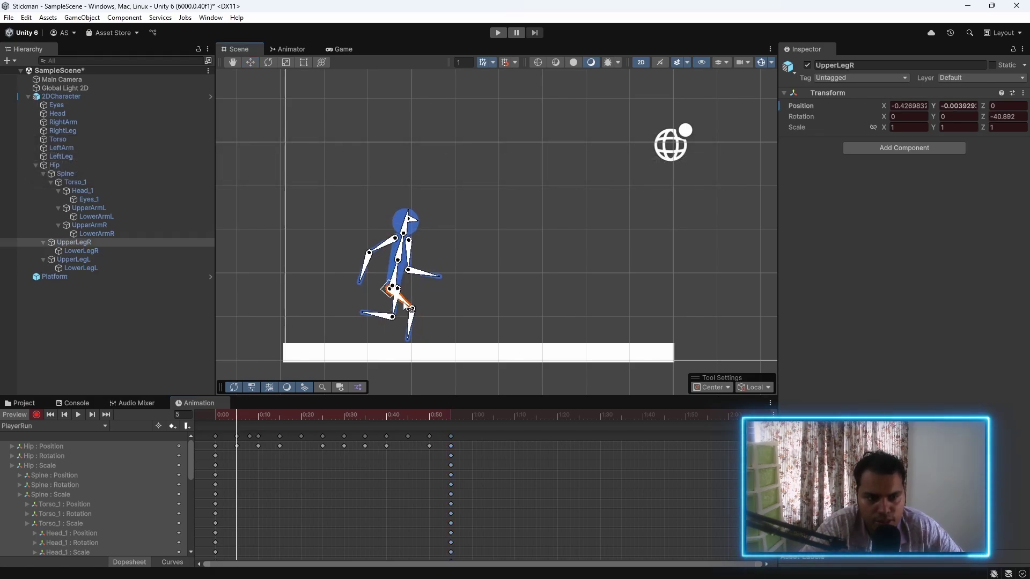
Step: Set both tangents of the frame 55 keyframes to Linear and preview the run cycle
click(226, 414)
right_click(450, 436)
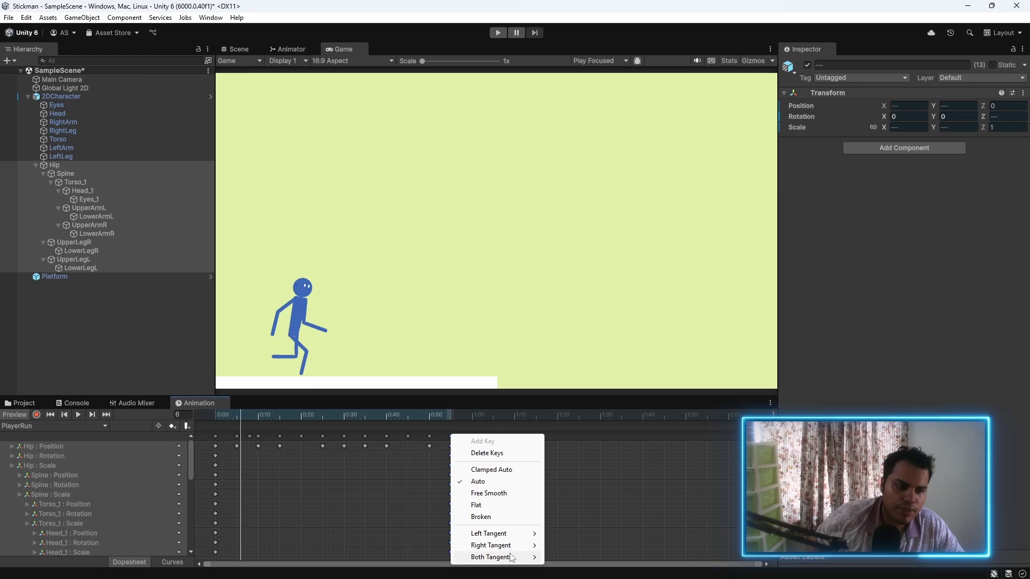
click(576, 536)
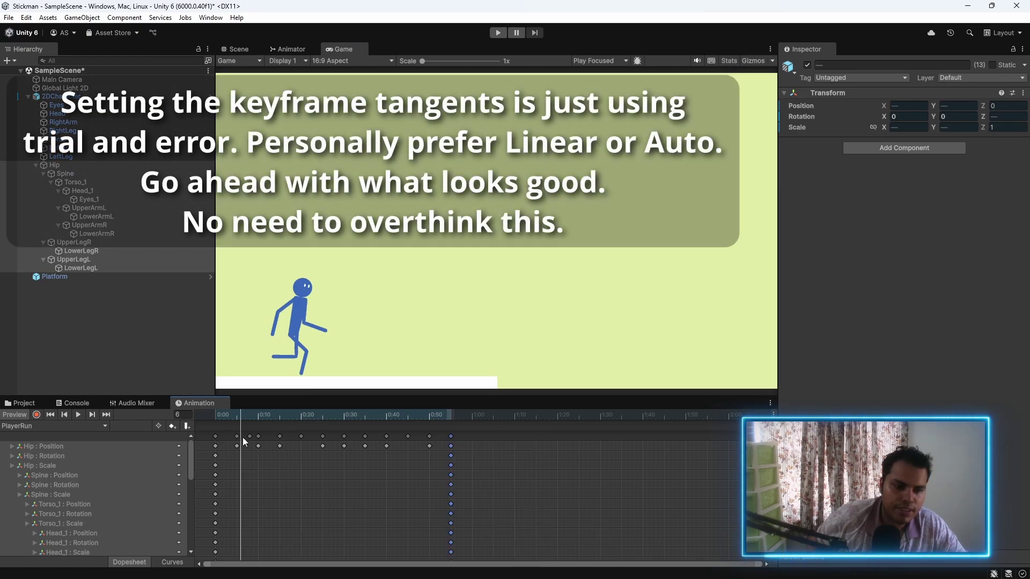
key(space)
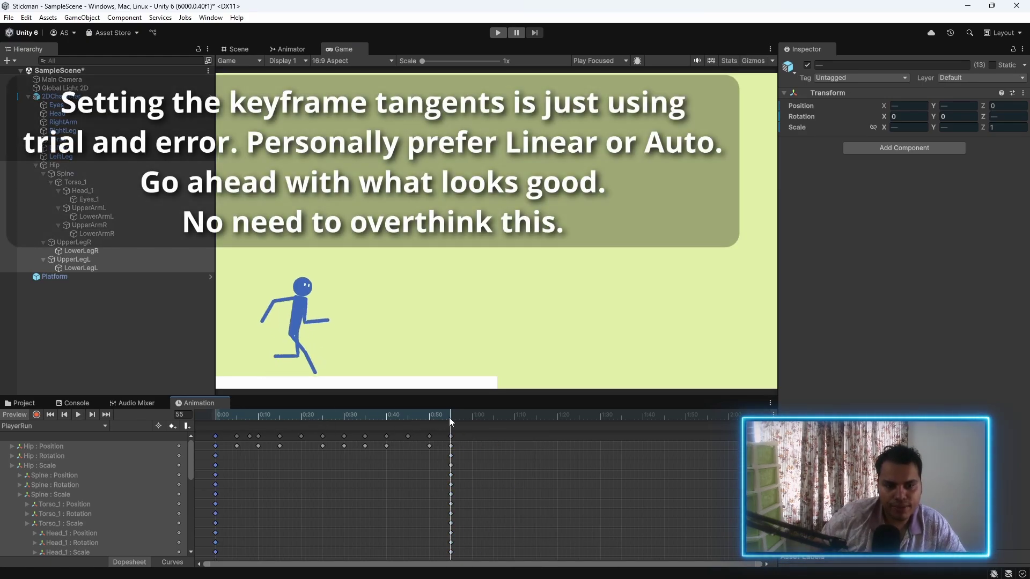
Step: Set the tangents of the frame 5 keyframes to Auto and switch the frame 50 keyframes to an automatic tangent mode
right_click(236, 436)
mouse_move(284, 558)
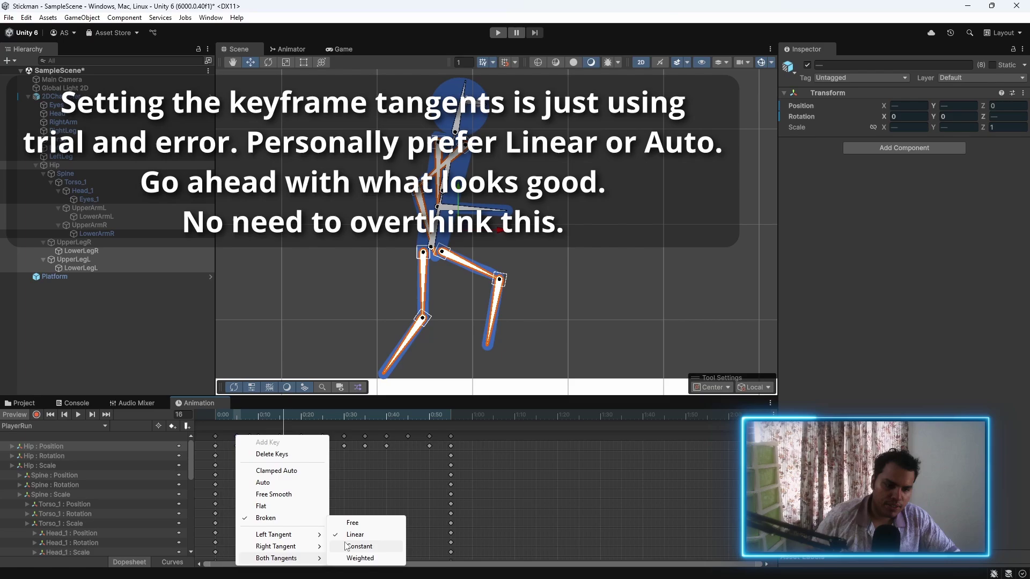
click(343, 558)
right_click(237, 437)
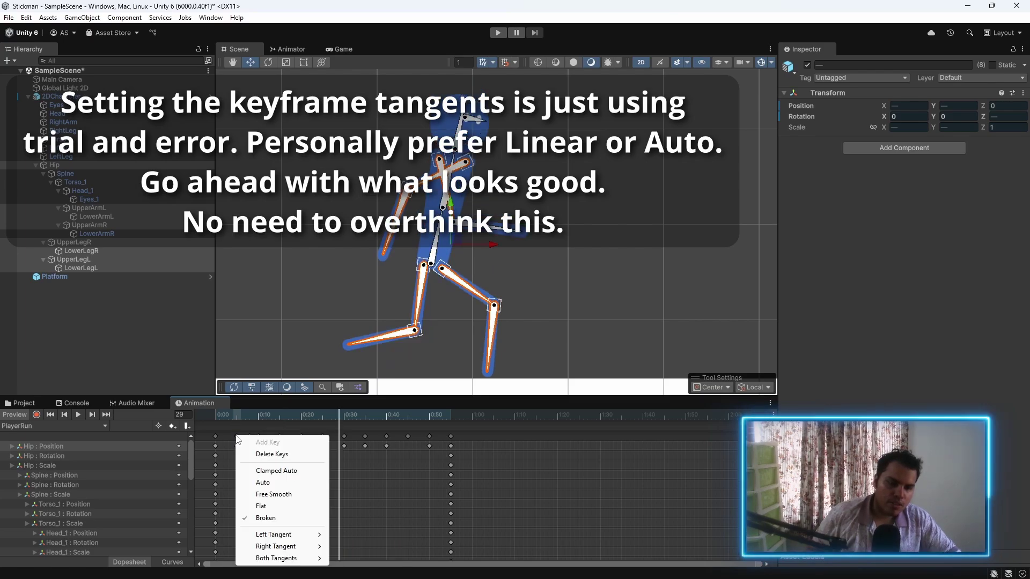
click(263, 482)
click(382, 415)
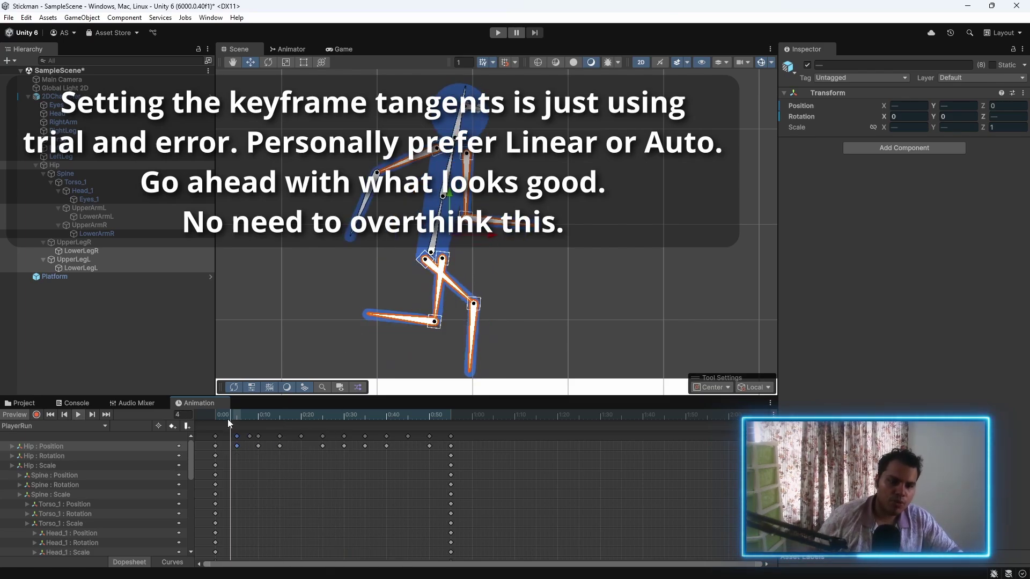
right_click(429, 436)
click(450, 473)
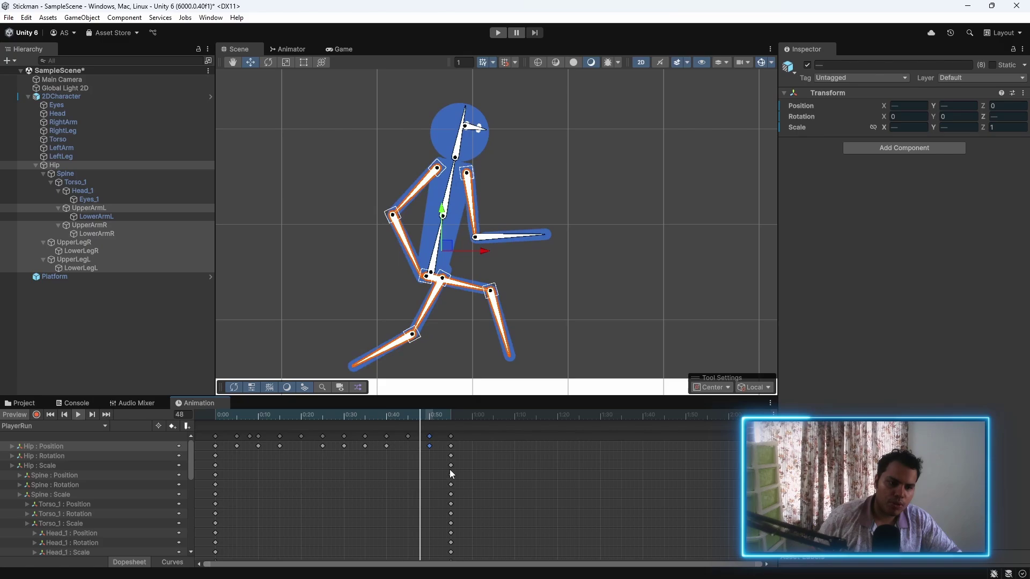